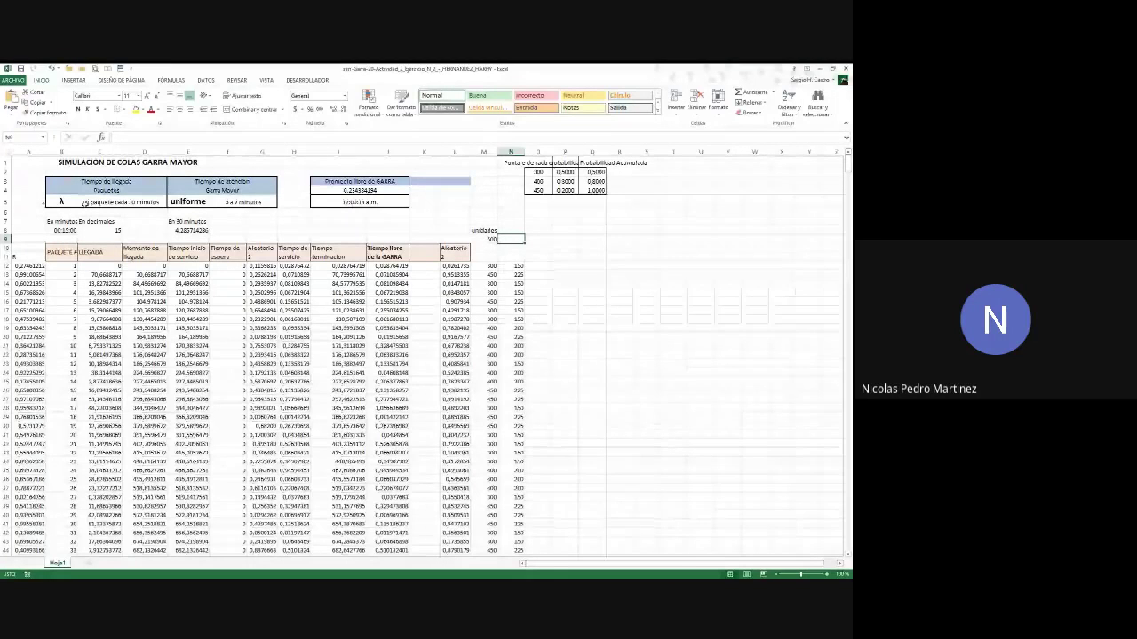
Examine the package arrival rate, its decimal conversion in C8 and the arrival interval formula in C13
left_click(122, 202)
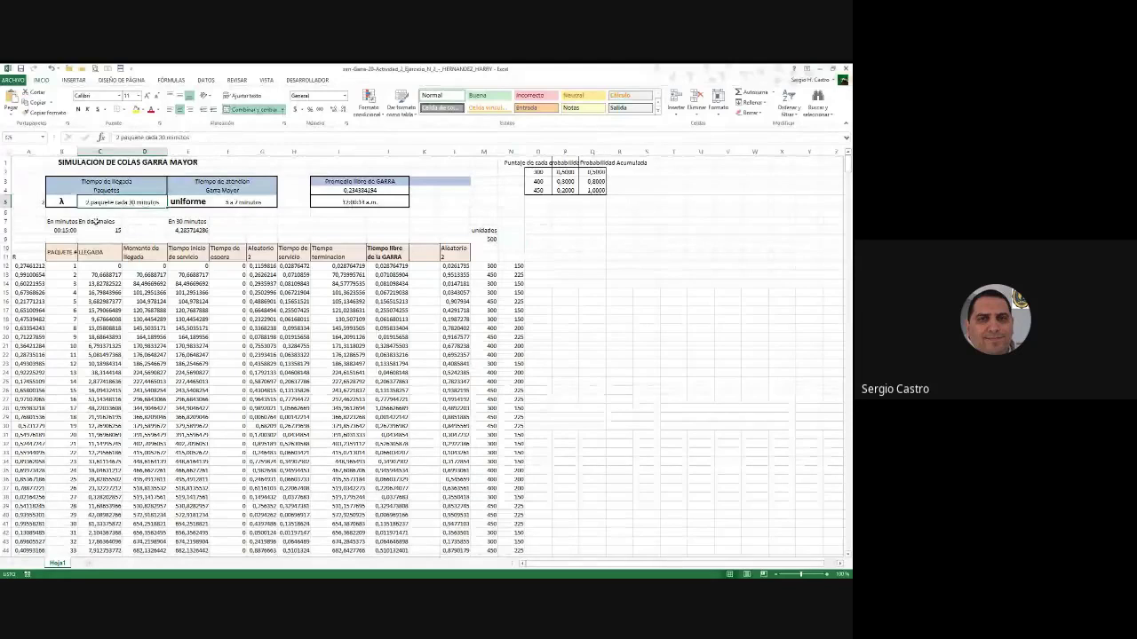
left_click(90, 230)
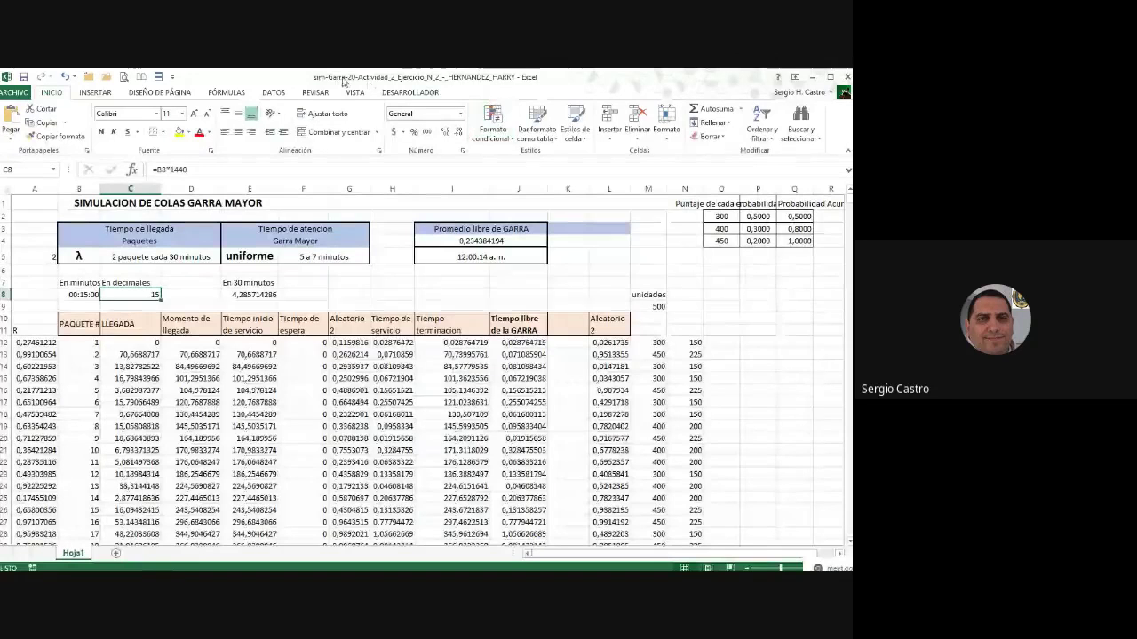
left_click(836, 69)
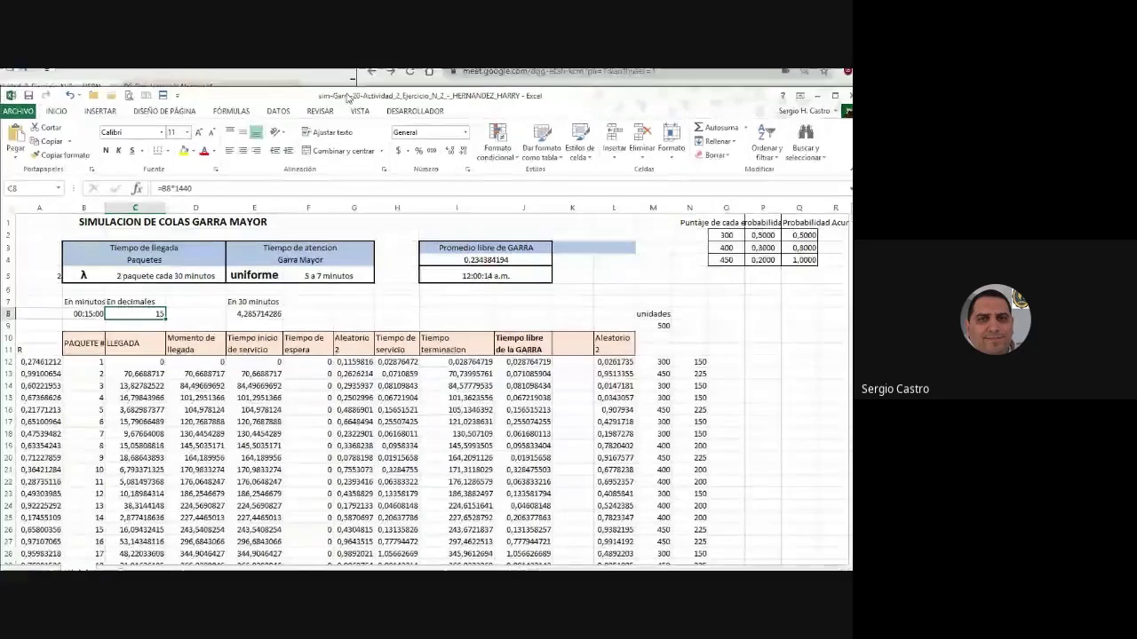
double_click(347, 97)
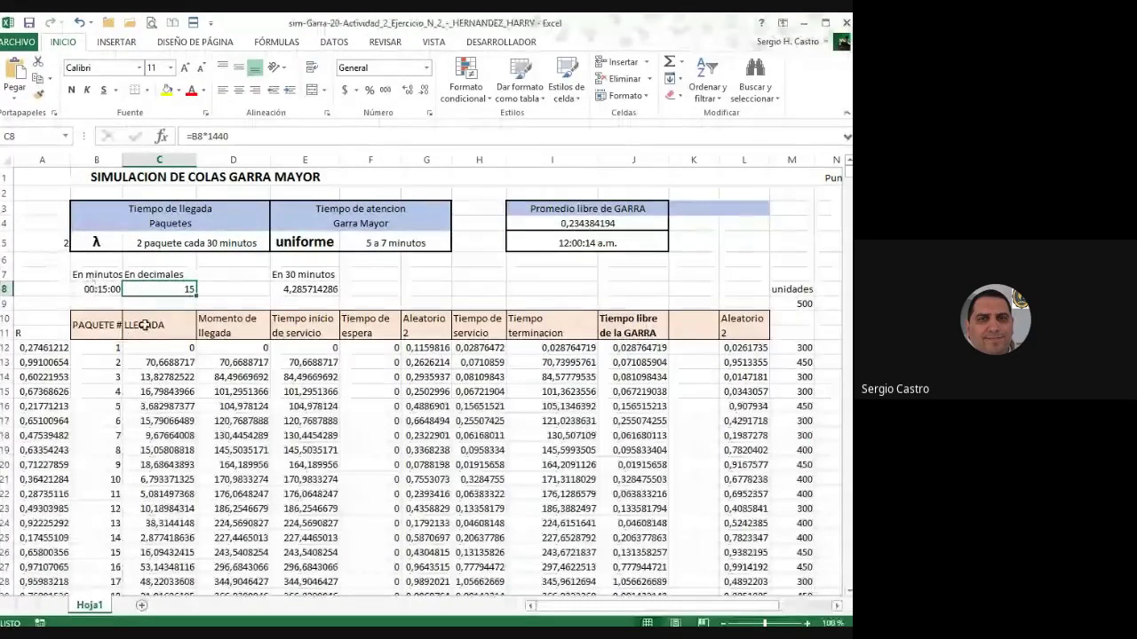
key("BackSpace")
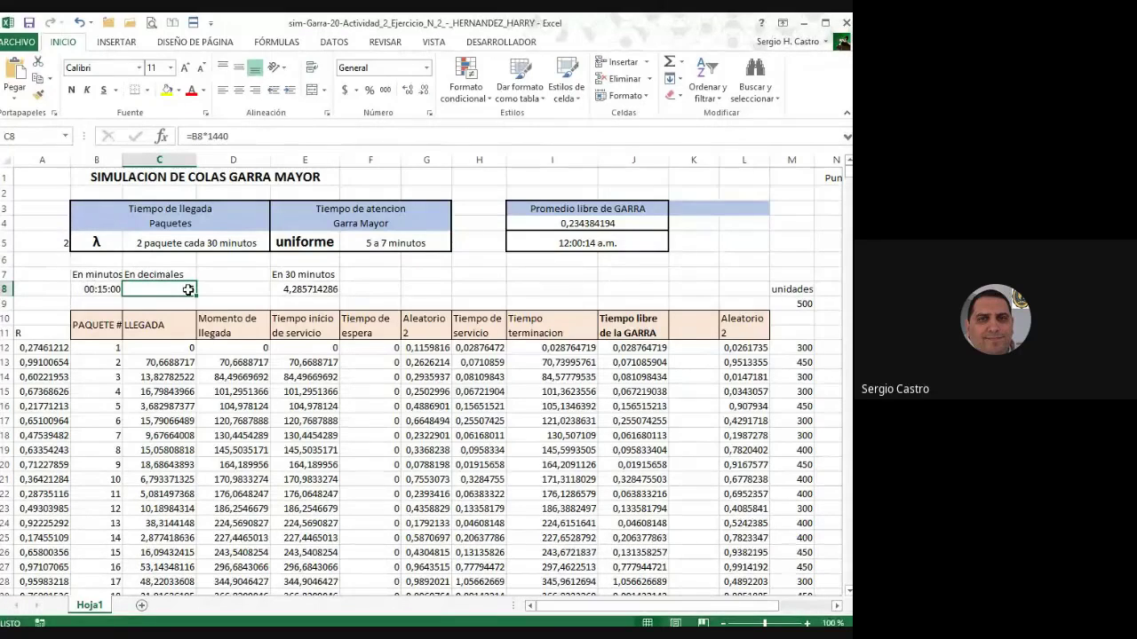
key("Escape")
left_click(166, 363)
key("F2")
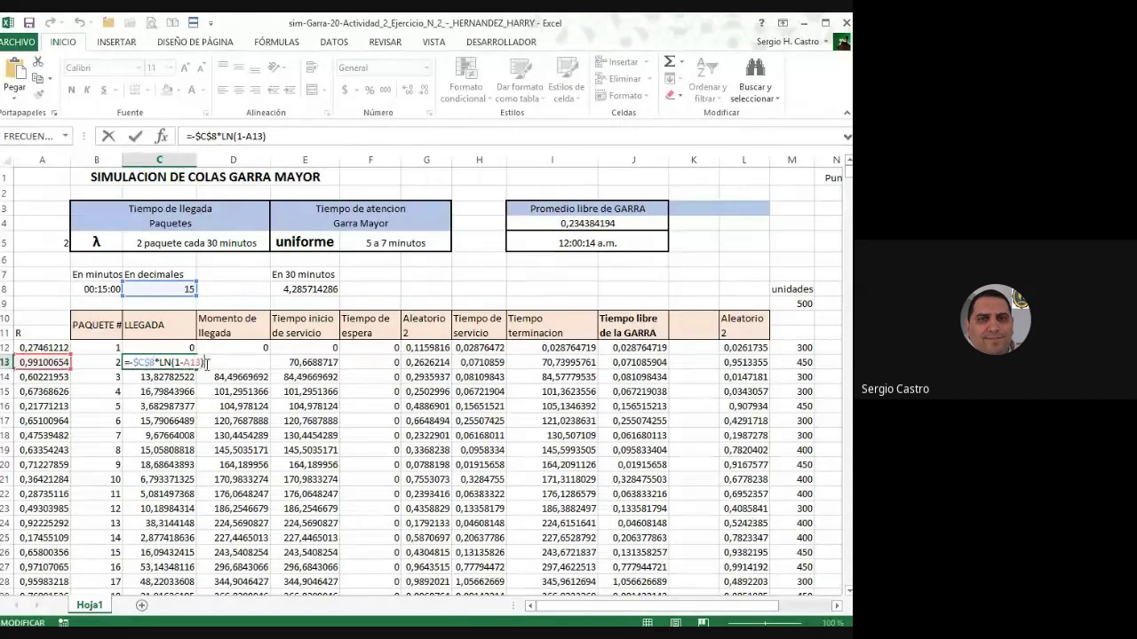
key("Escape")
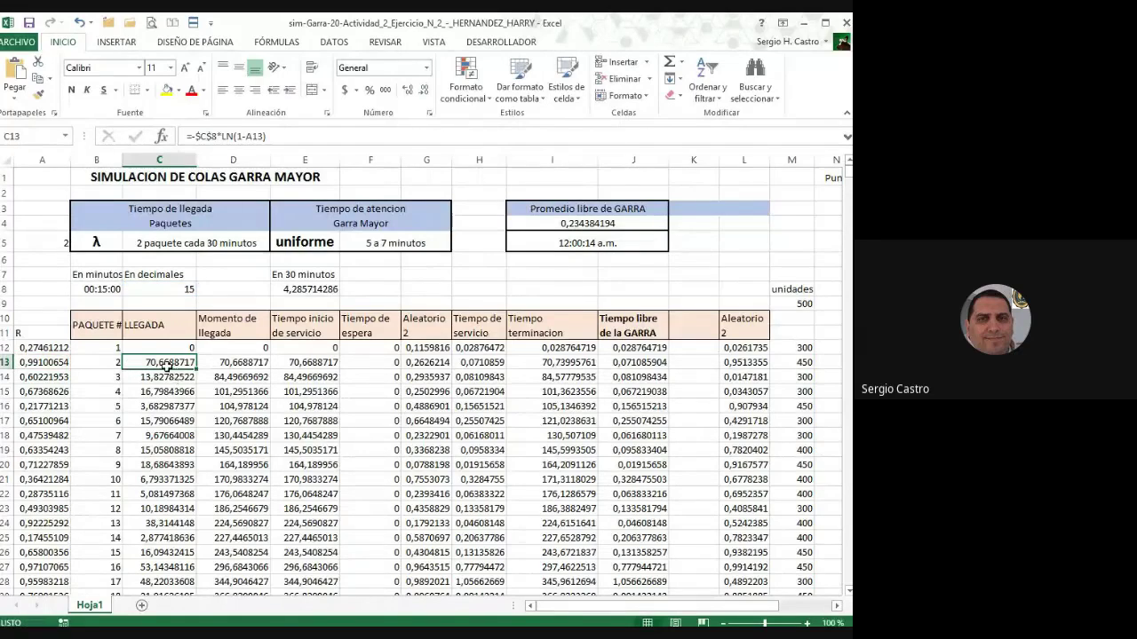
Compare the LLEGADA and Momento de llegada formulas across the first packages, rows 12 to 16
left_click(169, 349)
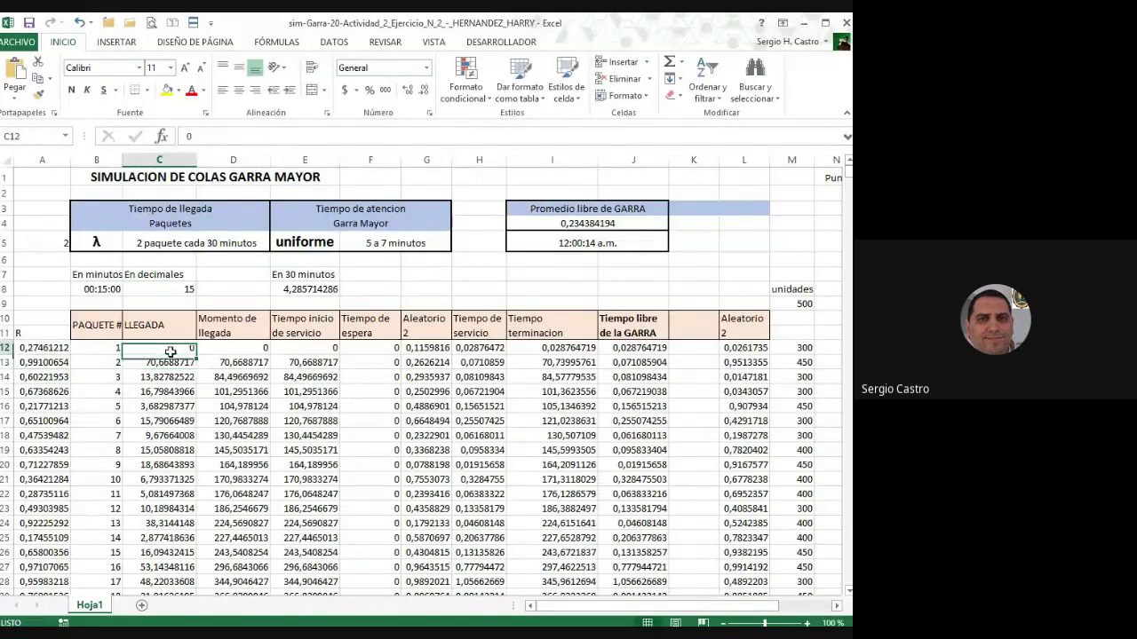
left_click(217, 350)
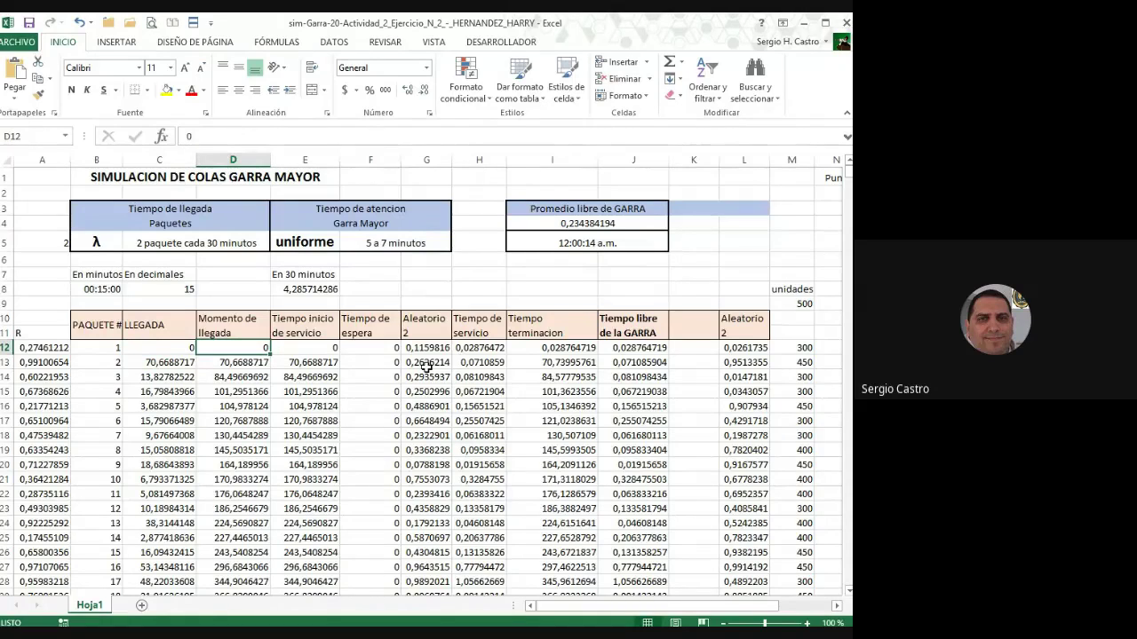
key("Down")
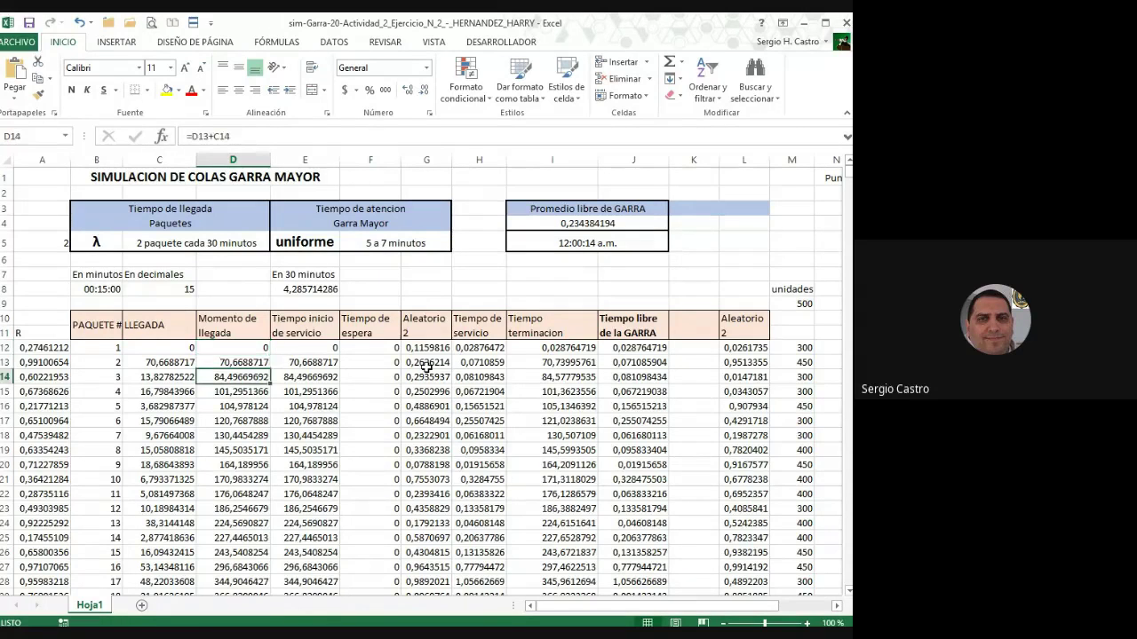
key("Right")
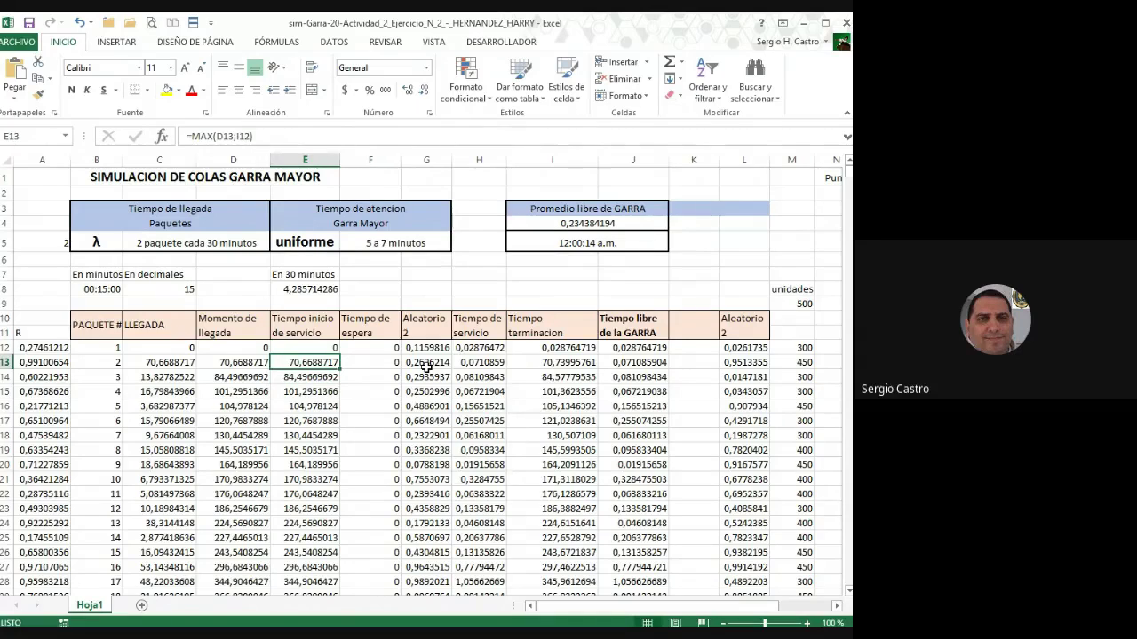
key("Left")
key("Left")
key("Down")
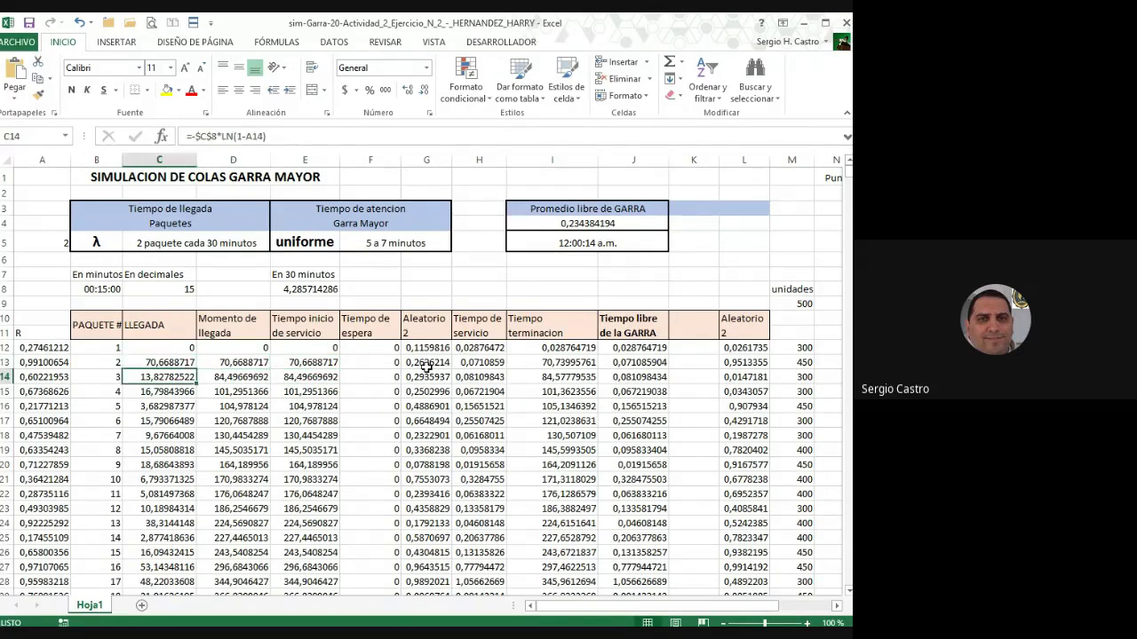
key("Right")
key("Left")
key("Down")
key("Right")
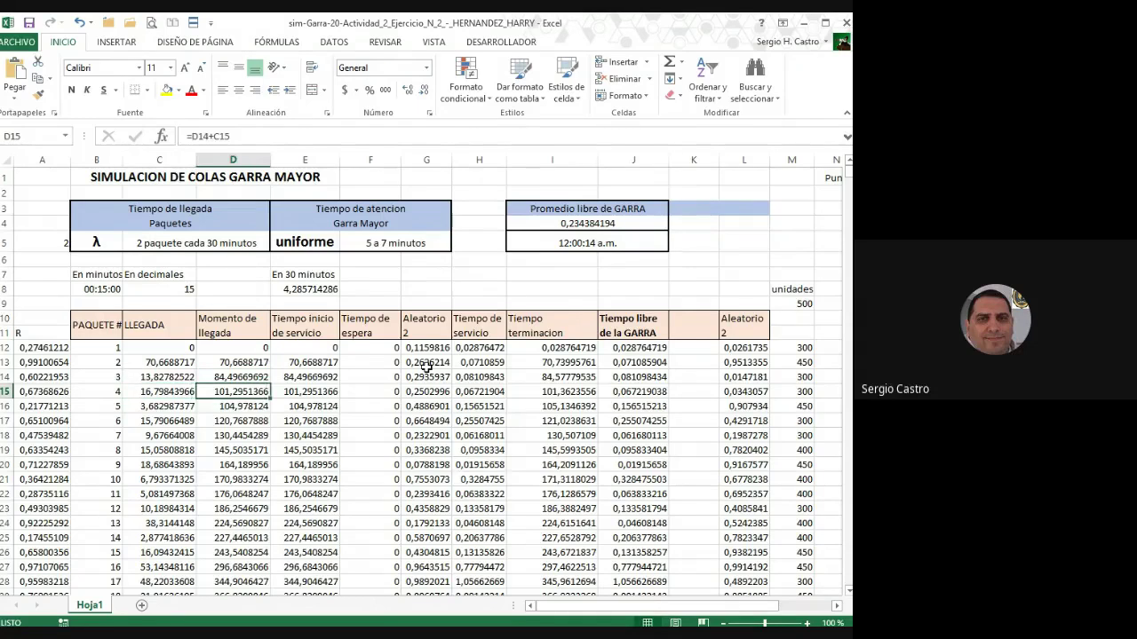
key("Left")
key("Down")
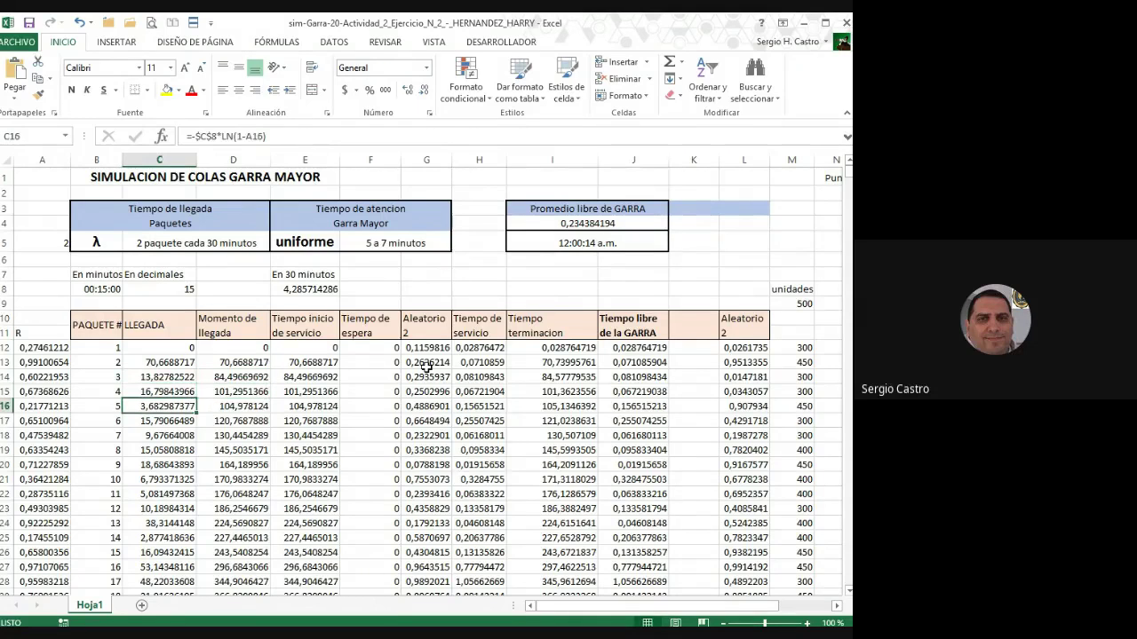
key("Right")
key("Left")
key("Down")
key("Up")
key("Right")
key("Up")
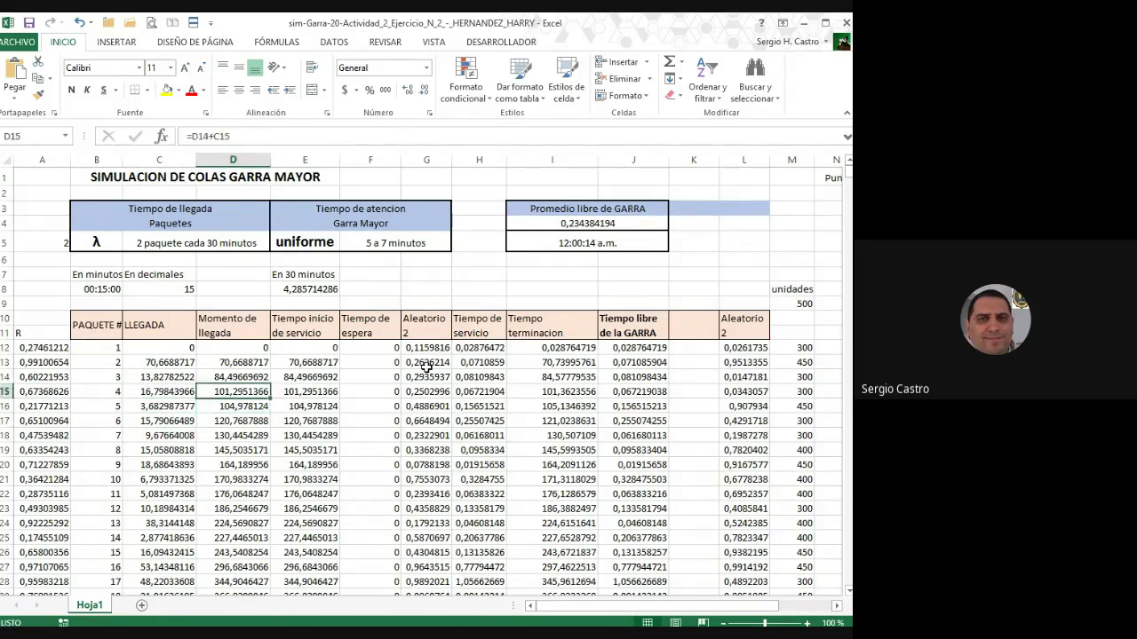
Review the service start formulas in E12:E14, and the random number and service time formulas in G13 and H13
key("Right")
key("Up")
key("Up")
key("Up")
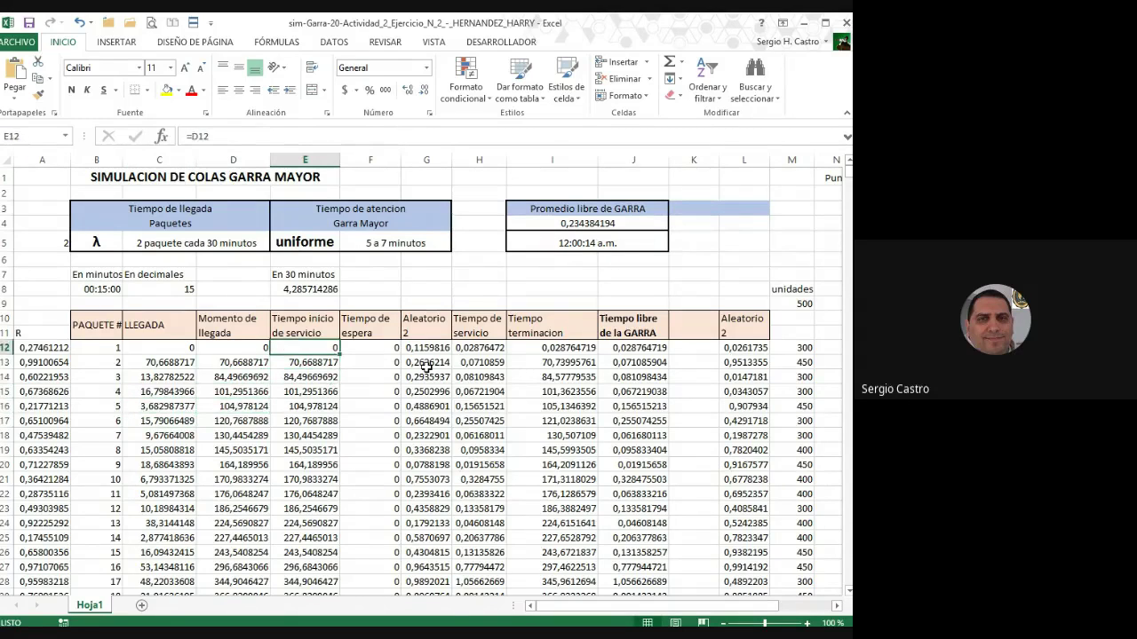
key("Down")
key("Down")
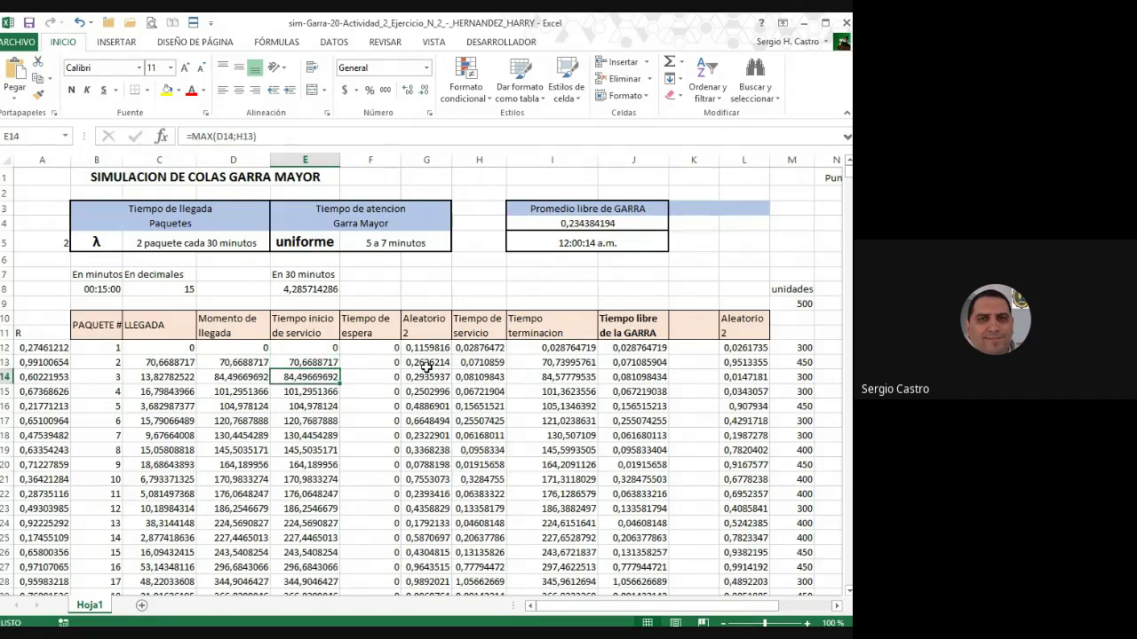
key("Up")
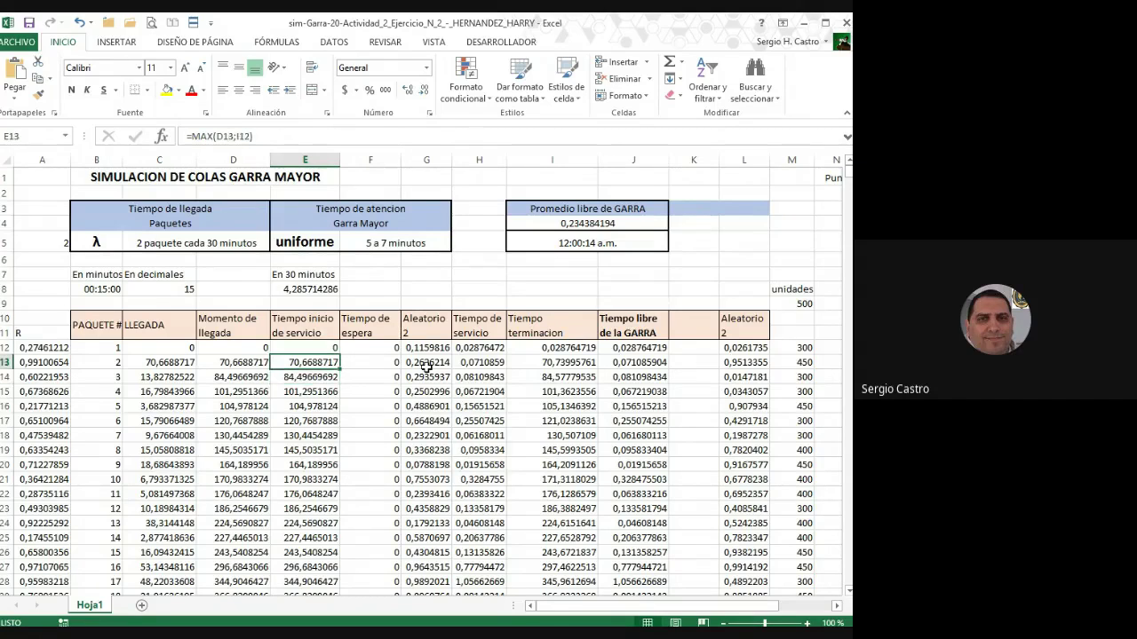
key("Right")
key("Right")
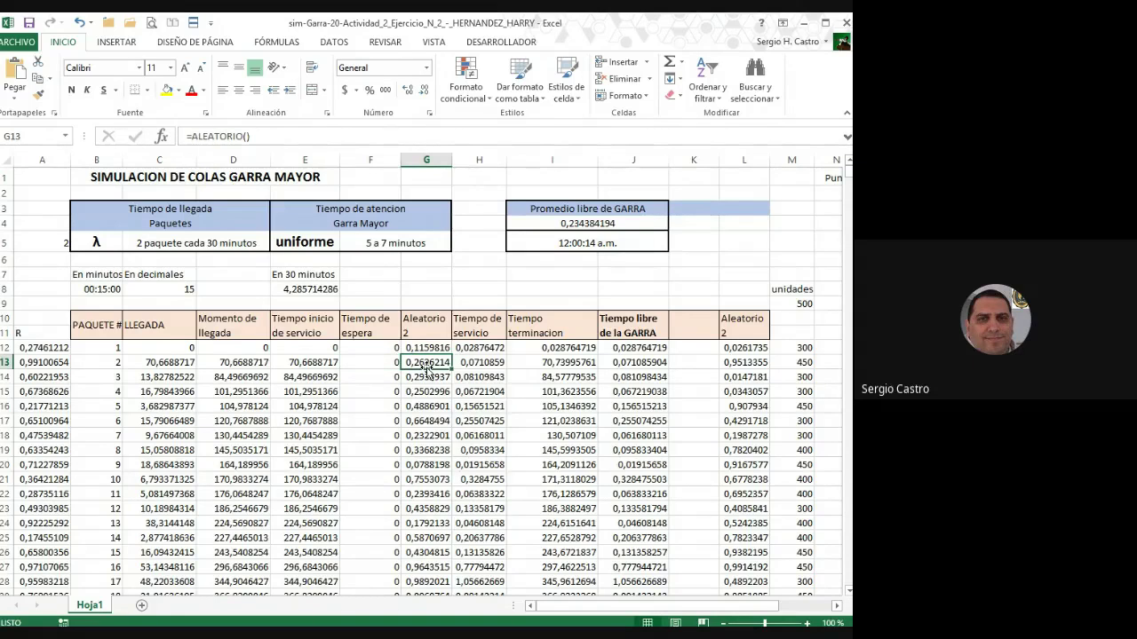
key("Right")
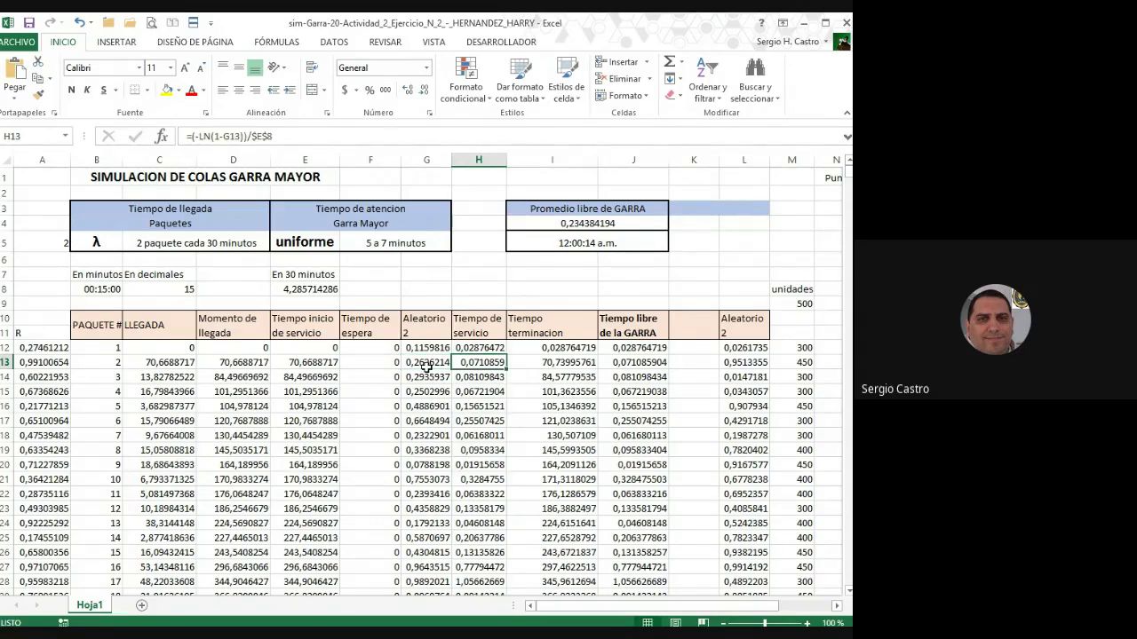
Enter the uniform service time limits above the table: 5 in G8 and 7 in H8
key("Up")
key("Up")
key("Up")
key("Up")
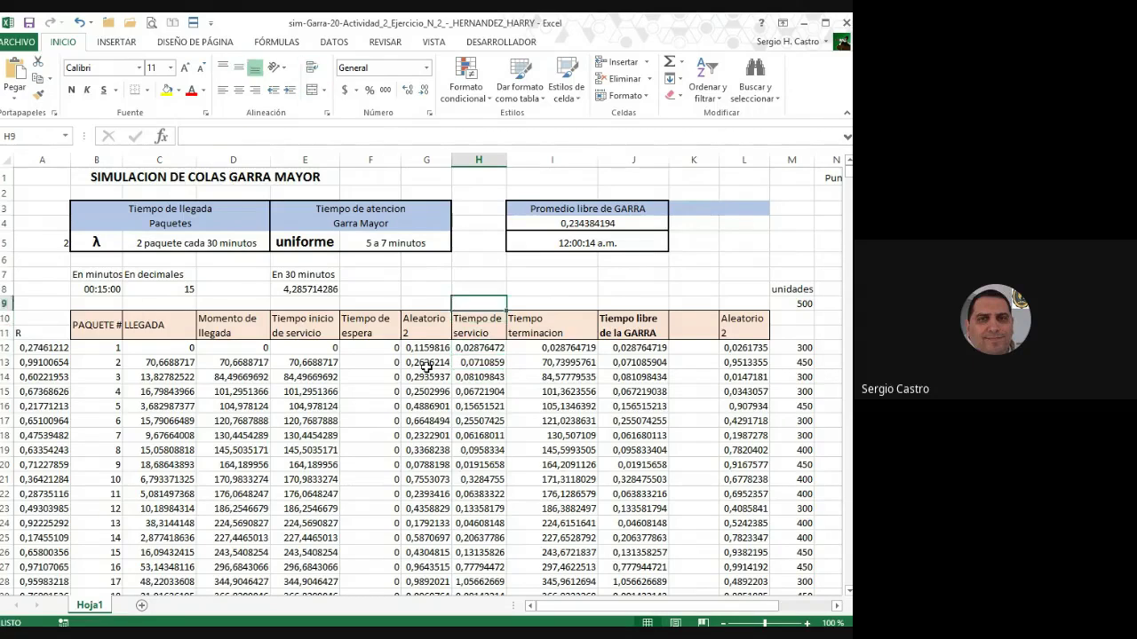
key("Left")
key("Right")
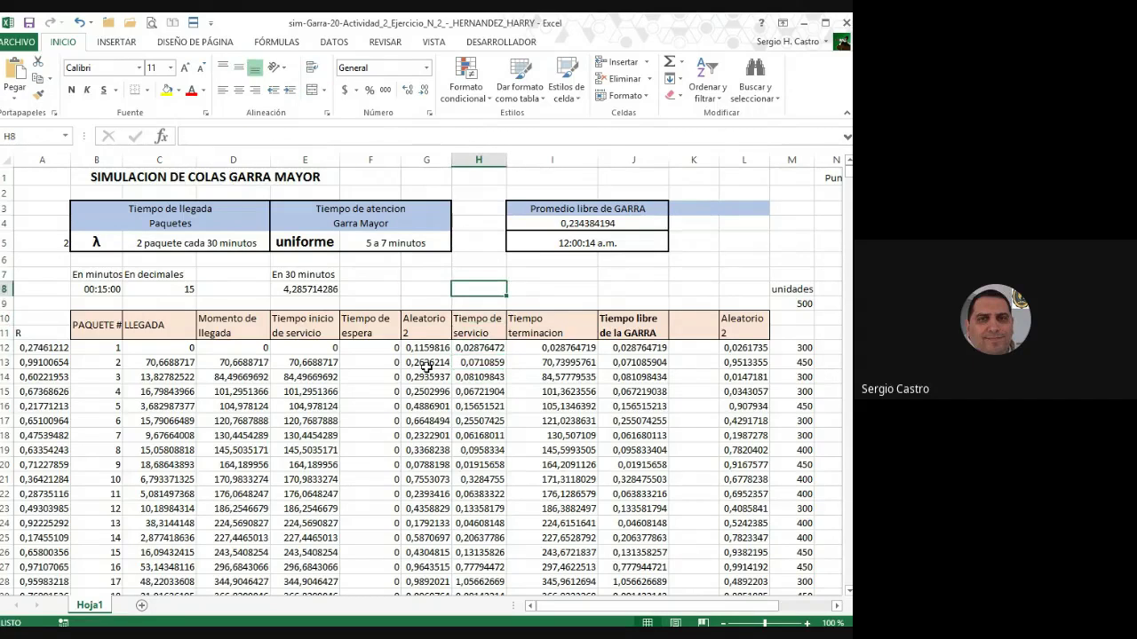
key("Left")
key("Left")
key("Up")
key("Right")
key("Down")
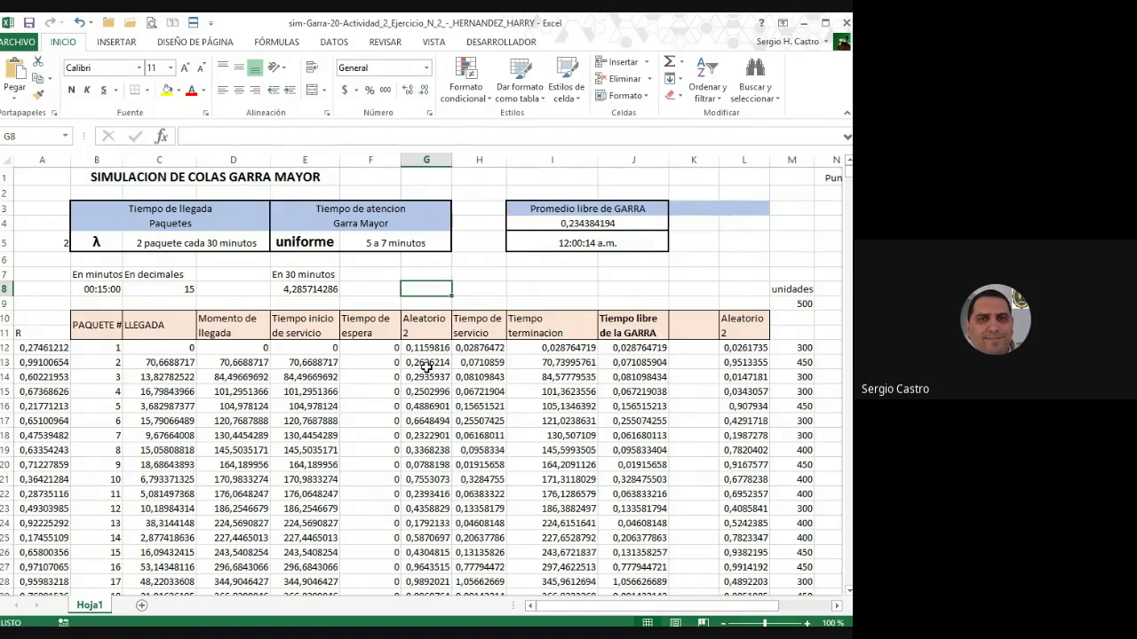
type("5")
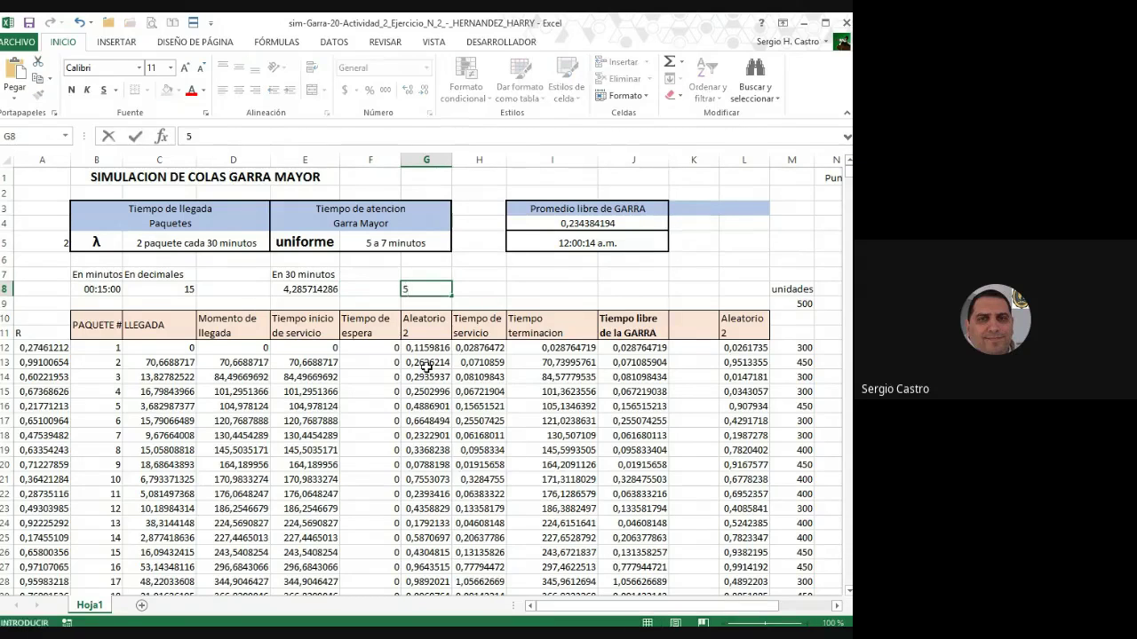
key("Right")
type("7")
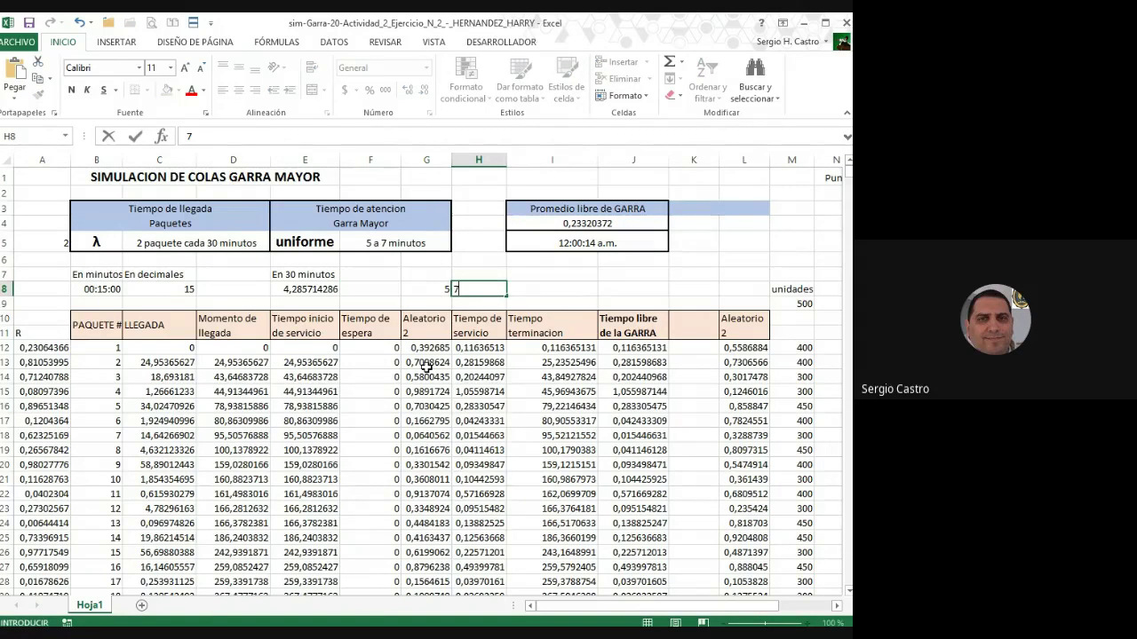
key("ctrl+Return")
key("Left")
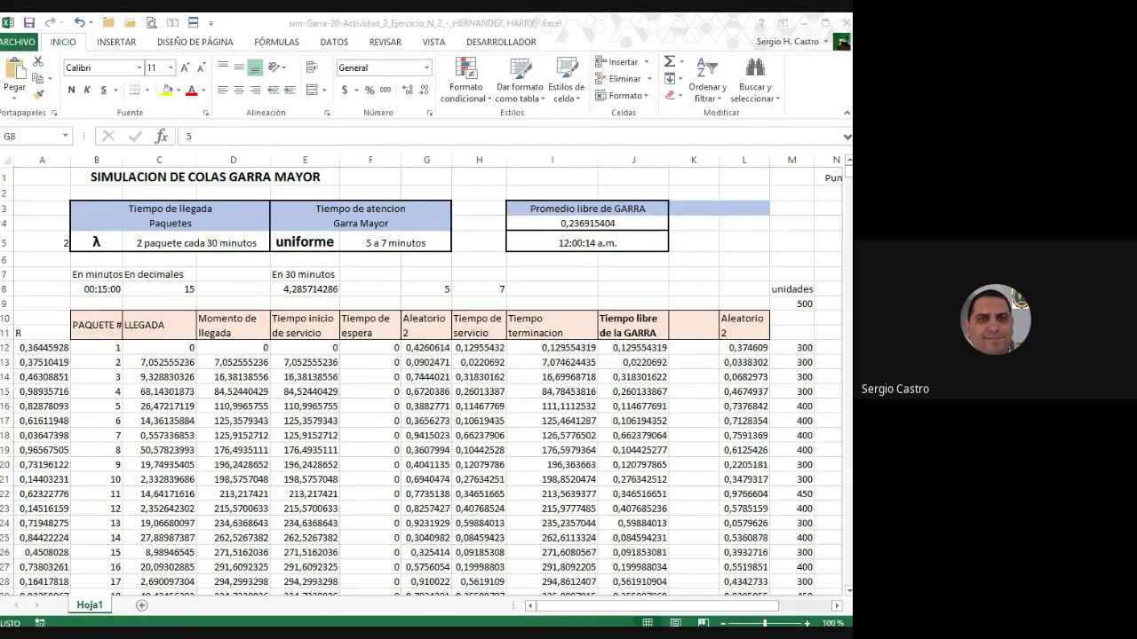
Replace the exponential service time formula in H12 with the uniform distribution formula +G8+(H8-G8)*G12
left_click(426, 289)
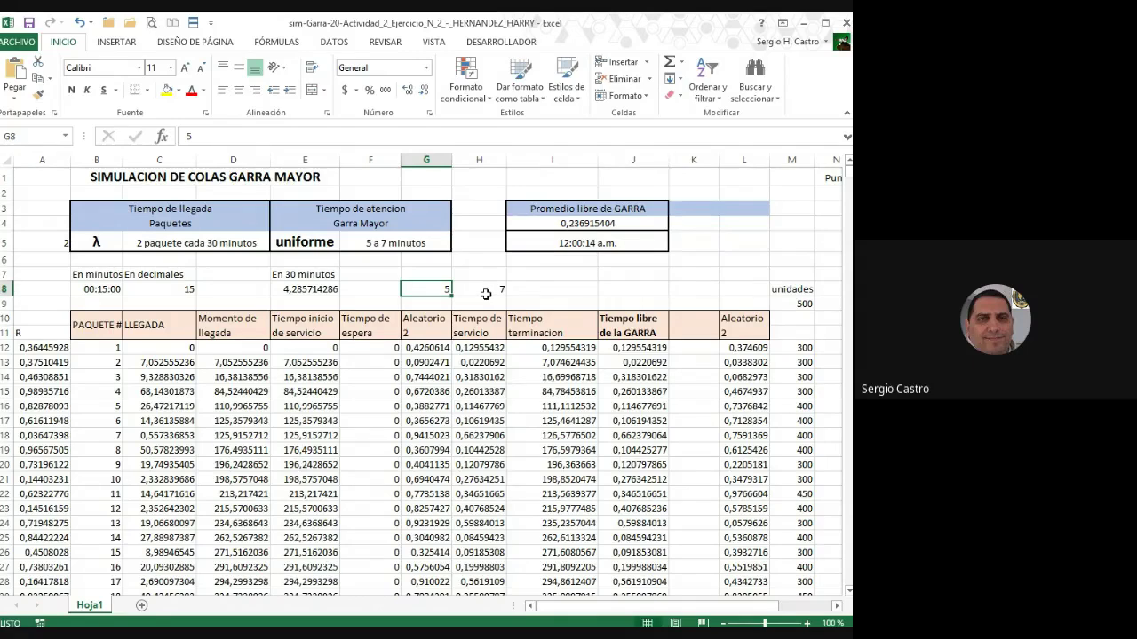
key("Down")
key("Down")
key("Down")
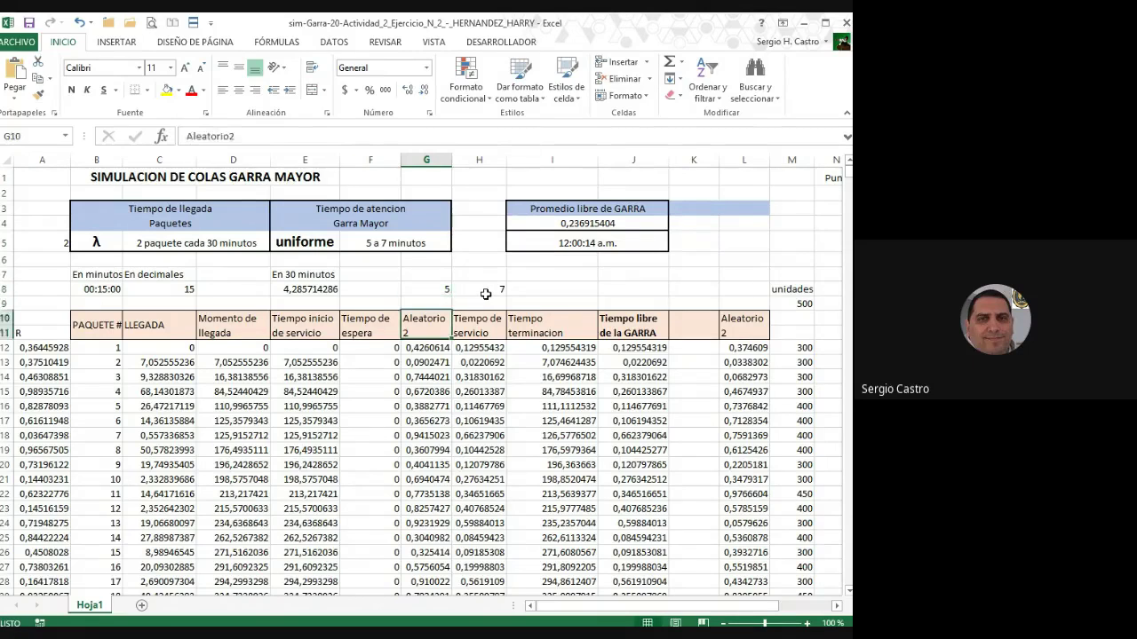
key("Right")
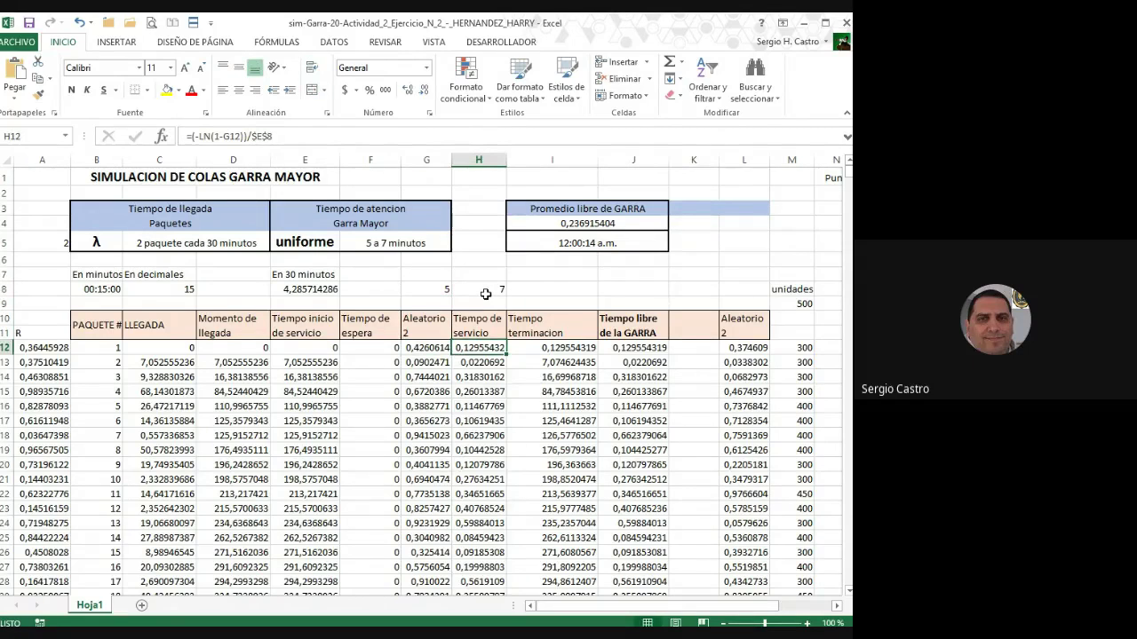
type("+")
key("Up")
key("Up")
key("Up")
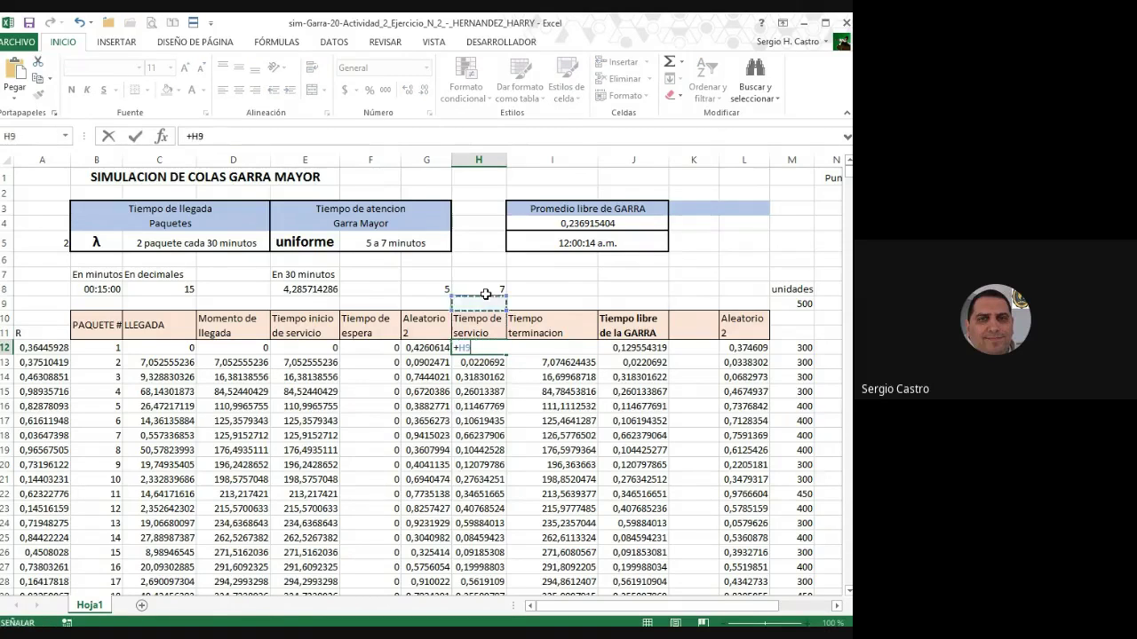
key("Left")
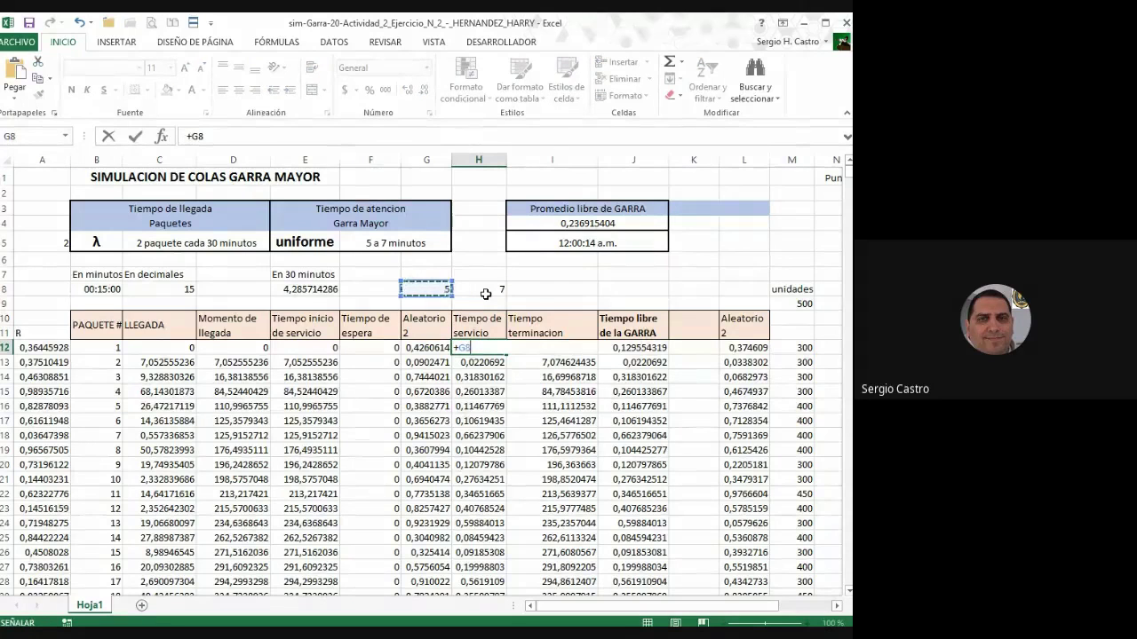
type("+")
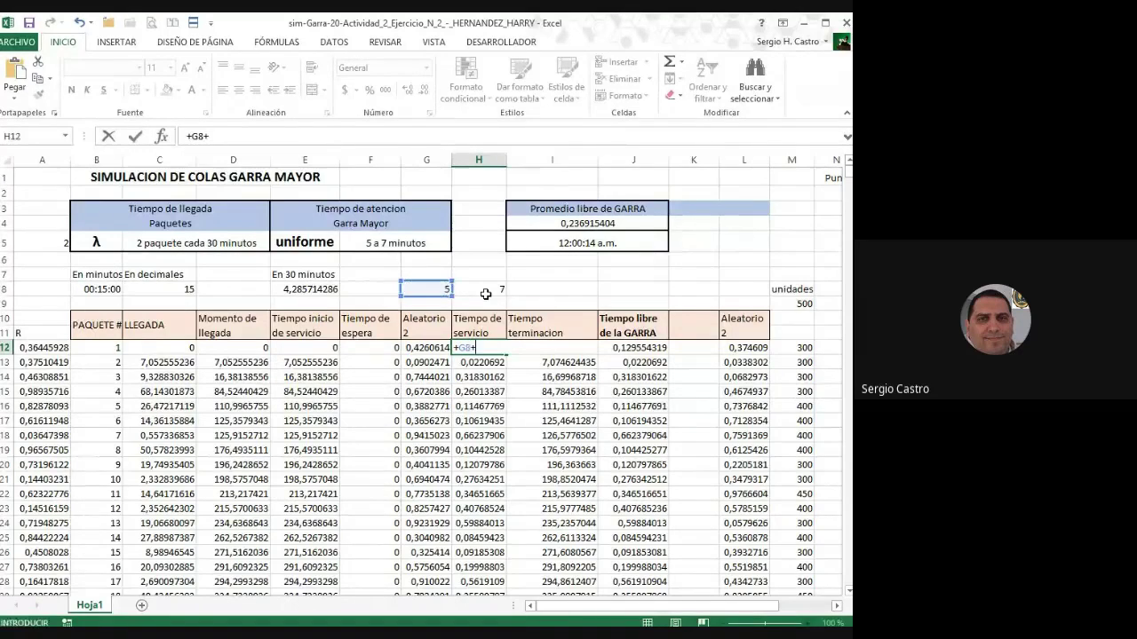
type("(H10")
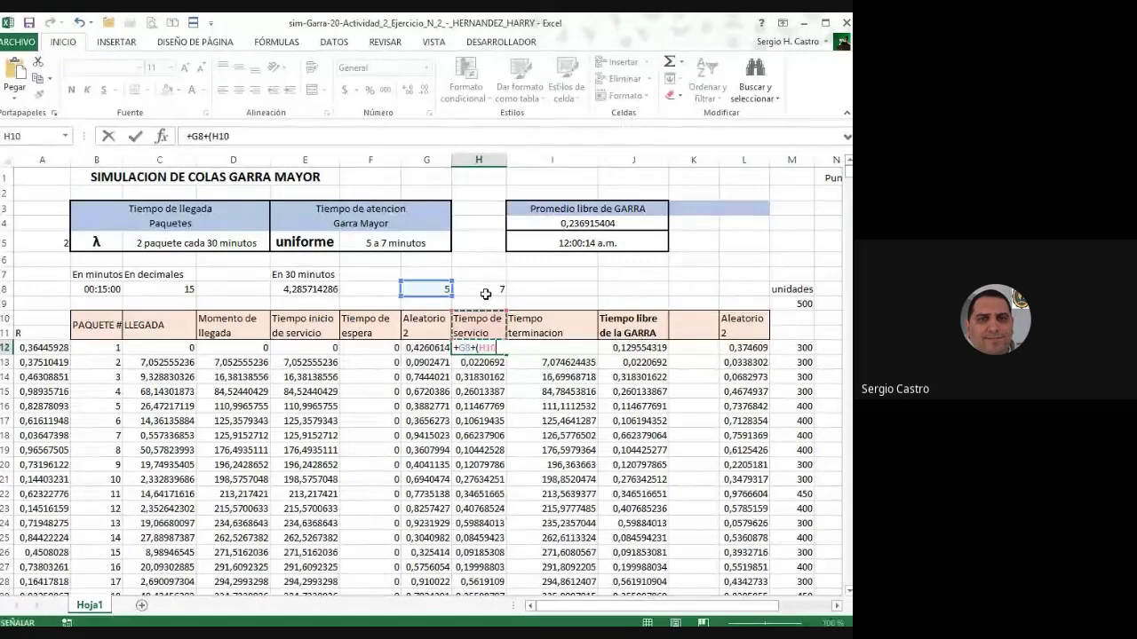
left_click(485, 294)
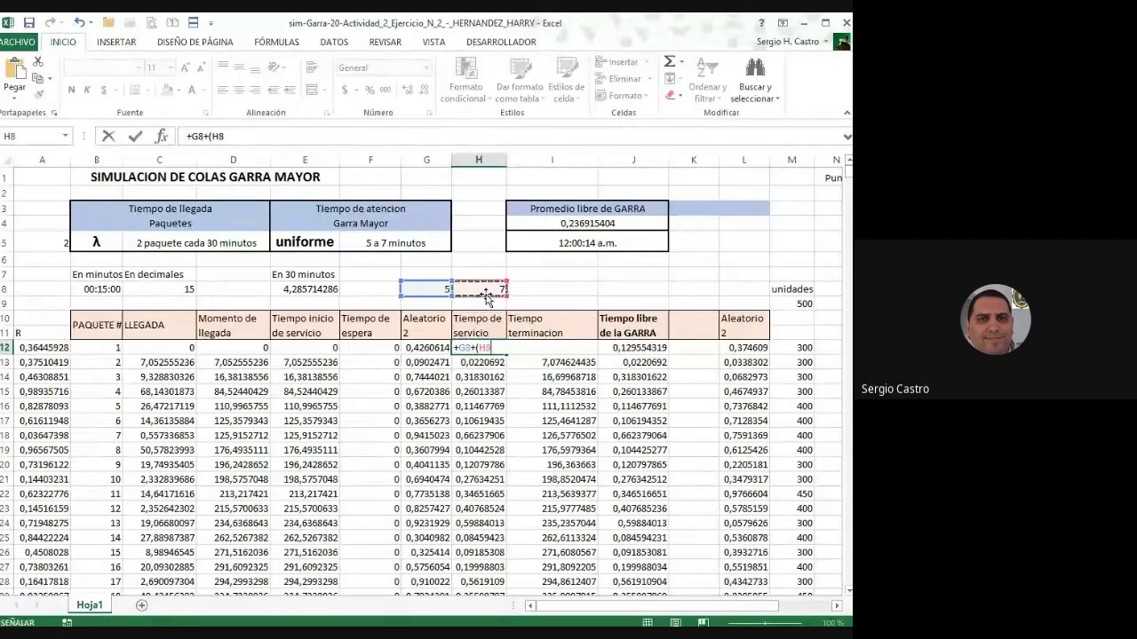
type("-")
key("Up")
key("Up")
key("Up")
key("Up")
key("Left")
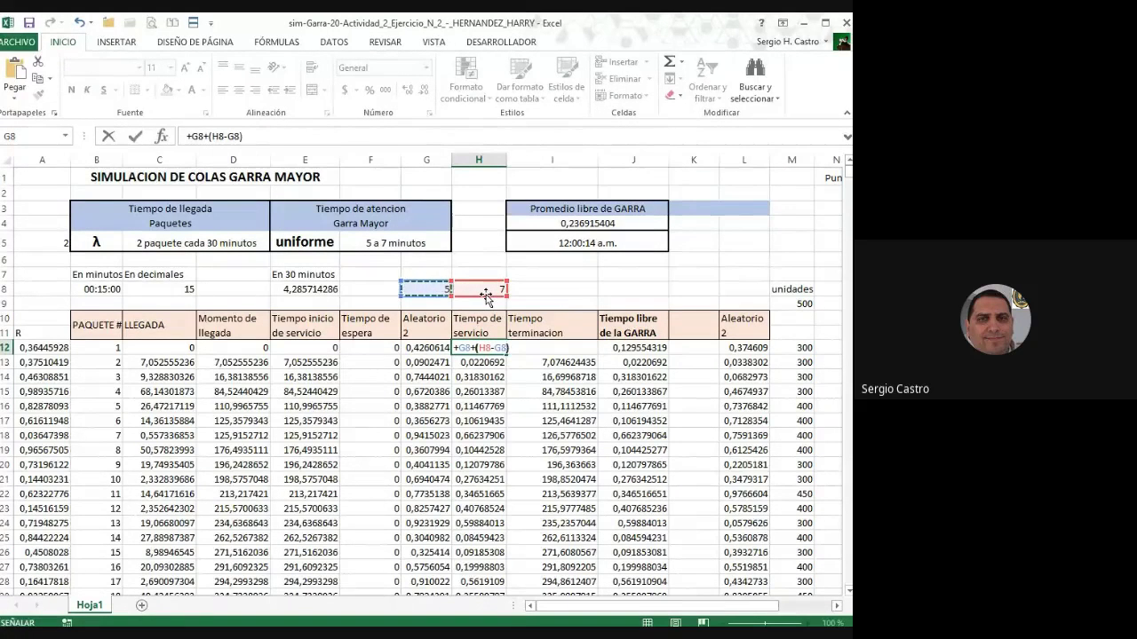
type(")*")
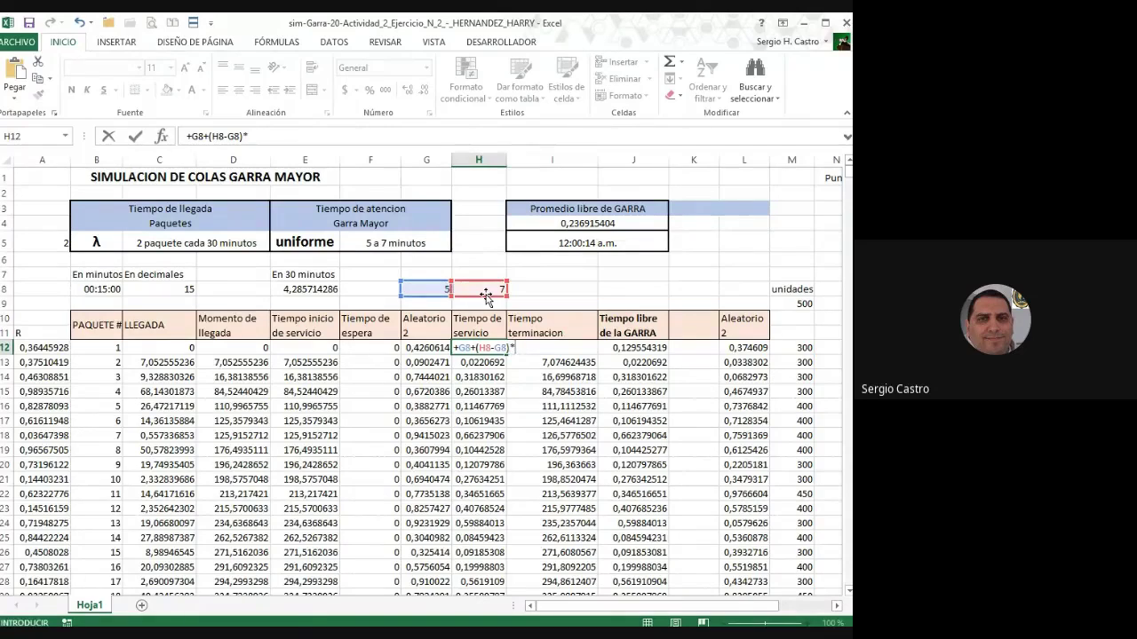
left_click(424, 347)
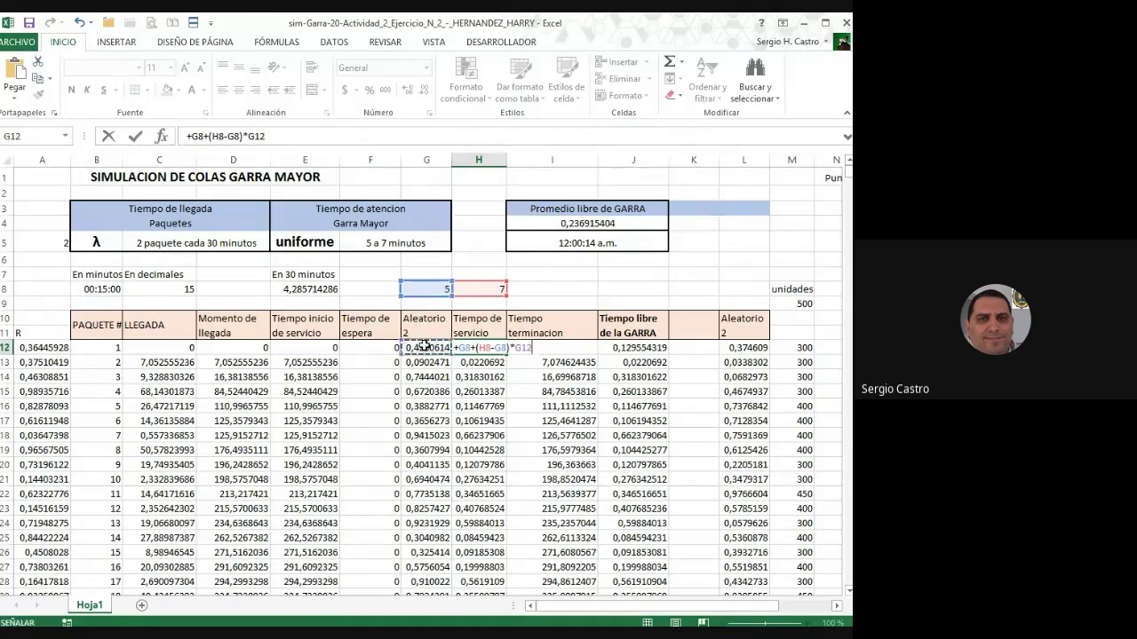
Make the G8 and H8 references in the H12 formula absolute and fill it down the whole Tiempo de servicio column
left_click(459, 347)
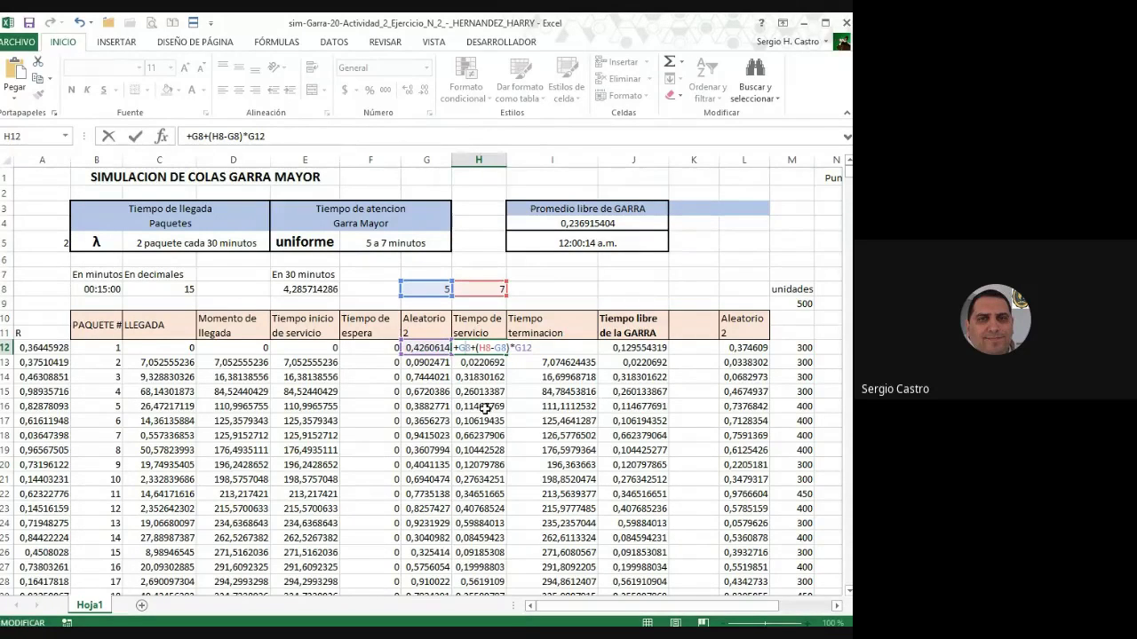
key("F4")
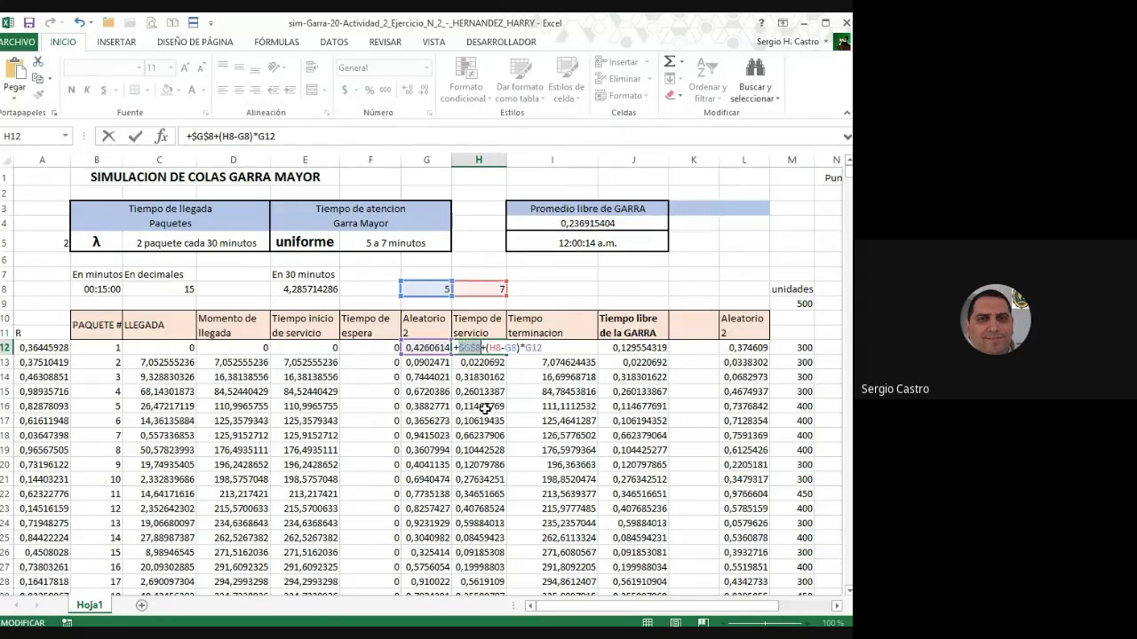
left_click(493, 347)
key("F4")
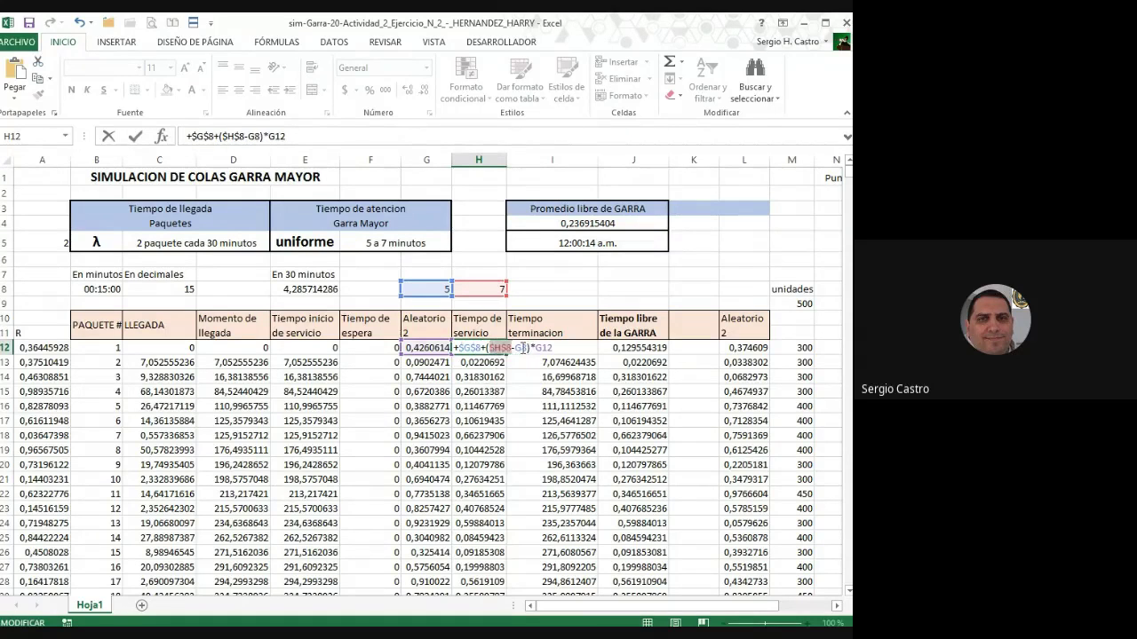
left_click(523, 347)
key("F4")
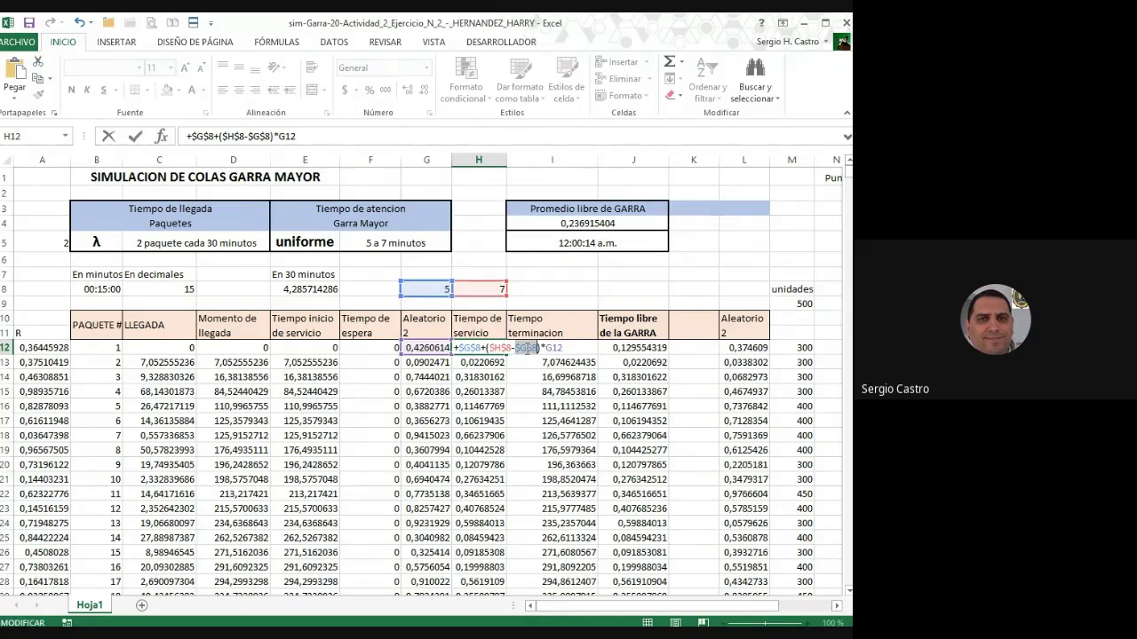
key("Return")
left_click(493, 347)
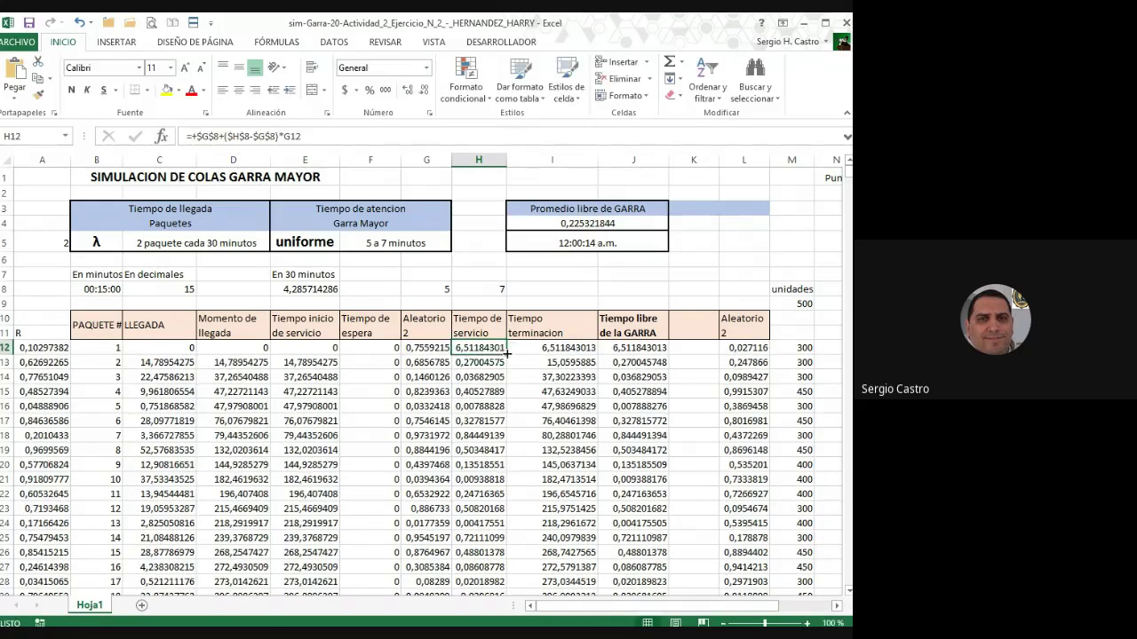
double_click(506, 354)
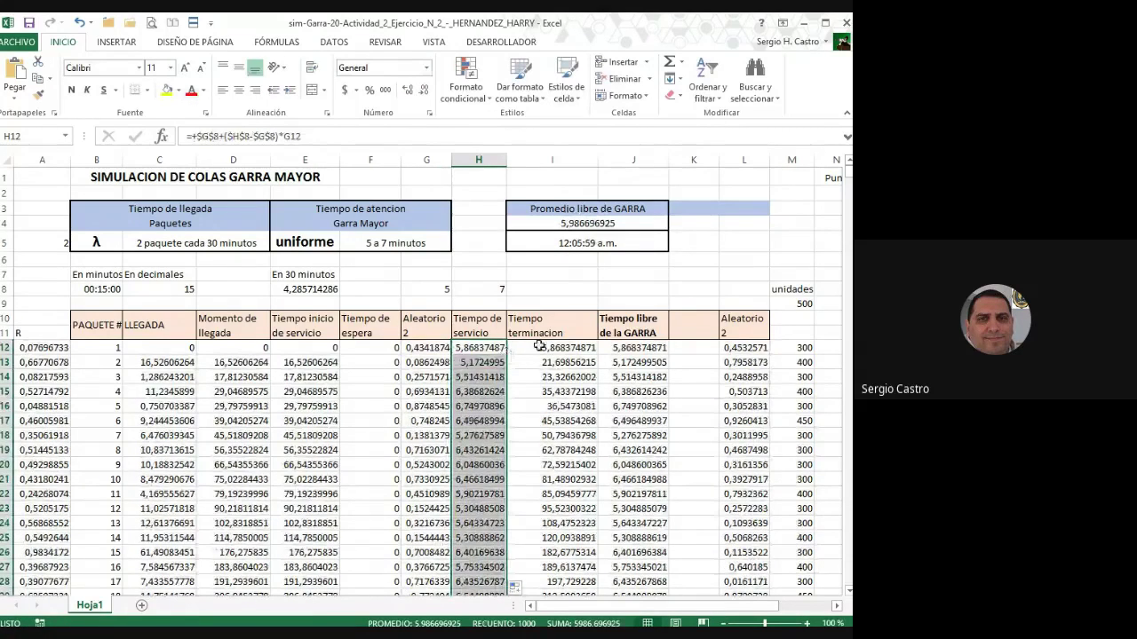
Check the termination time formula in I12 and highlight the Tiempo de servicio cells H10:H21 in yellow
left_click(565, 348)
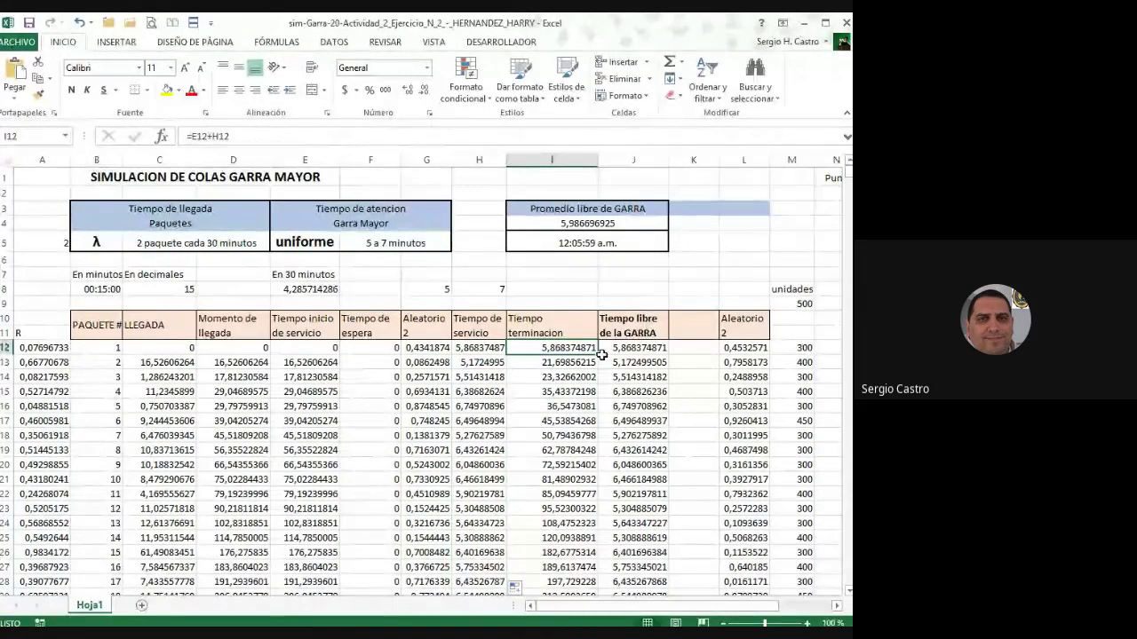
key("Left")
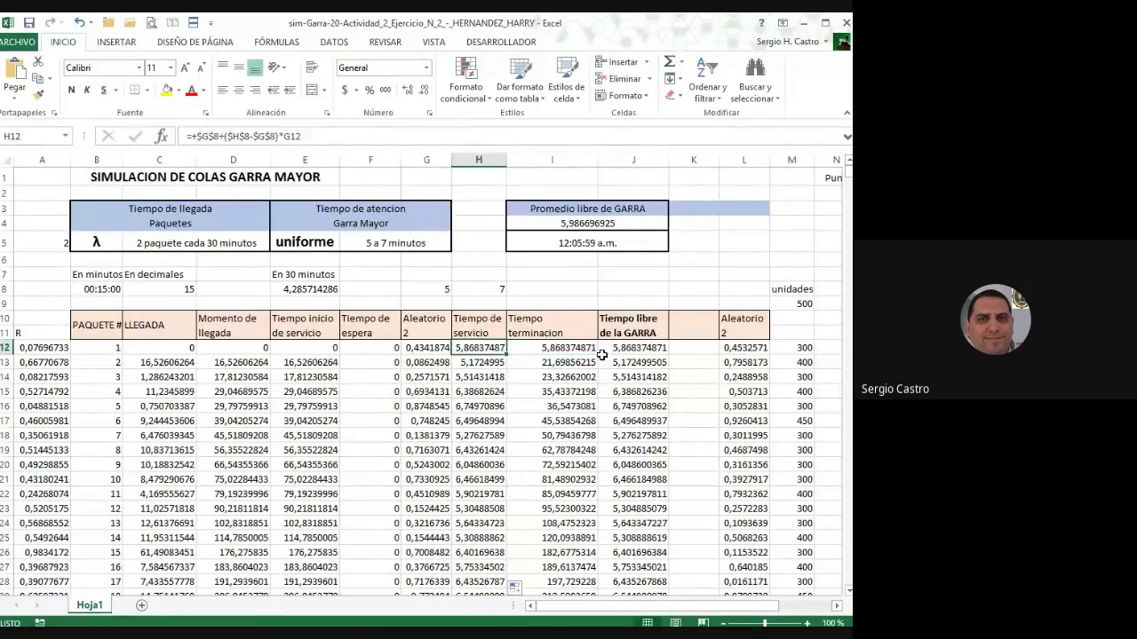
left_click_drag(478, 325, 478, 480)
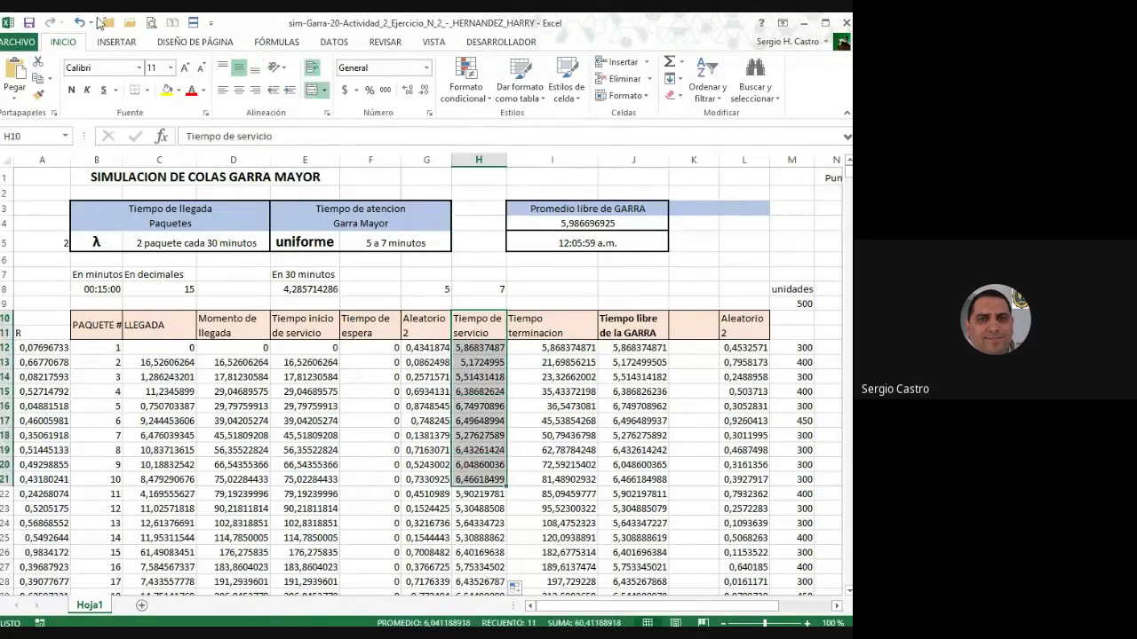
left_click(167, 90)
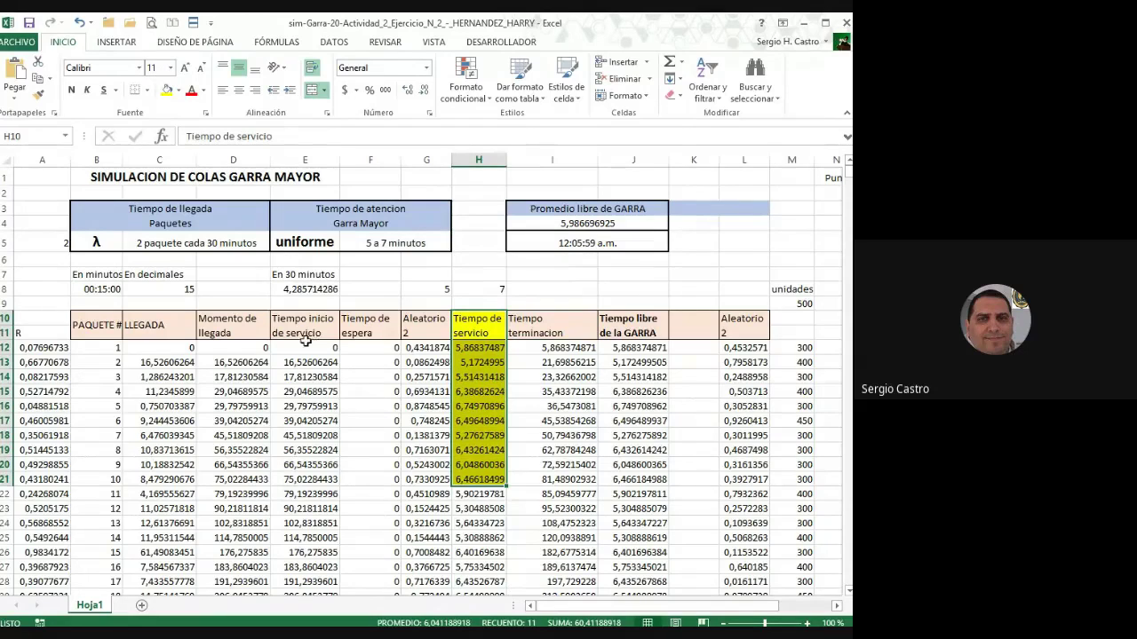
Highlight the Momento de llegada header and first nine values, D10:D20, in yellow
left_click_drag(302, 325, 302, 465)
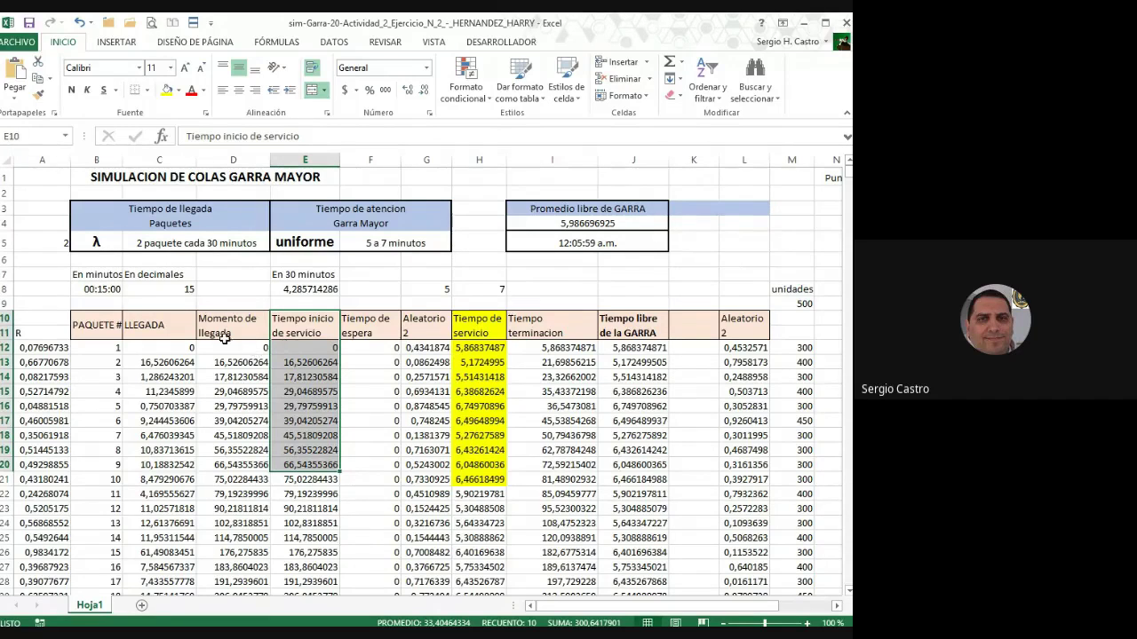
left_click(293, 354)
left_click(240, 342)
left_click_drag(240, 342, 238, 465)
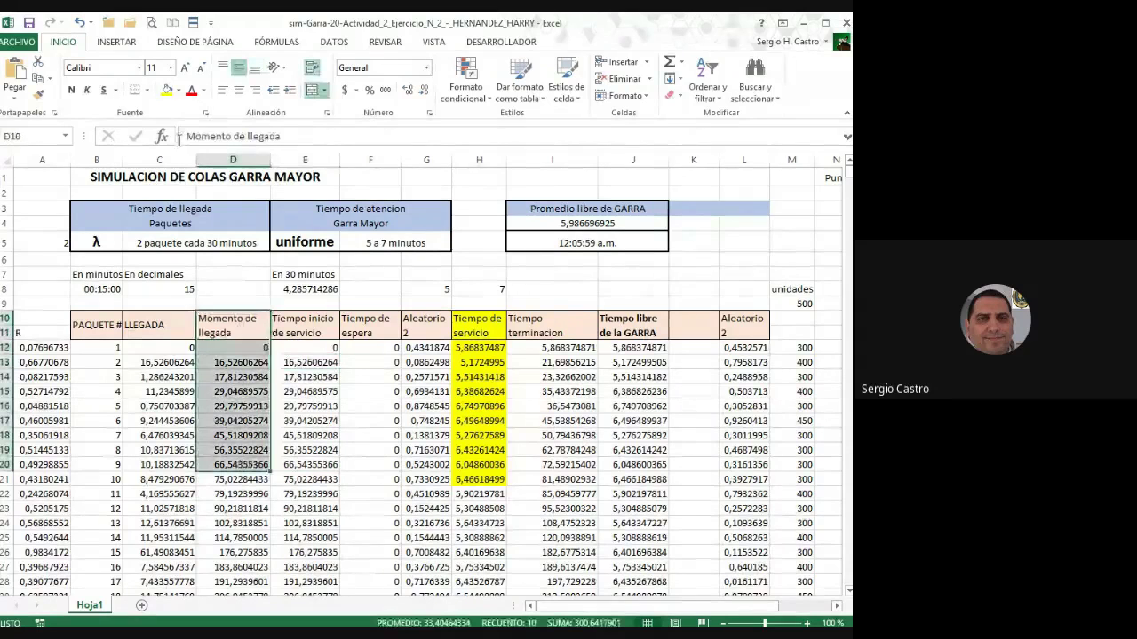
left_click(166, 89)
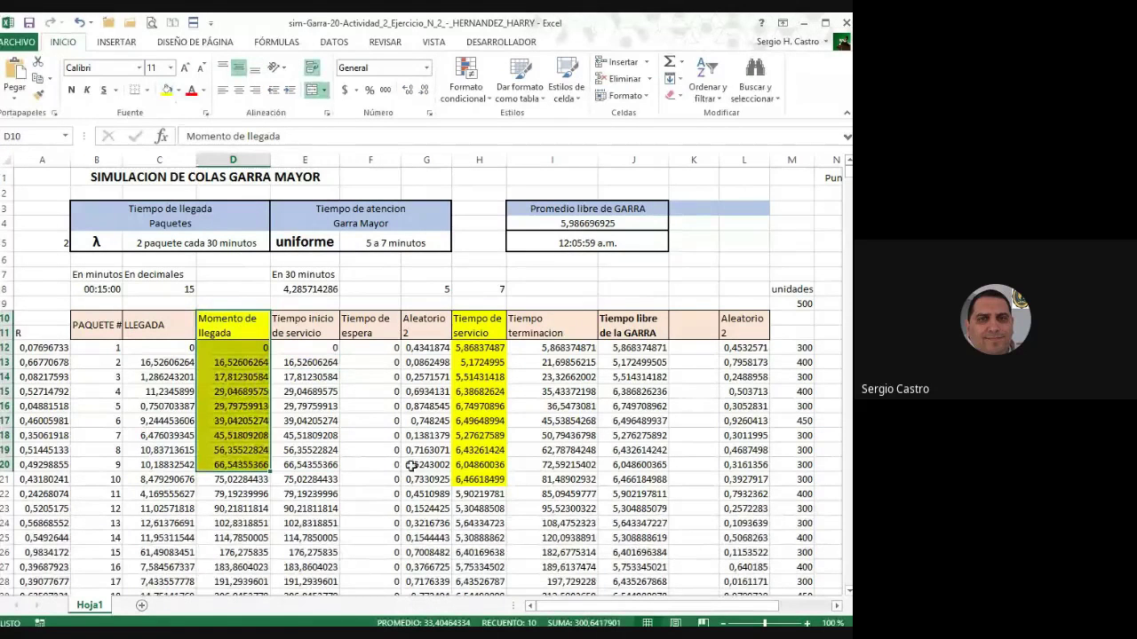
Review the service and termination time formulas in row 12, and highlight the Tiempo terminacion cells I10:I20 in orange
left_click(222, 362)
left_click(462, 347)
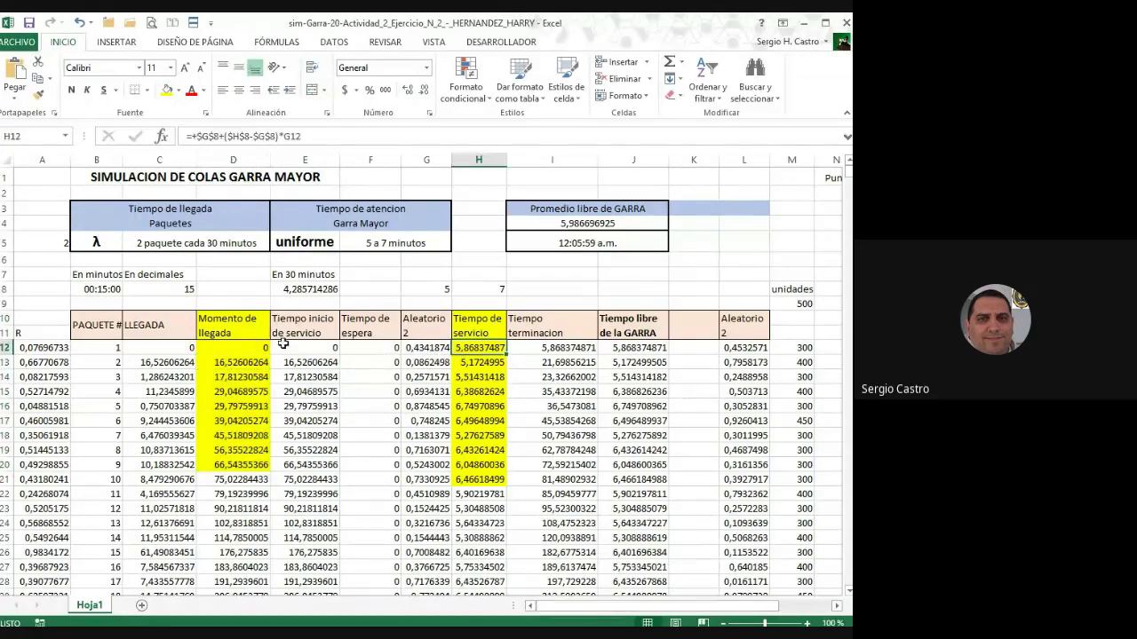
left_click(175, 347)
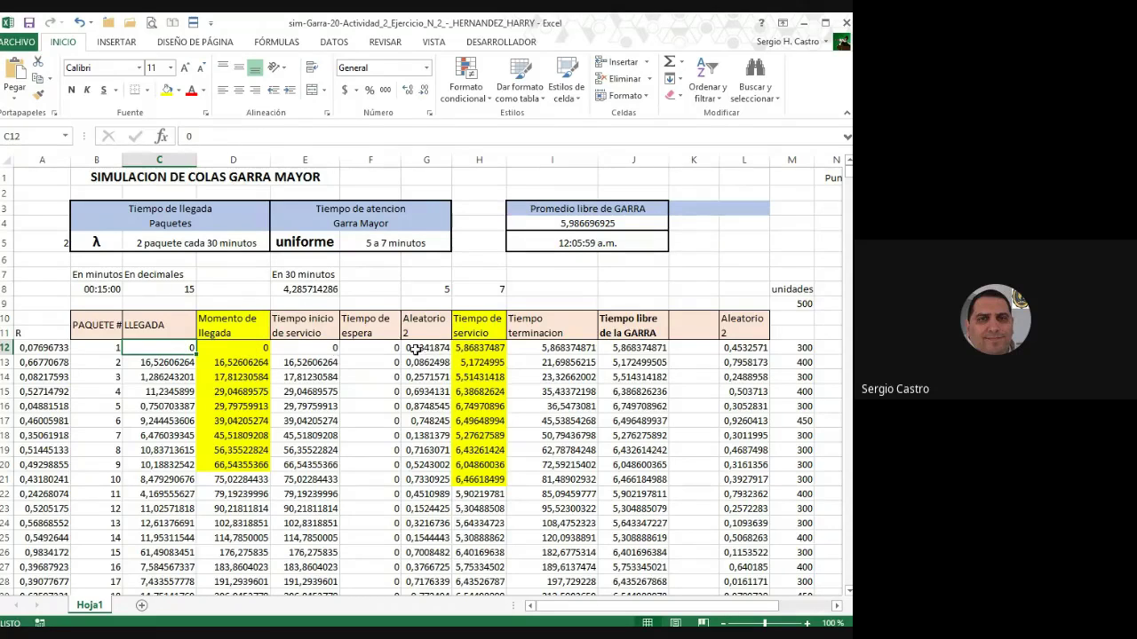
left_click(480, 350)
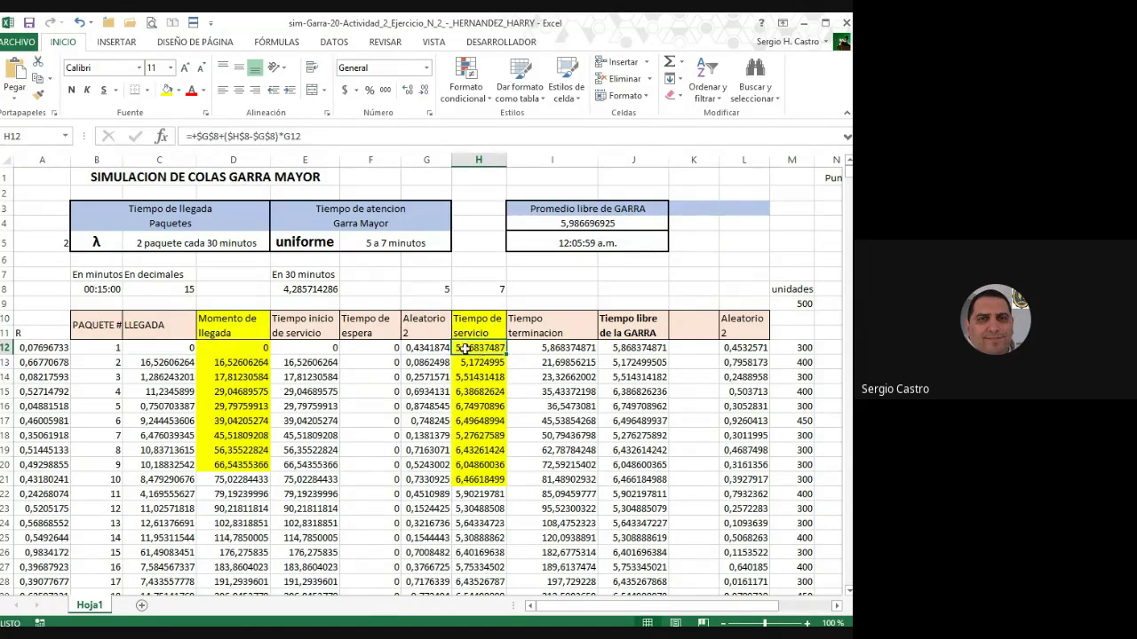
left_click(551, 350)
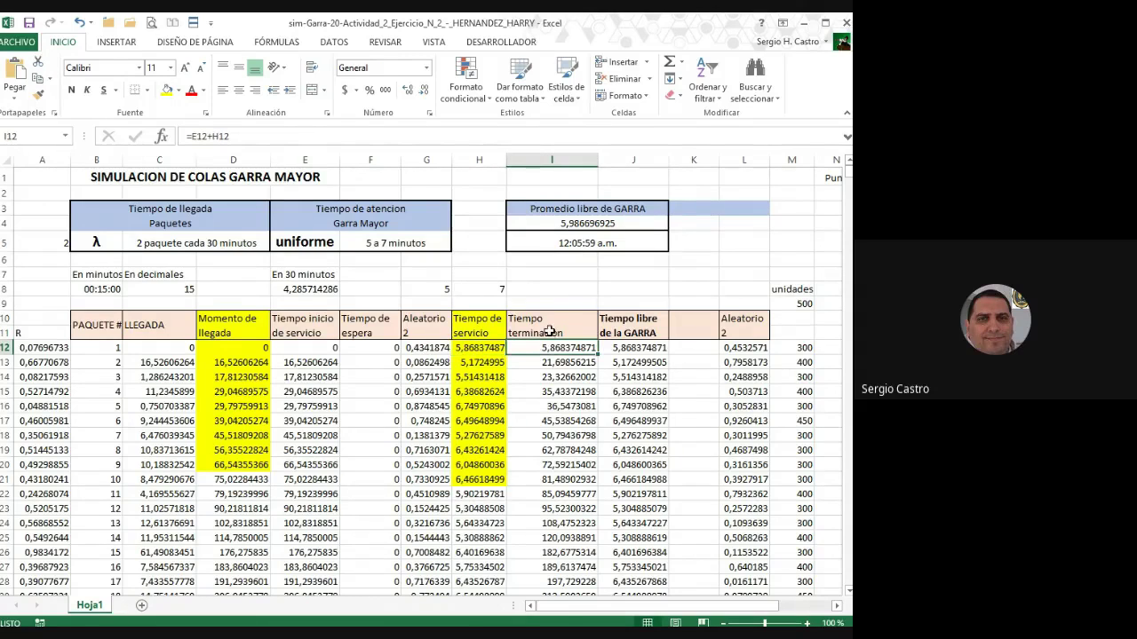
left_click_drag(546, 326, 553, 464)
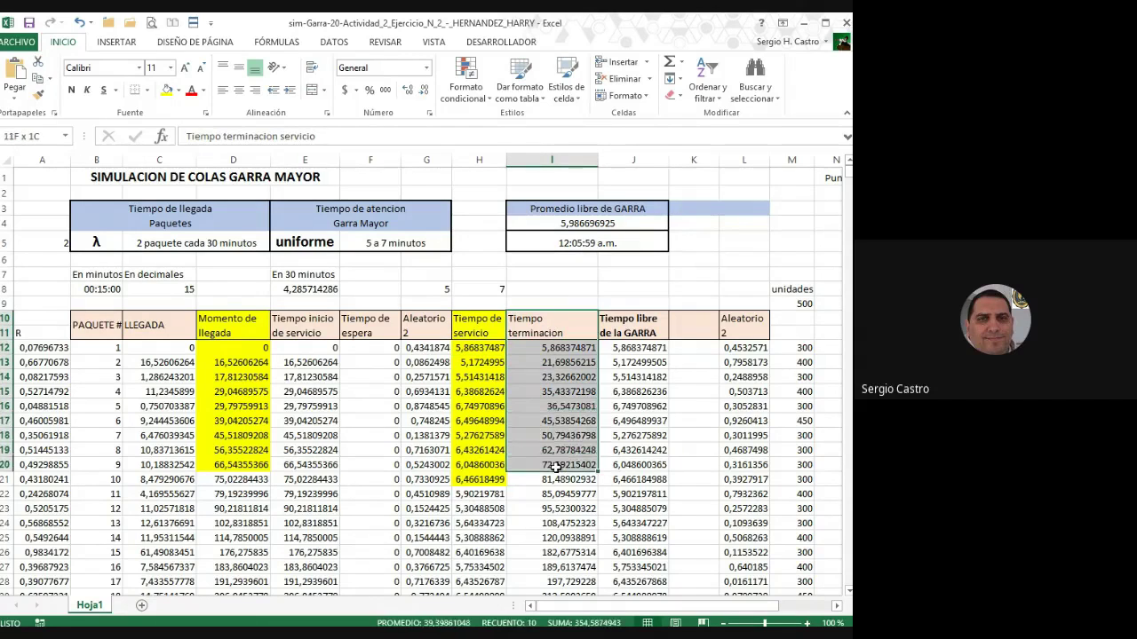
left_click(177, 90)
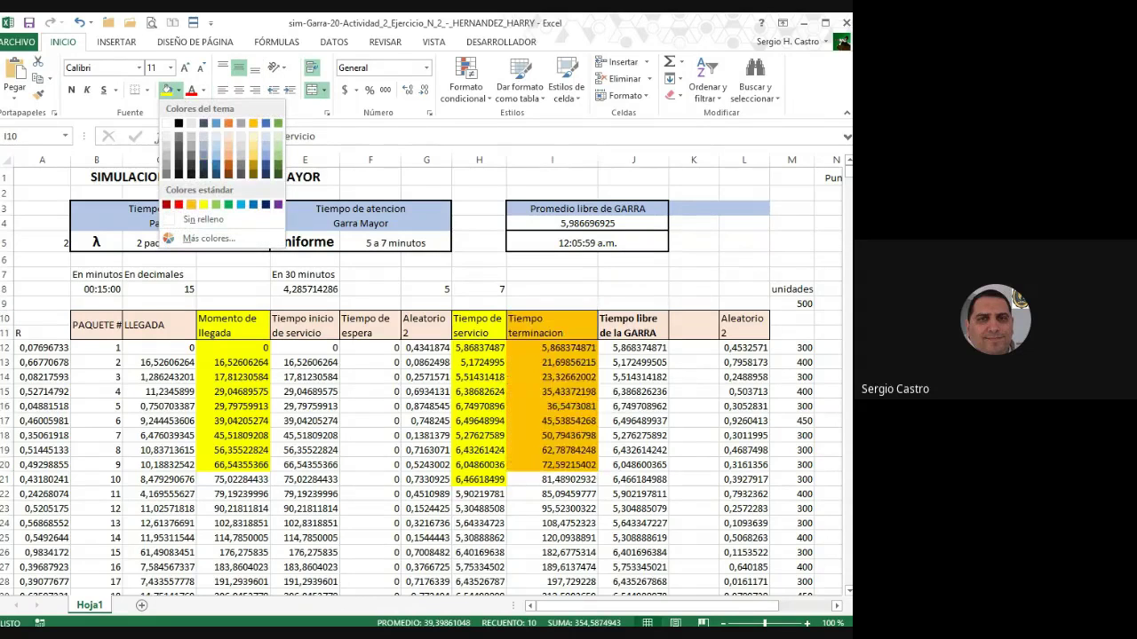
left_click(192, 204)
Compare the second package's arrival and the termination formulas, and fill its service start cell E13 with orange
left_click(578, 343)
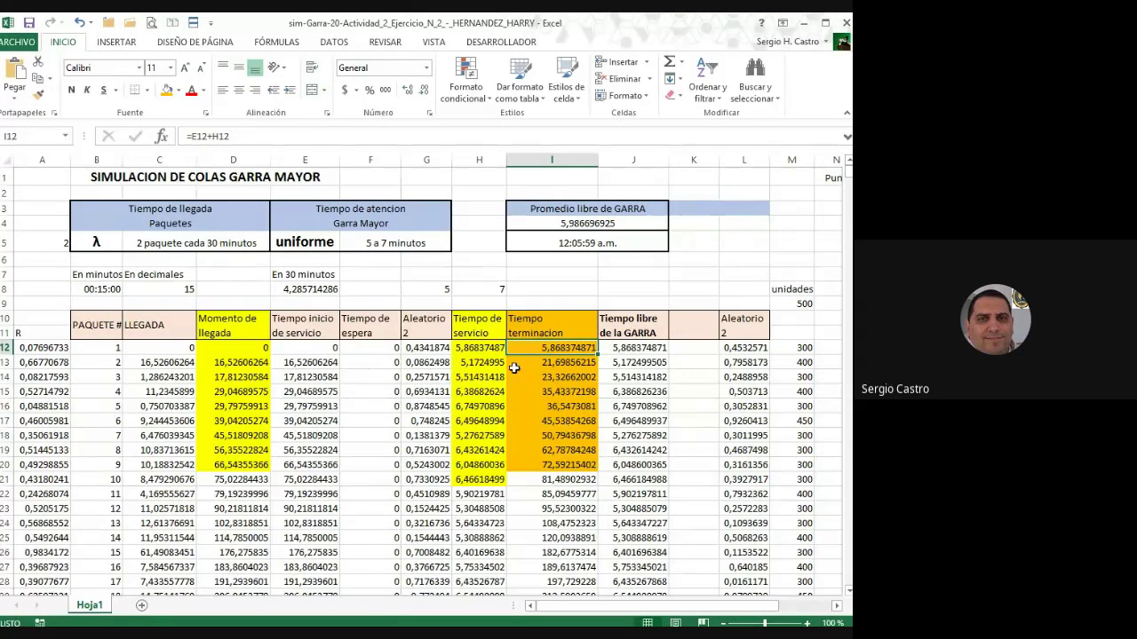
left_click(227, 363)
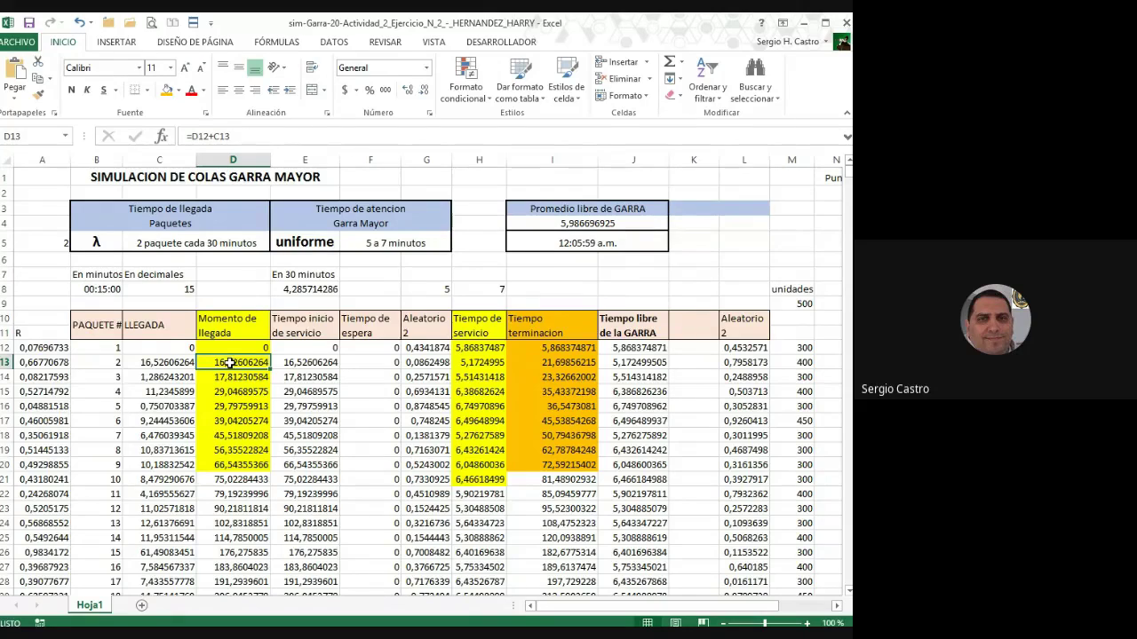
left_click(293, 365)
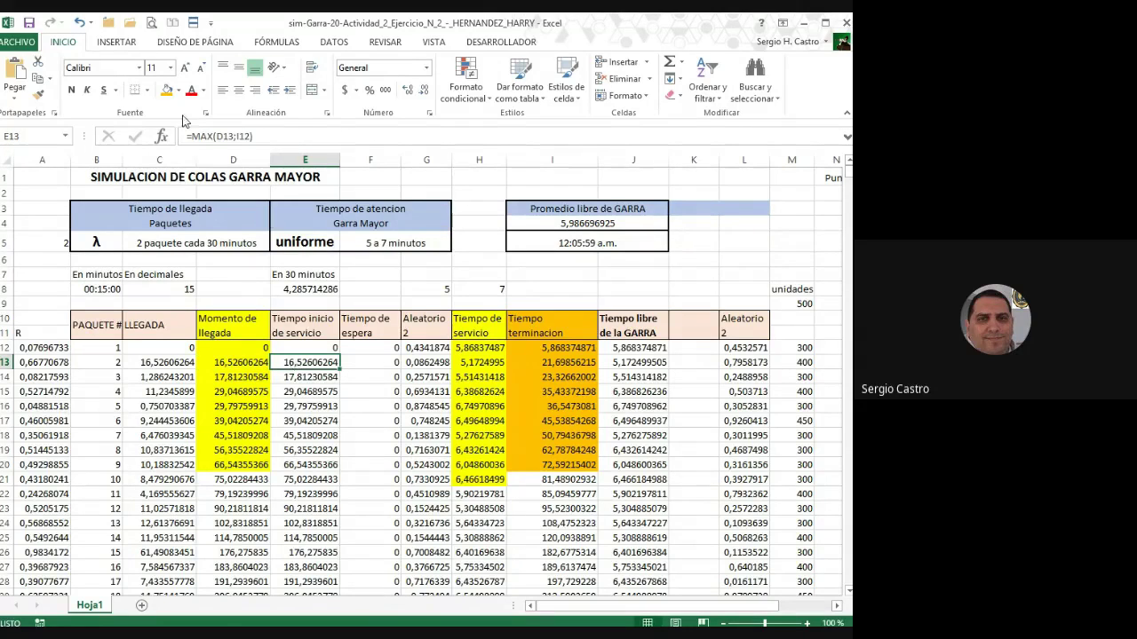
left_click(166, 90)
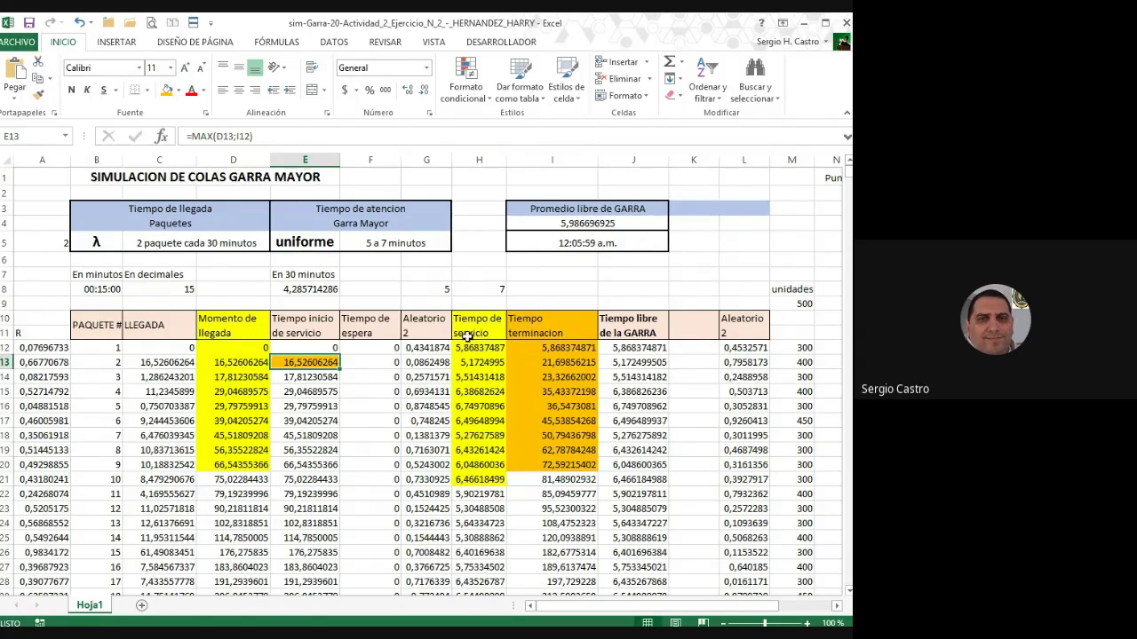
left_click(555, 363)
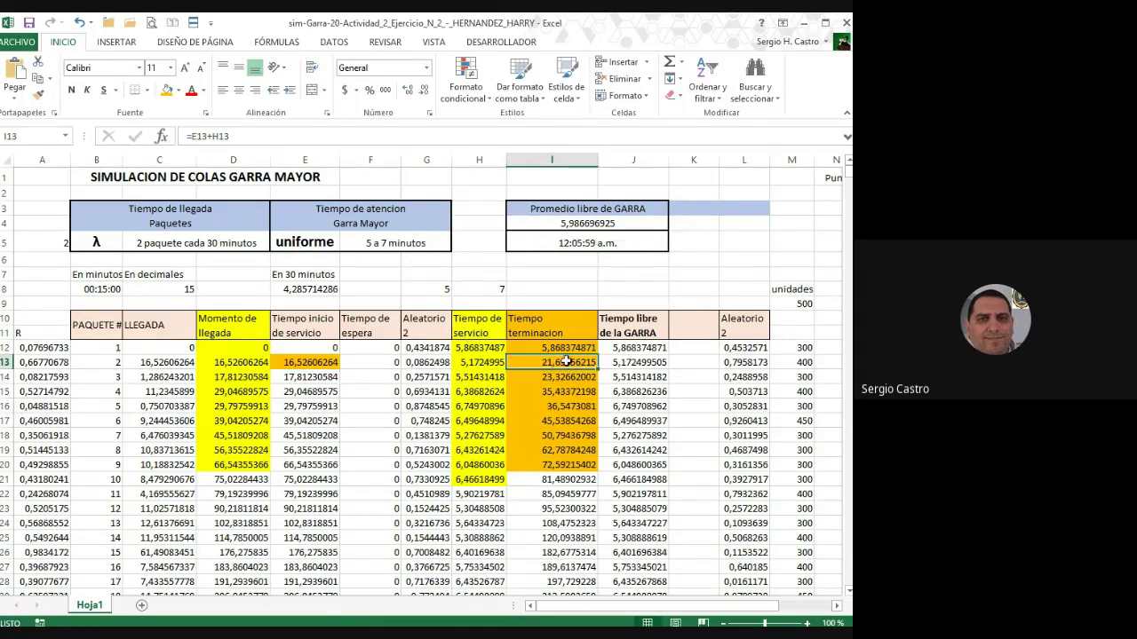
Colour the second package's termination time in I13 red and check the third package's arrival formula in D14
left_click(190, 90)
left_click(225, 378)
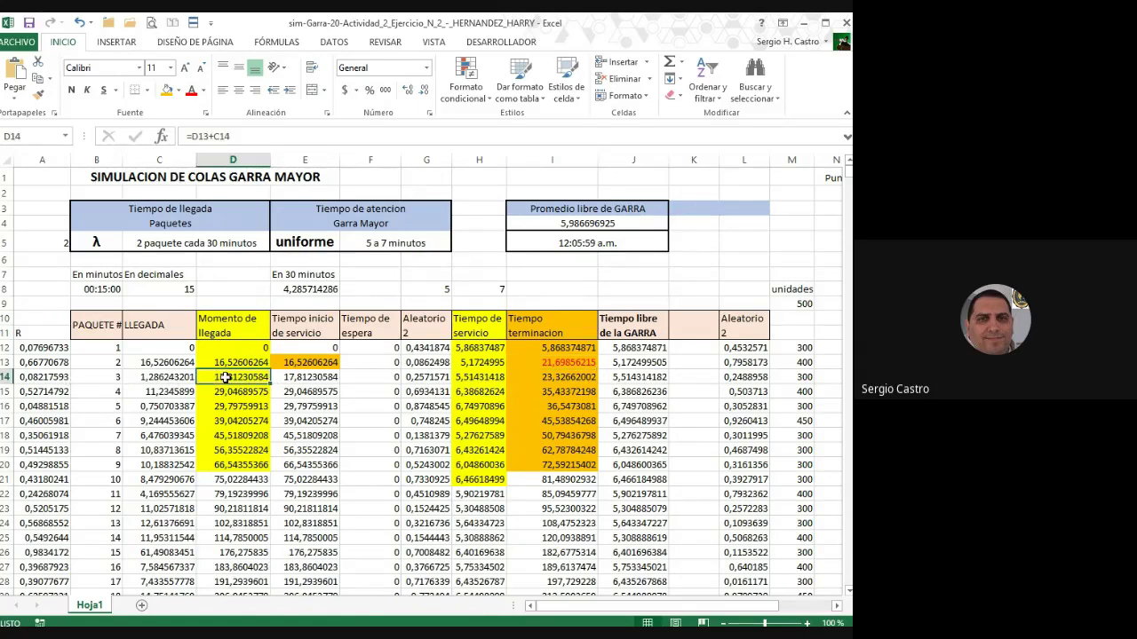
Correct the third package's service start formula in E14 to =MAX(D14;I13)
left_click(282, 379)
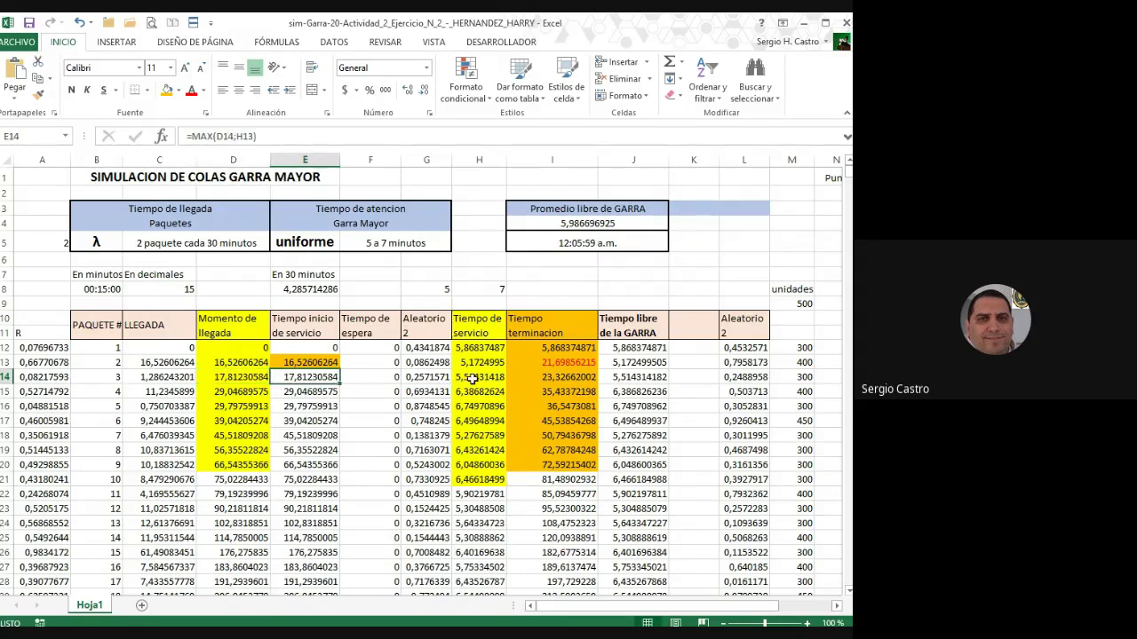
type("+")
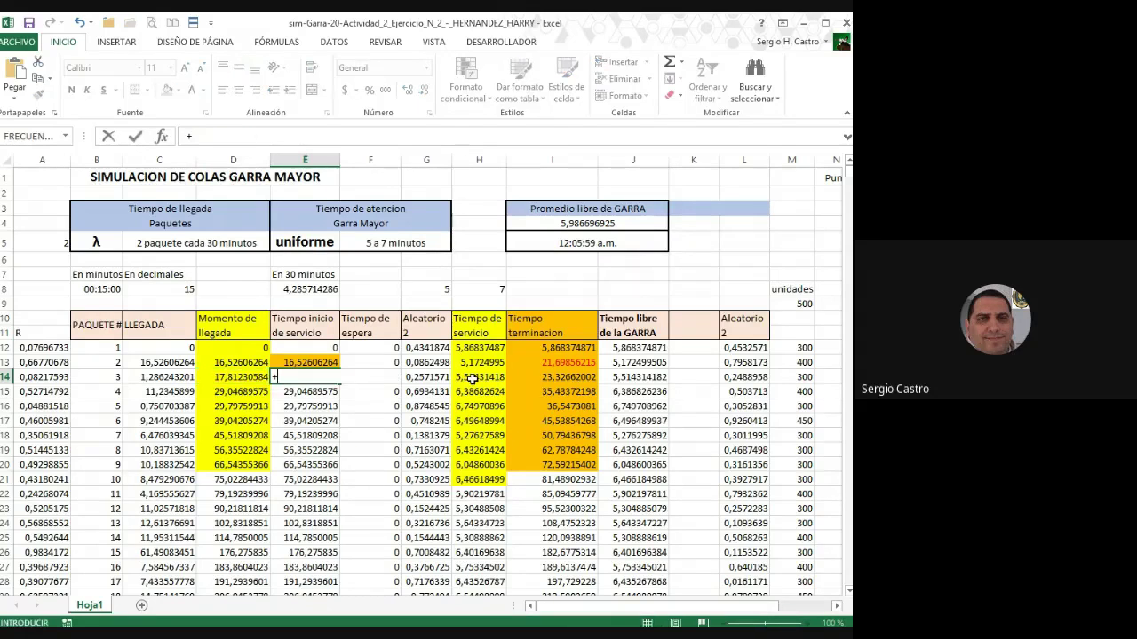
key("Escape")
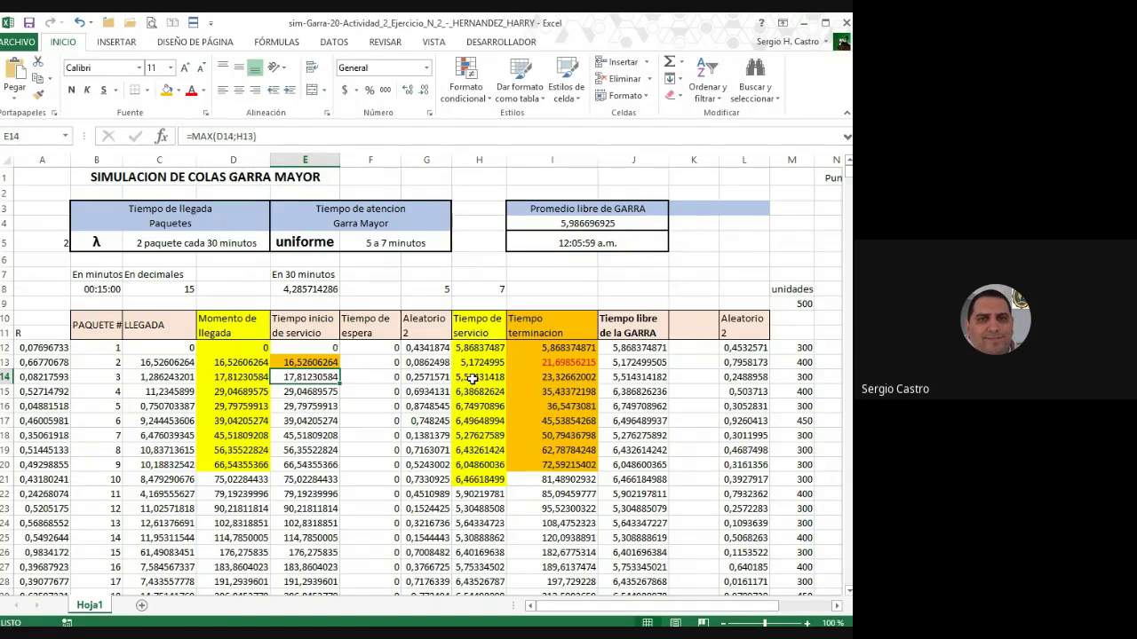
key("F2")
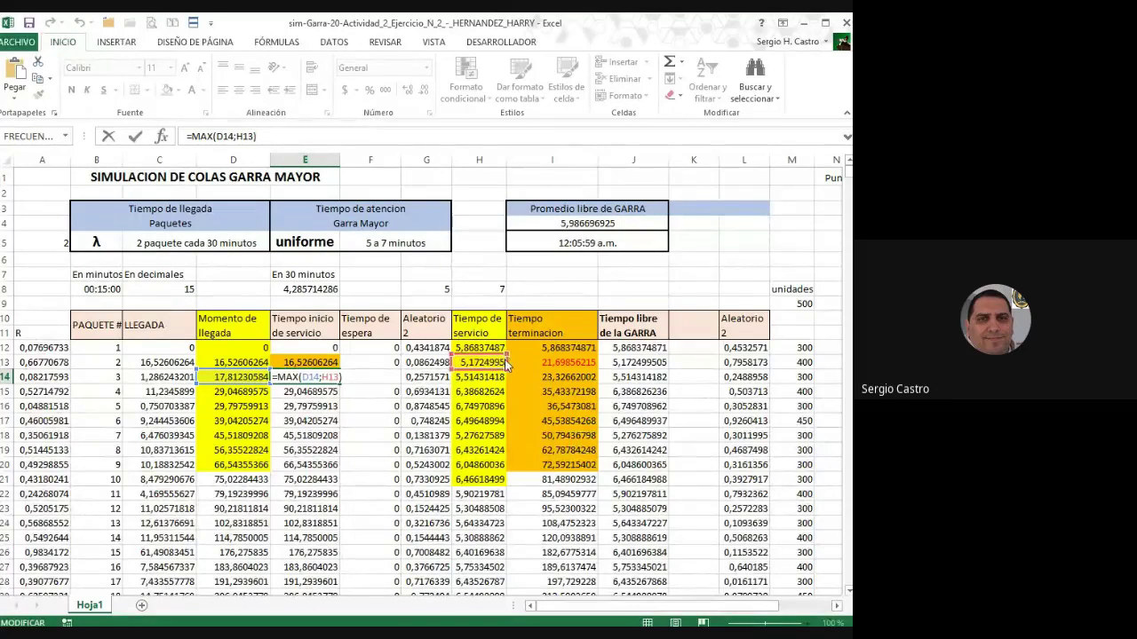
left_click(530, 357)
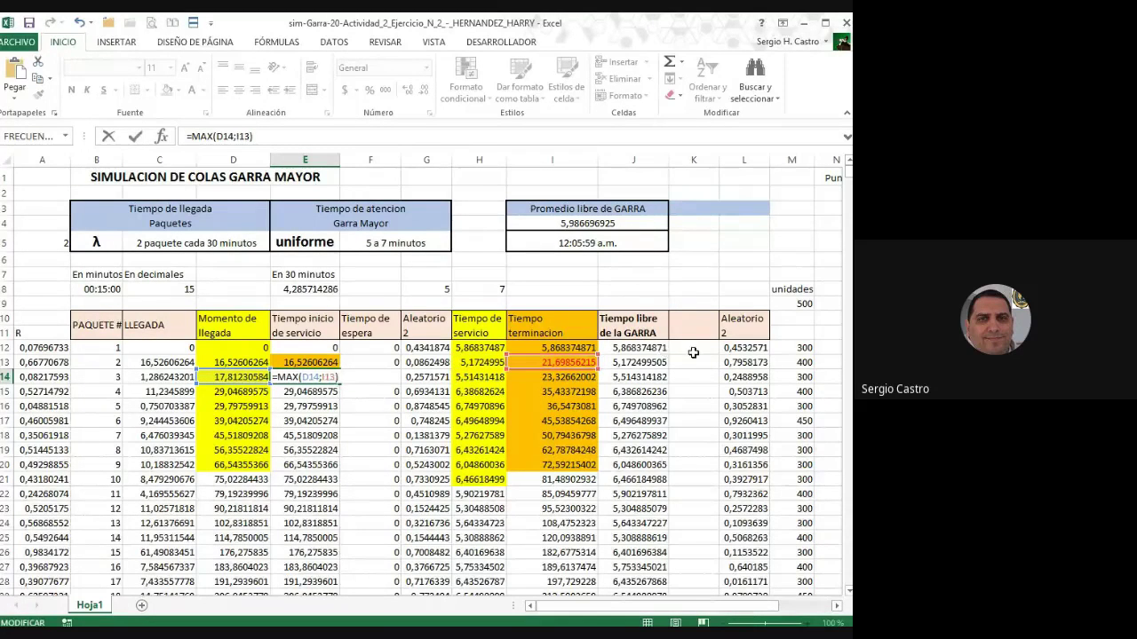
key("Return")
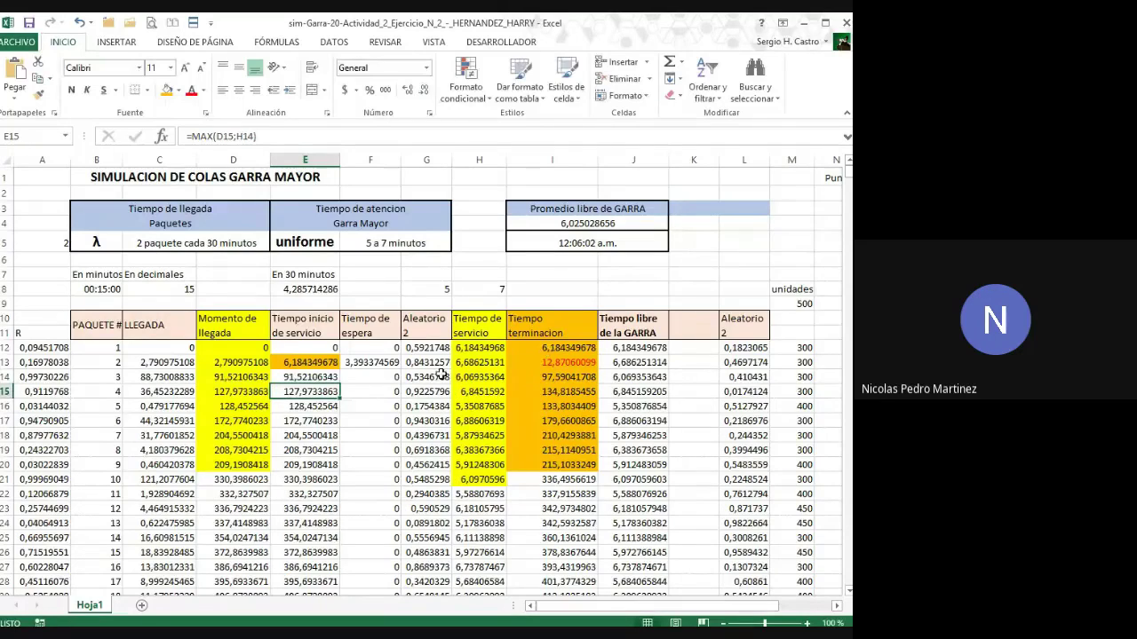
Copy the E14 formula down the rest of the Tiempo inicio de servicio column
left_click(333, 376)
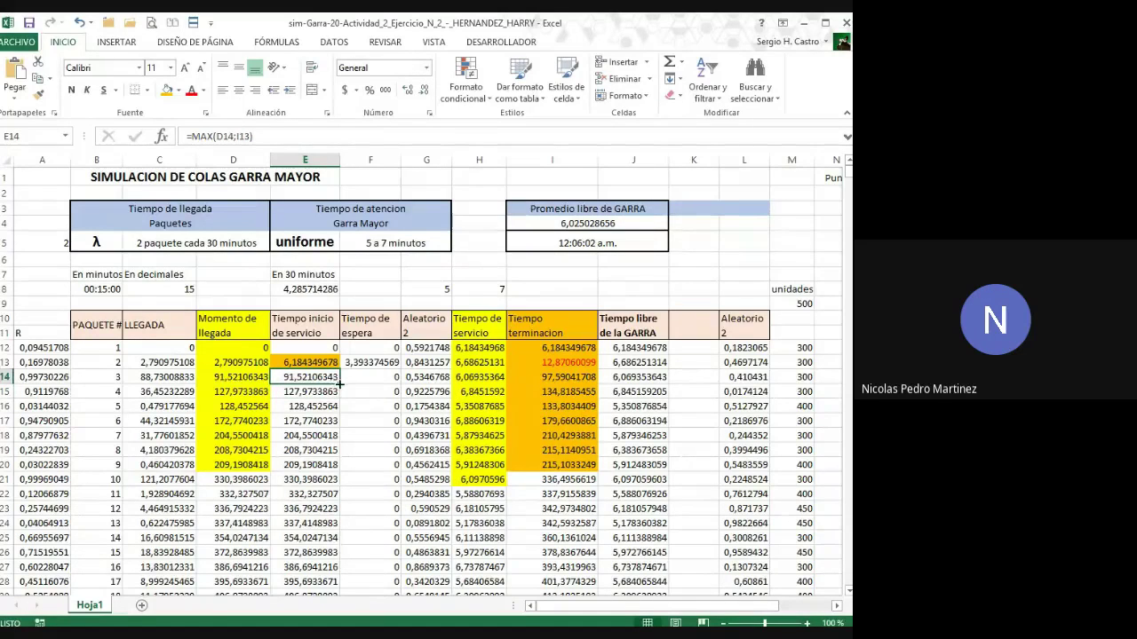
left_click_drag(339, 384, 333, 364)
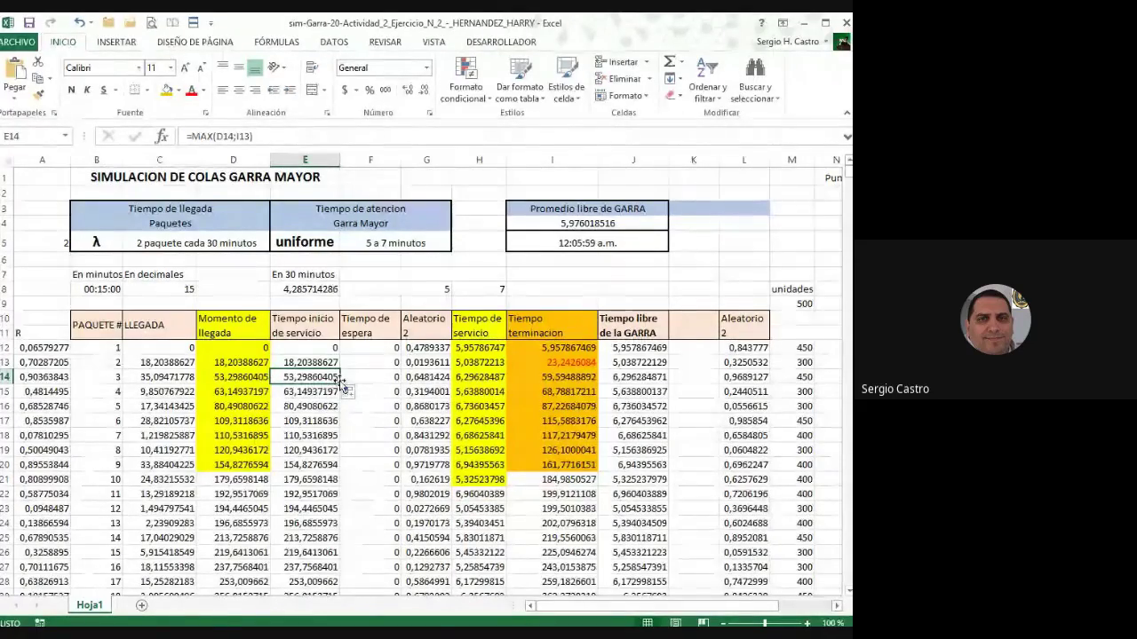
double_click(340, 384)
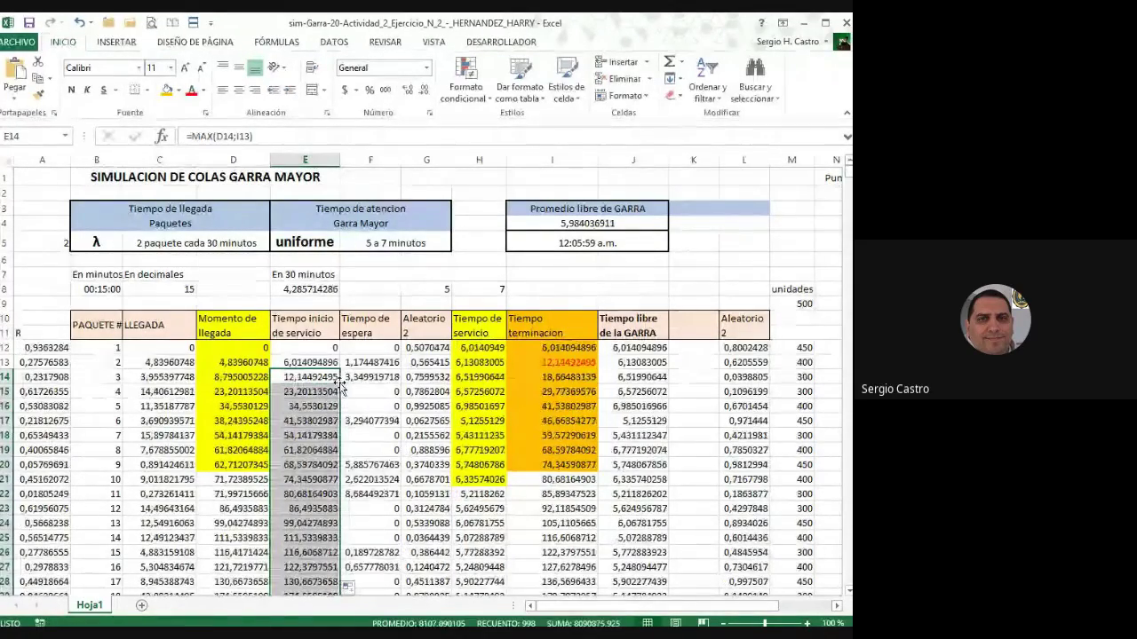
Review the service start formulas in E13 and E14, comparing arrival D14 with the previous termination in I13
left_click(303, 363)
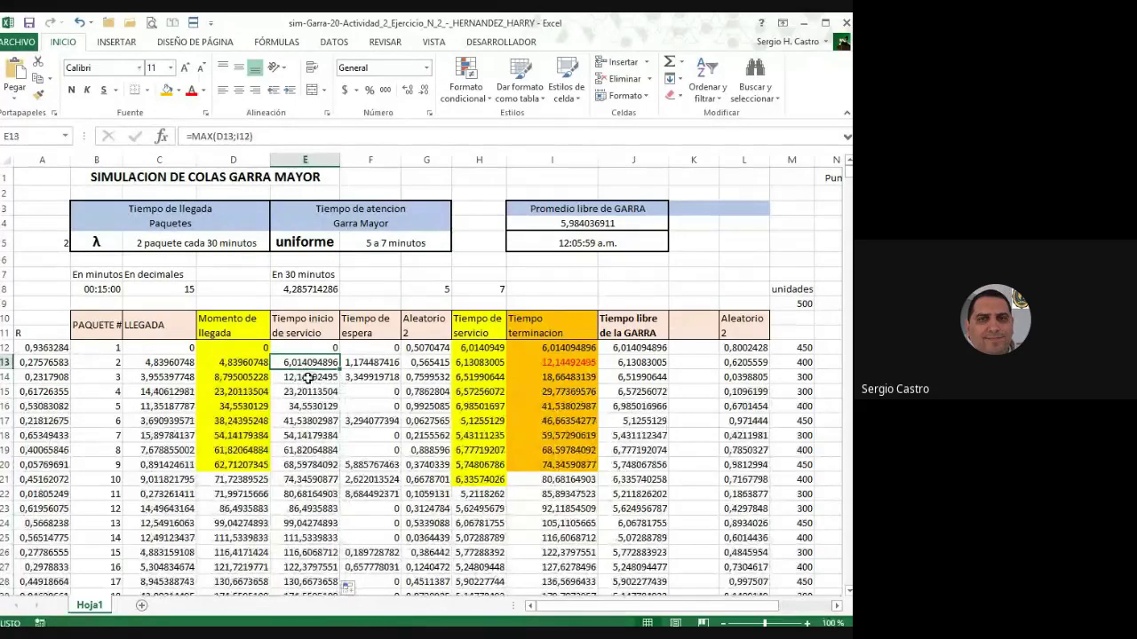
left_click(307, 377)
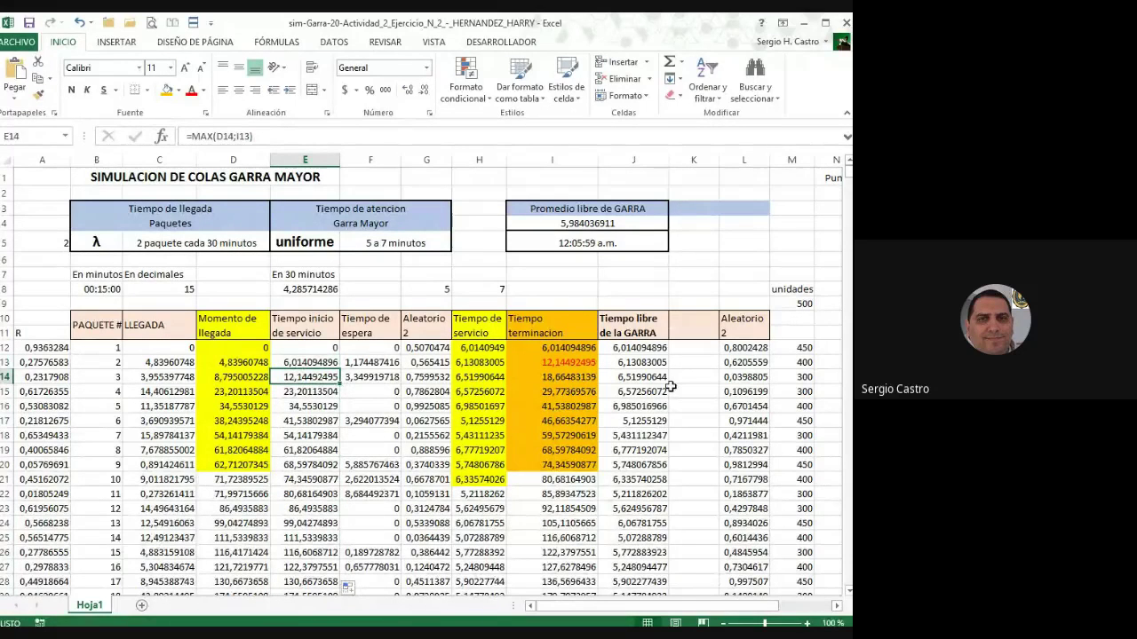
key("F2")
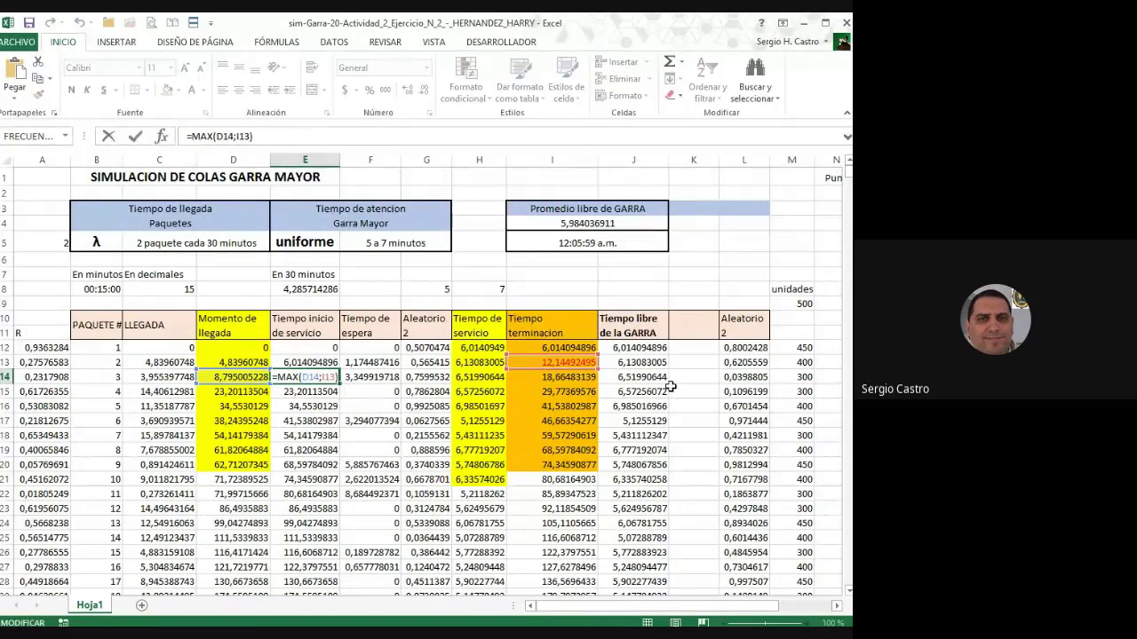
key("Escape")
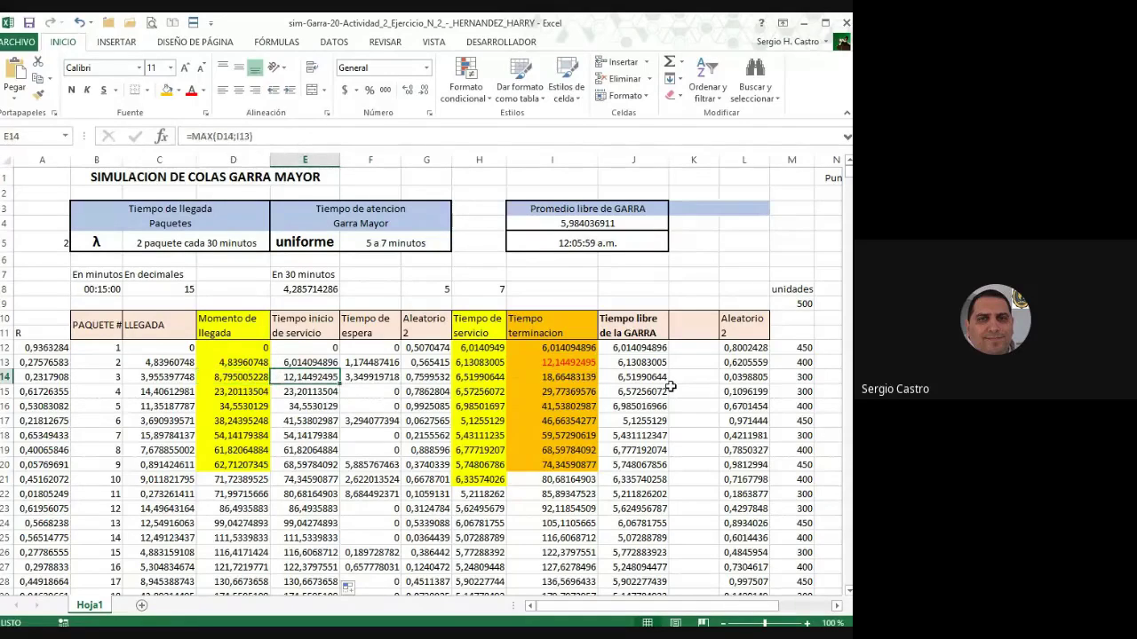
key("Left")
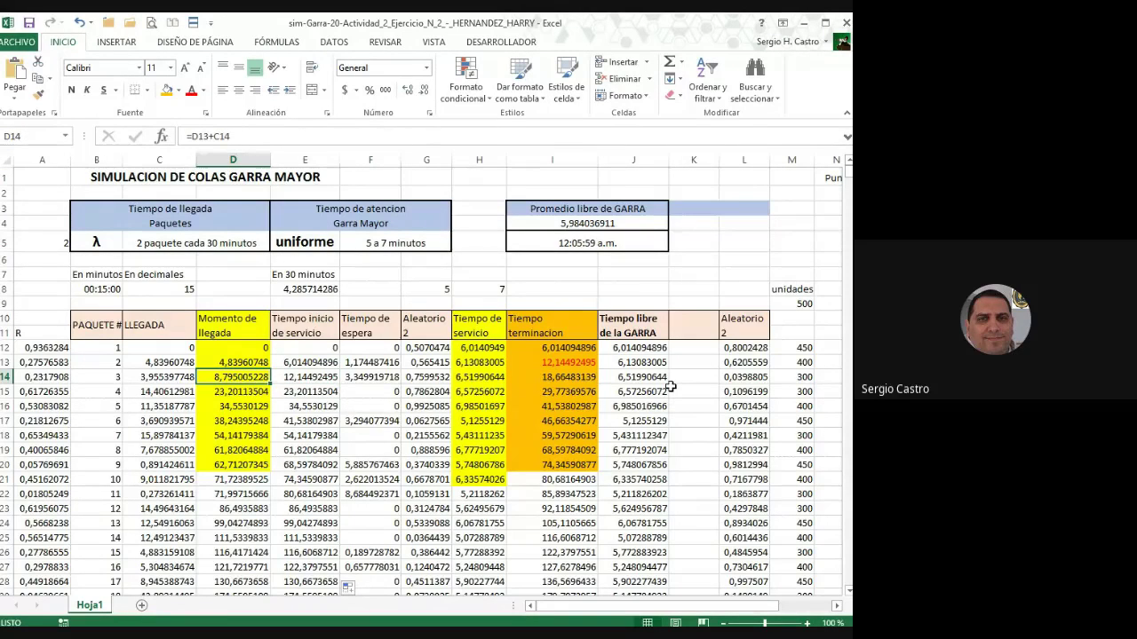
key("Right")
key("Right")
key("Right")
key("Right")
key("Right")
key("Up")
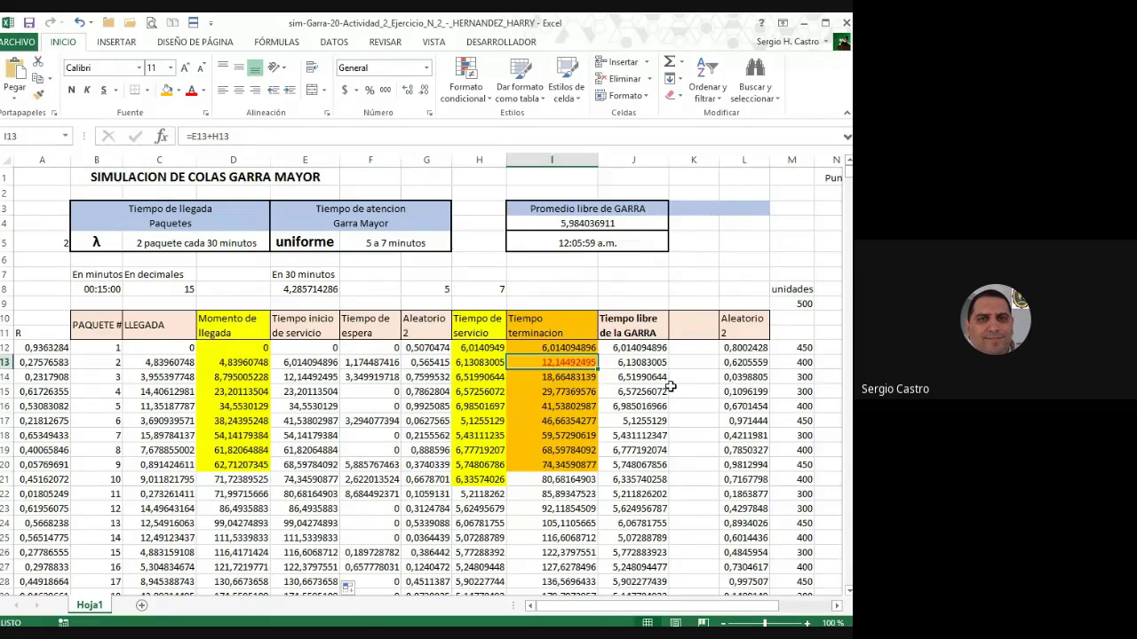
Colour the third package's service start time in E14 red
key("Down")
key("Left")
key("Left")
key("Left")
key("Left")
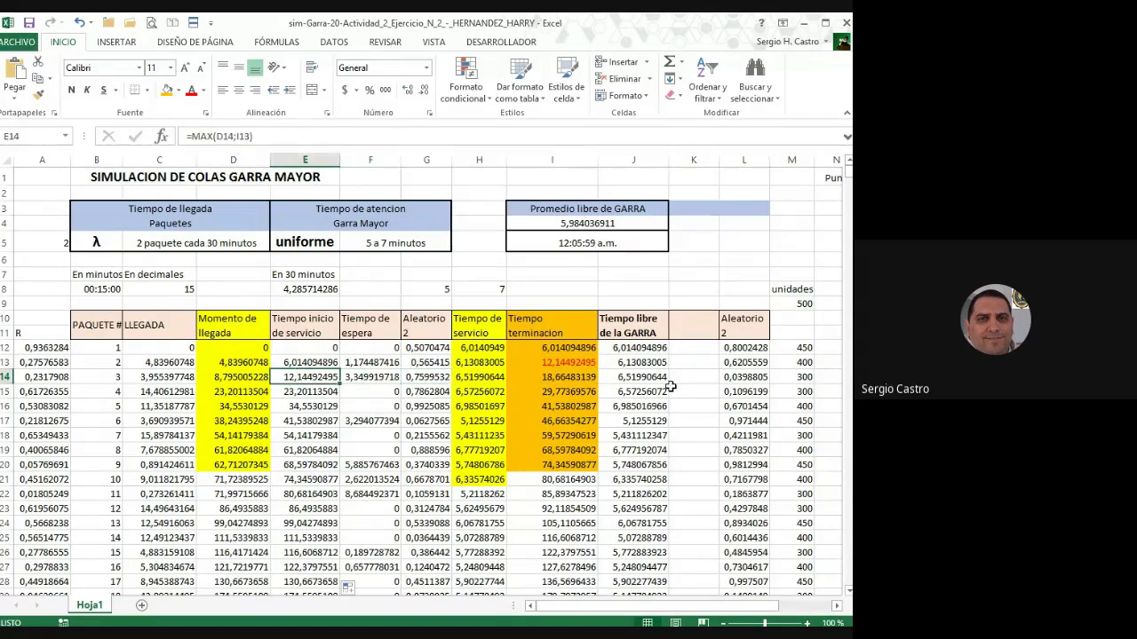
left_click(191, 90)
Compare the fourth package's arrival D15 with termination I14, and fill its service start cell E15 with orange
left_click(229, 392)
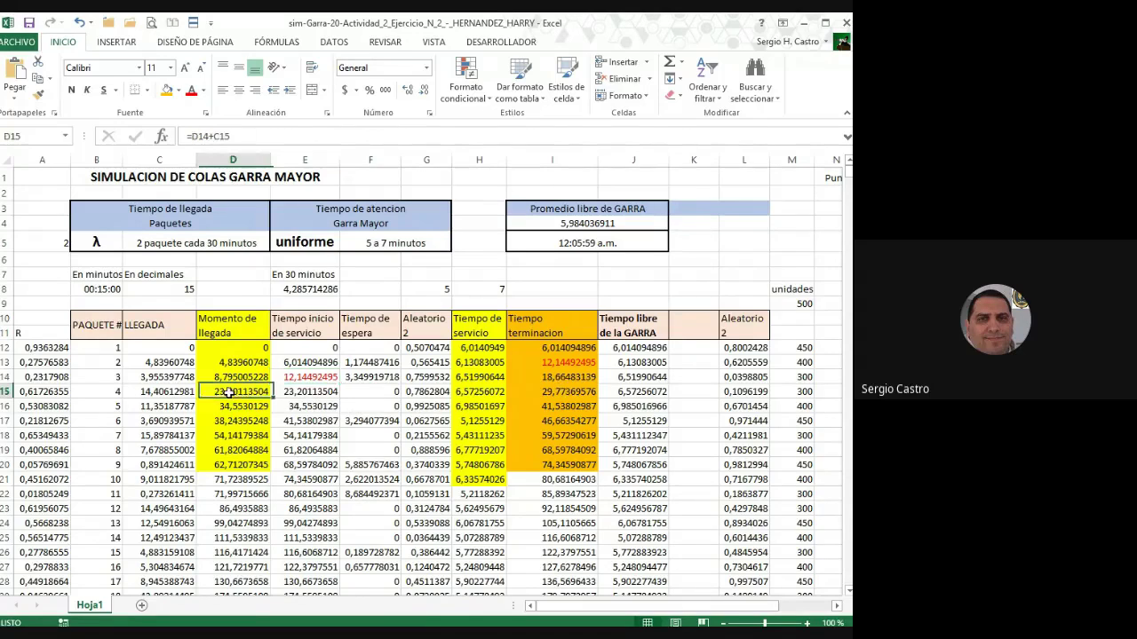
left_click(300, 392)
left_click(552, 378)
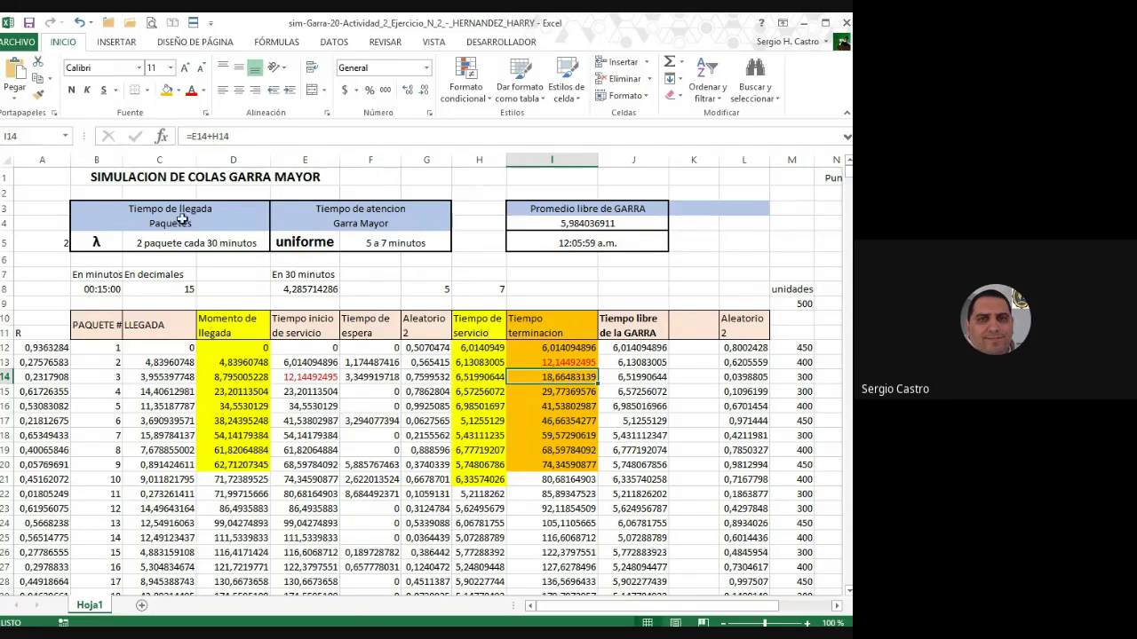
left_click(303, 391)
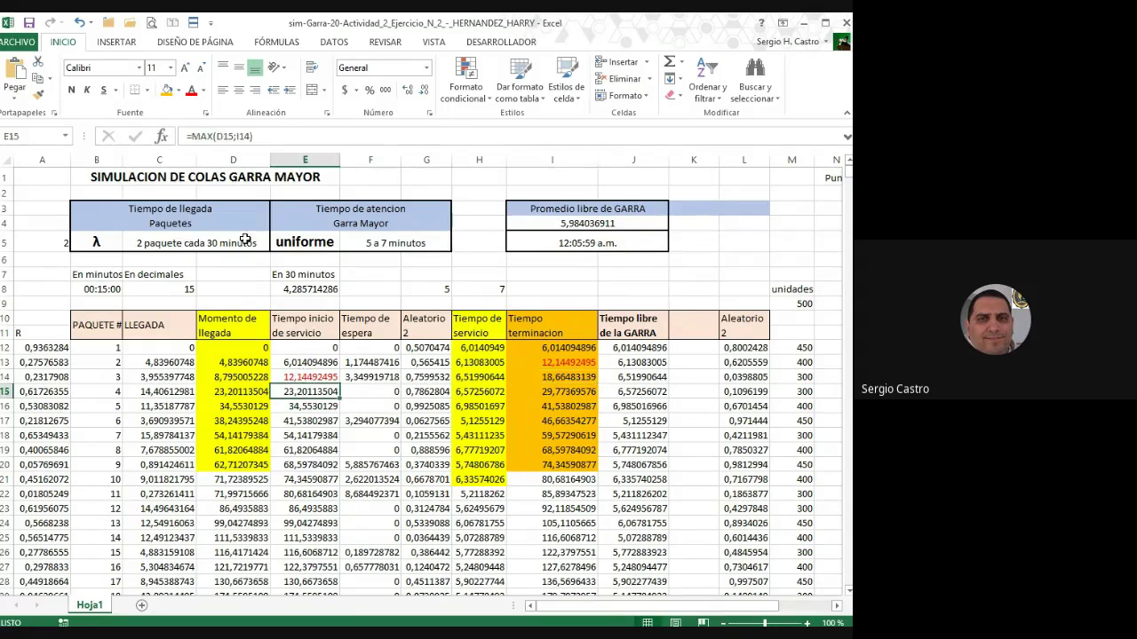
left_click(166, 90)
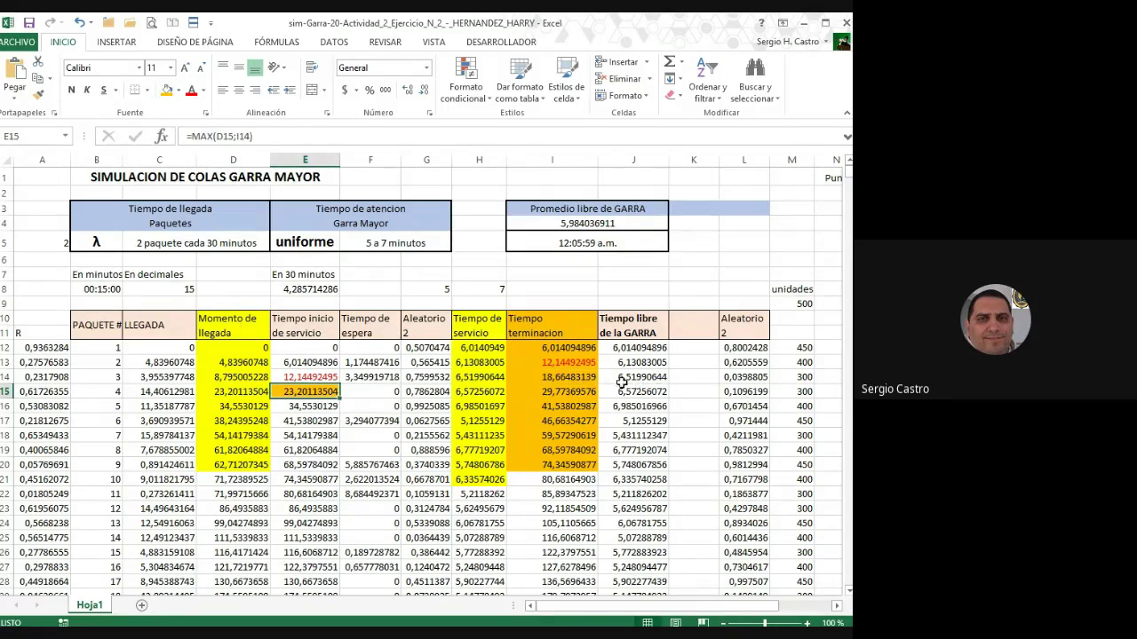
Put a thick box border around the termination cell I14 and the service start cell E15
left_click(552, 376)
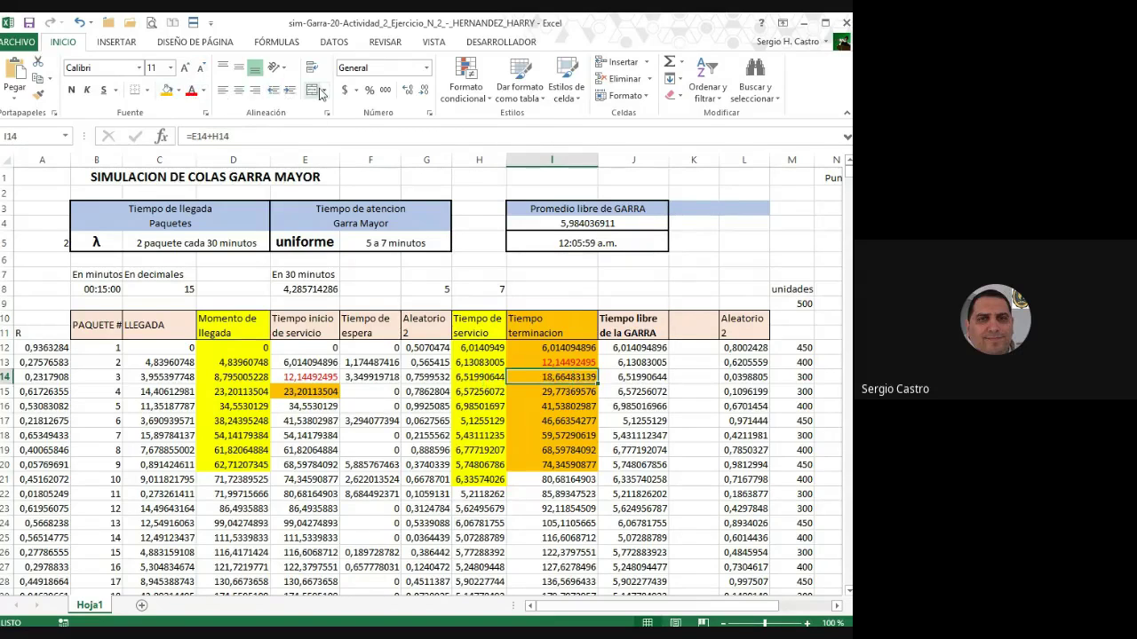
left_click(146, 90)
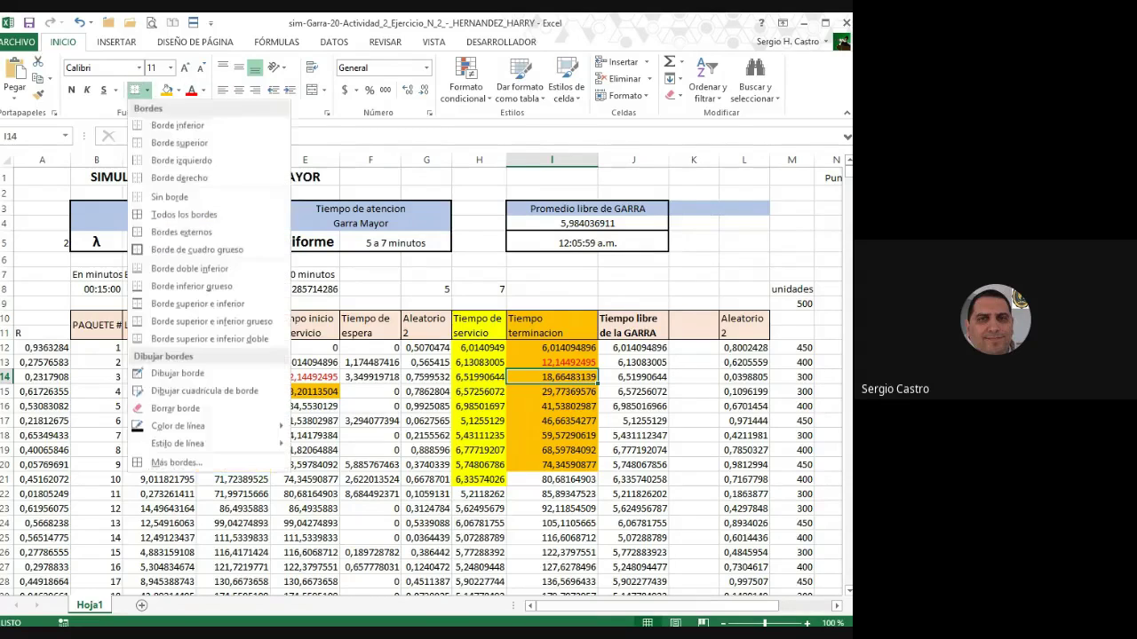
left_click(215, 248)
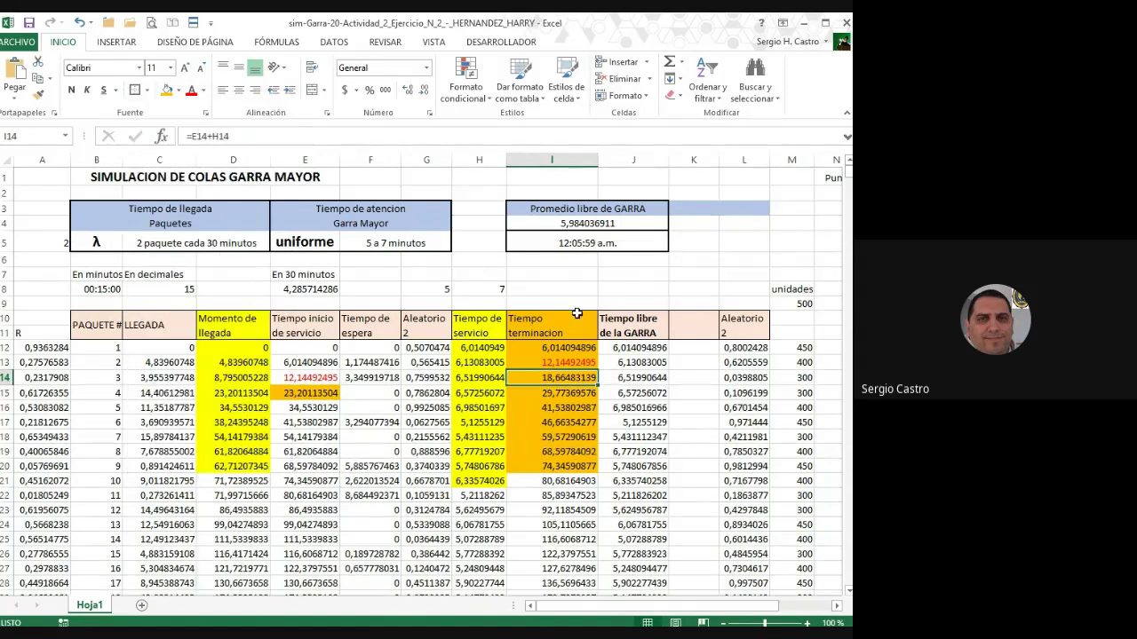
left_click(312, 393)
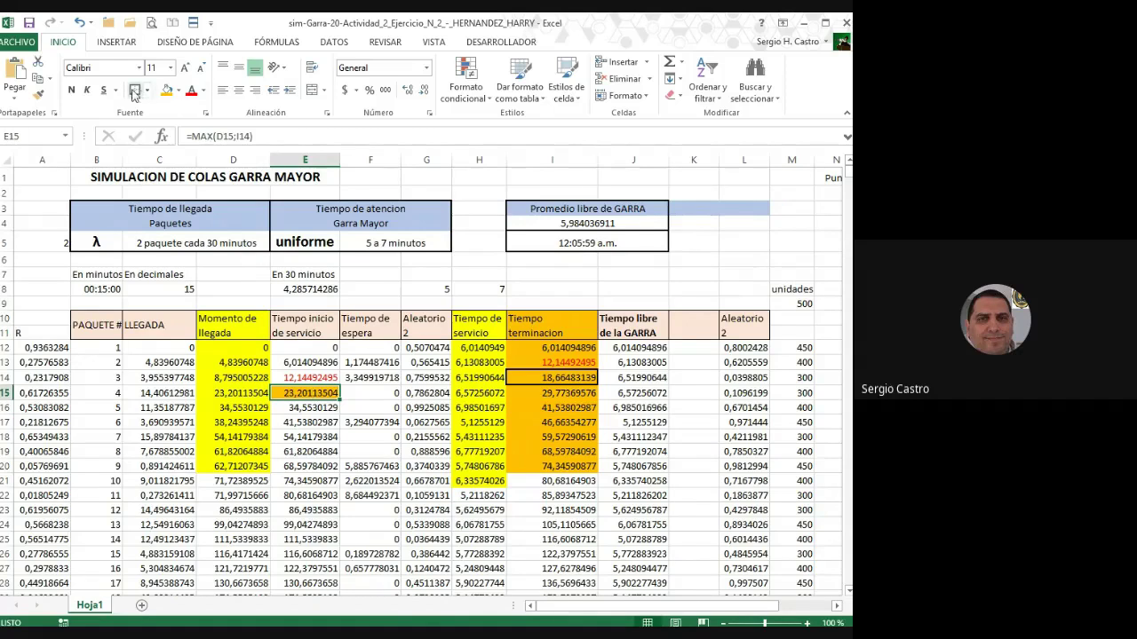
Compare the third package's service start E14 with its arrival D14 and the previous termination I13
left_click(302, 379)
left_click(236, 377)
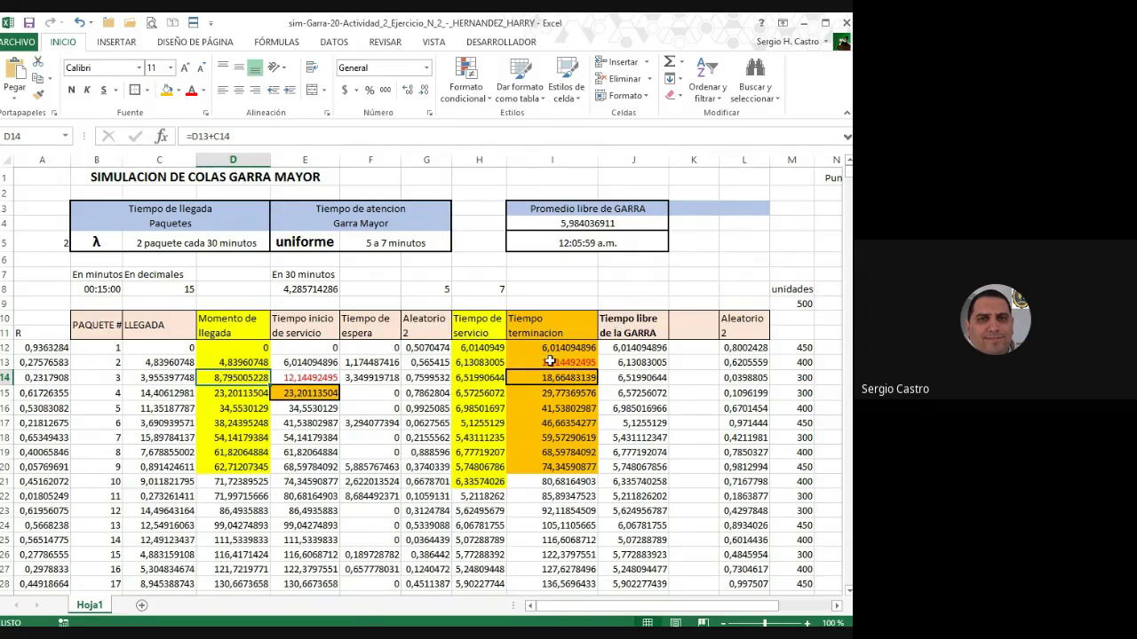
left_click(553, 361)
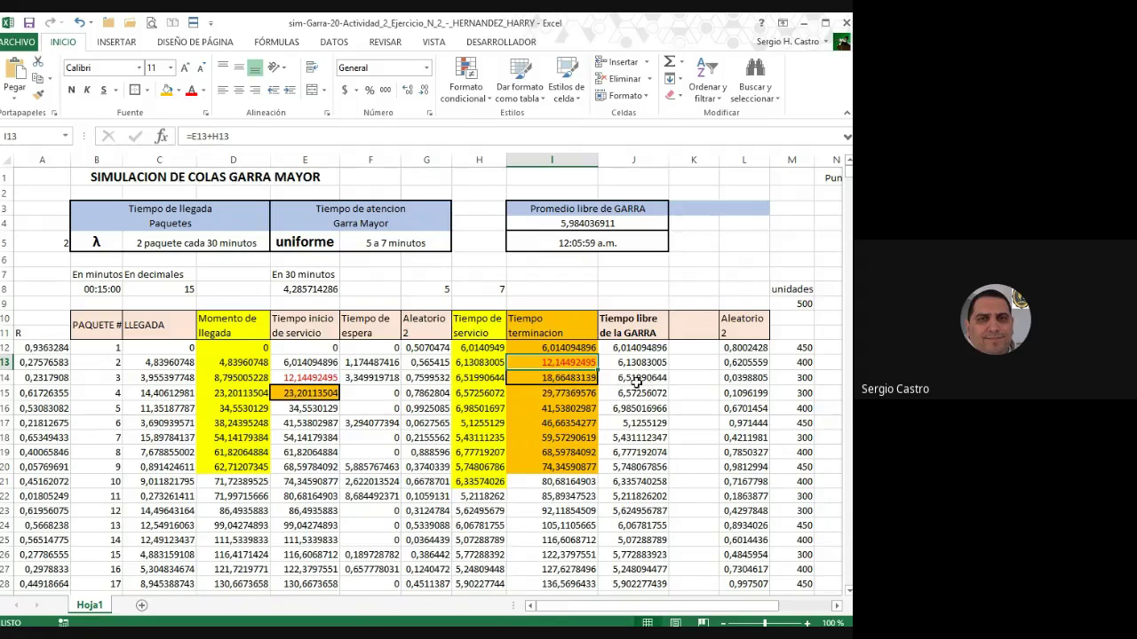
Examine the Tiempo libre de la GARRA formula in J12 with its references, and check the service time formula in H12
left_click(628, 323)
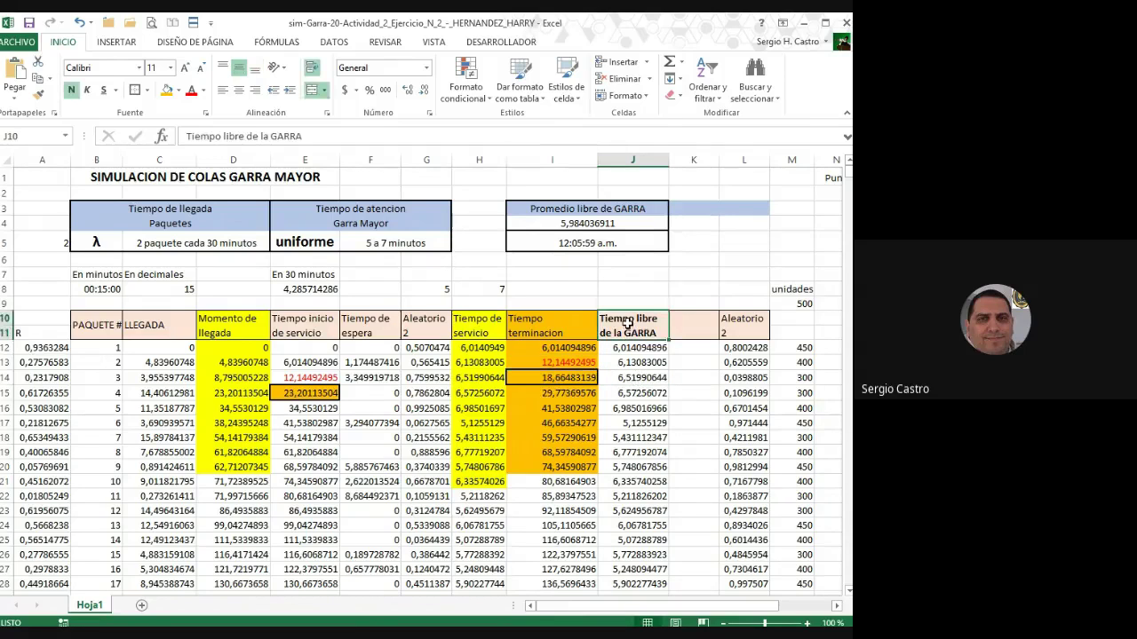
left_click(626, 351)
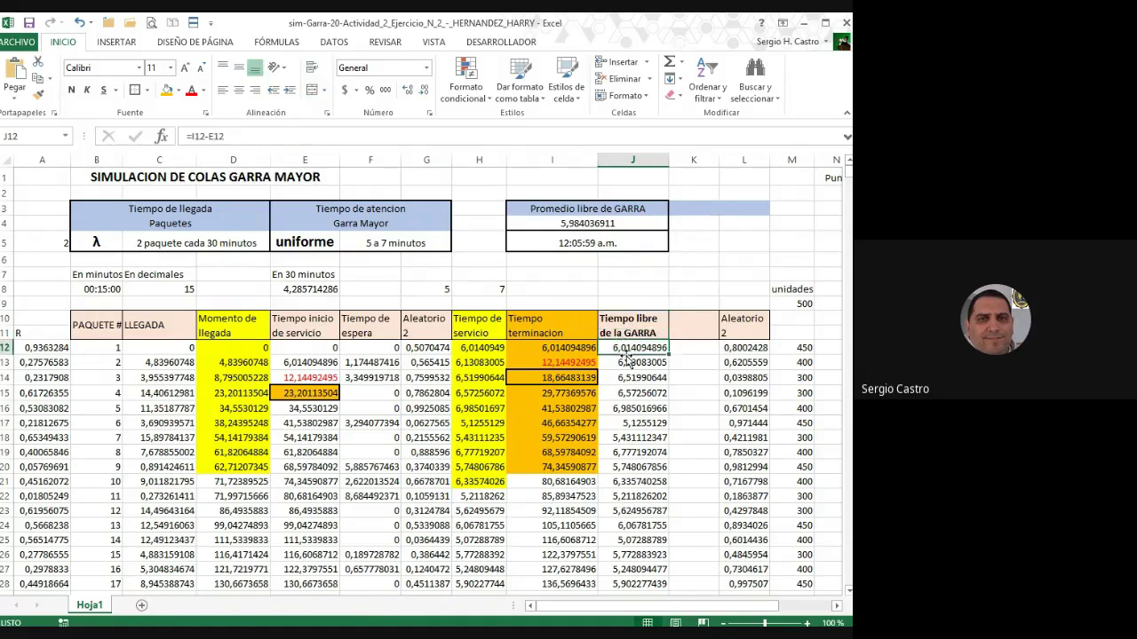
key("F2")
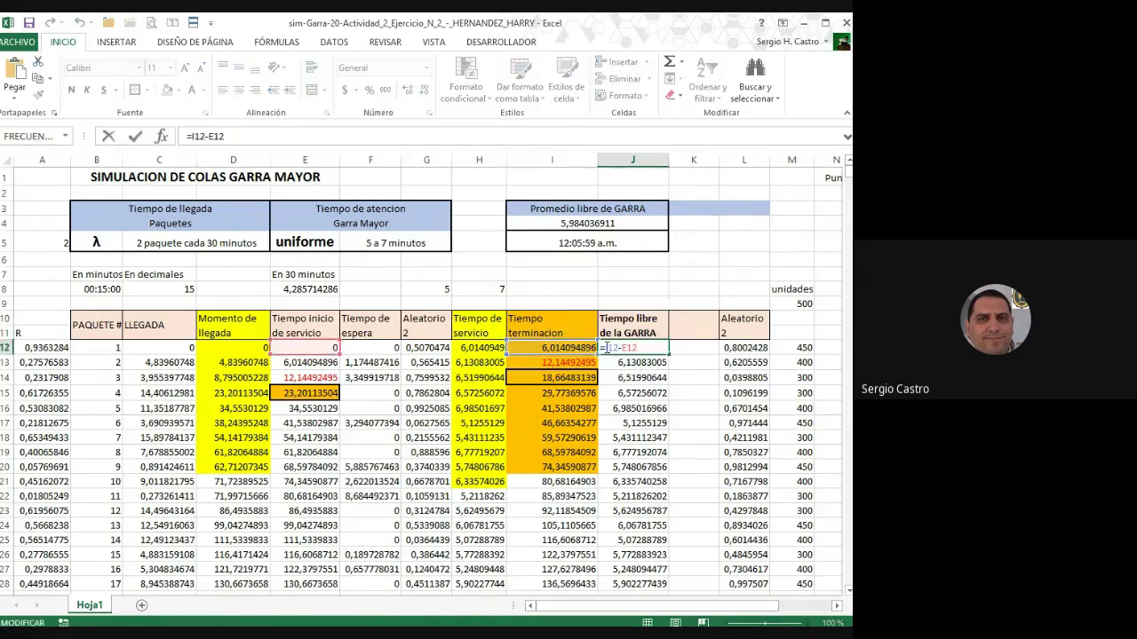
key("Escape")
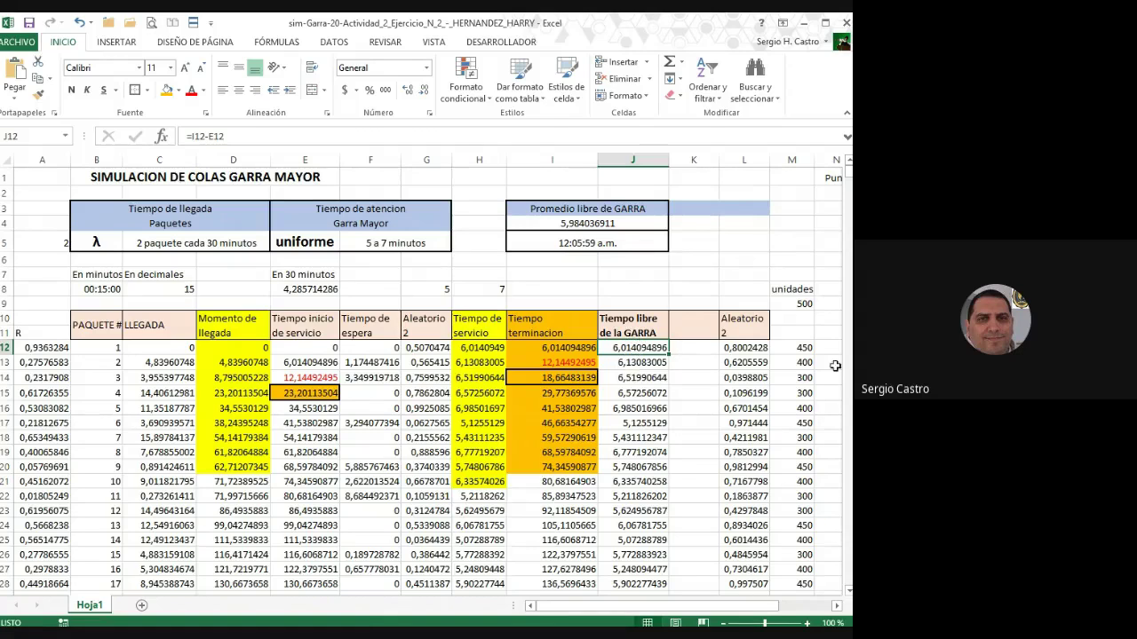
key("F2")
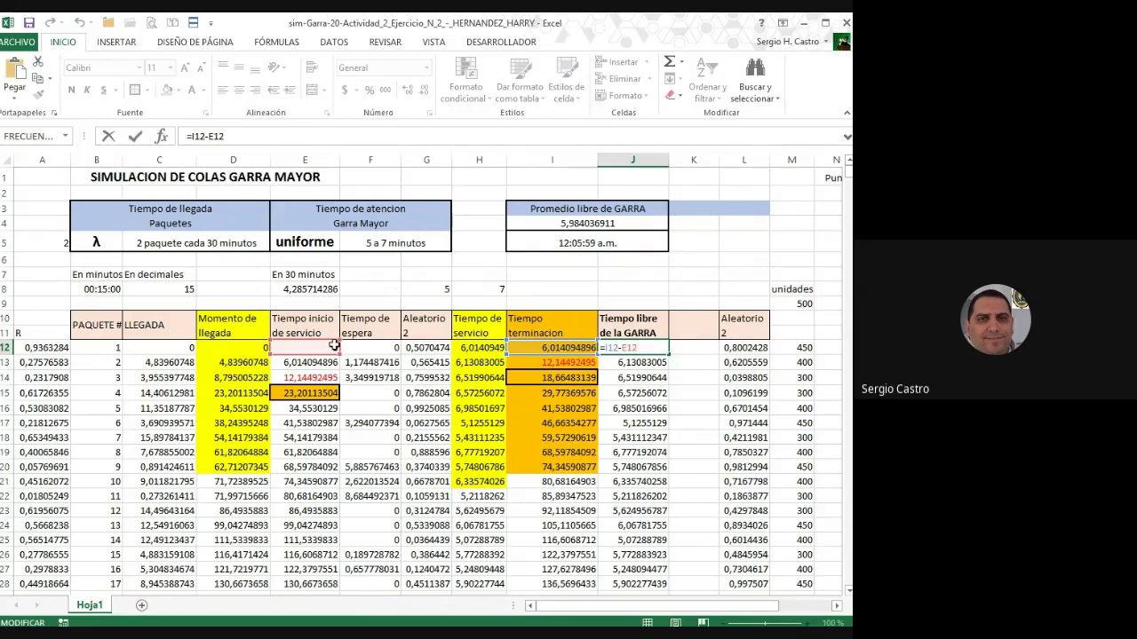
key("Escape")
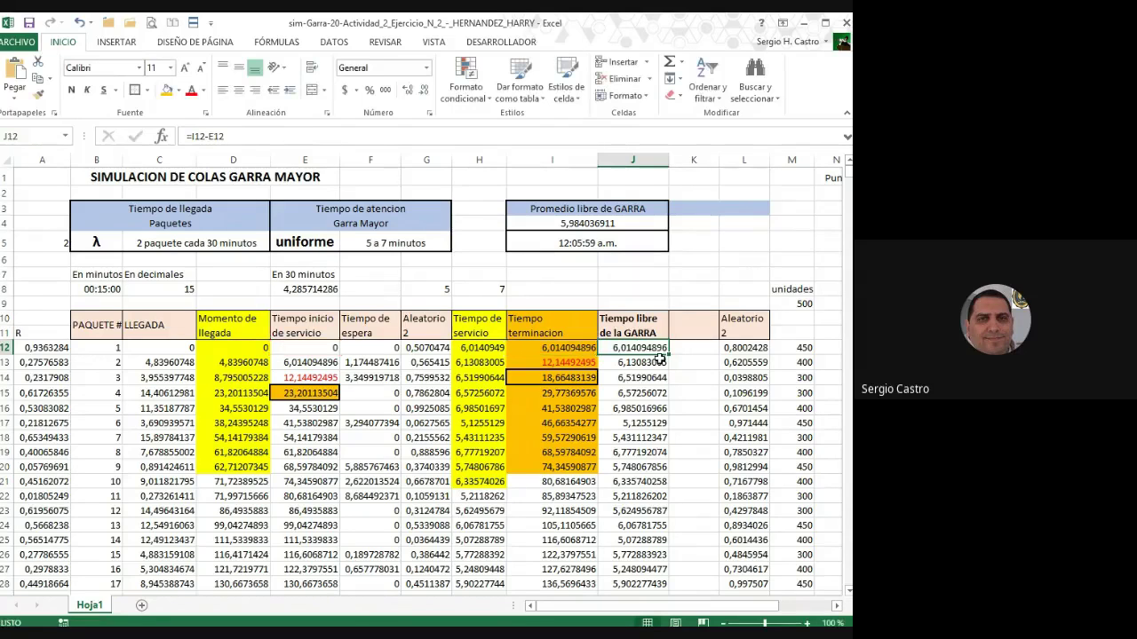
key("F2")
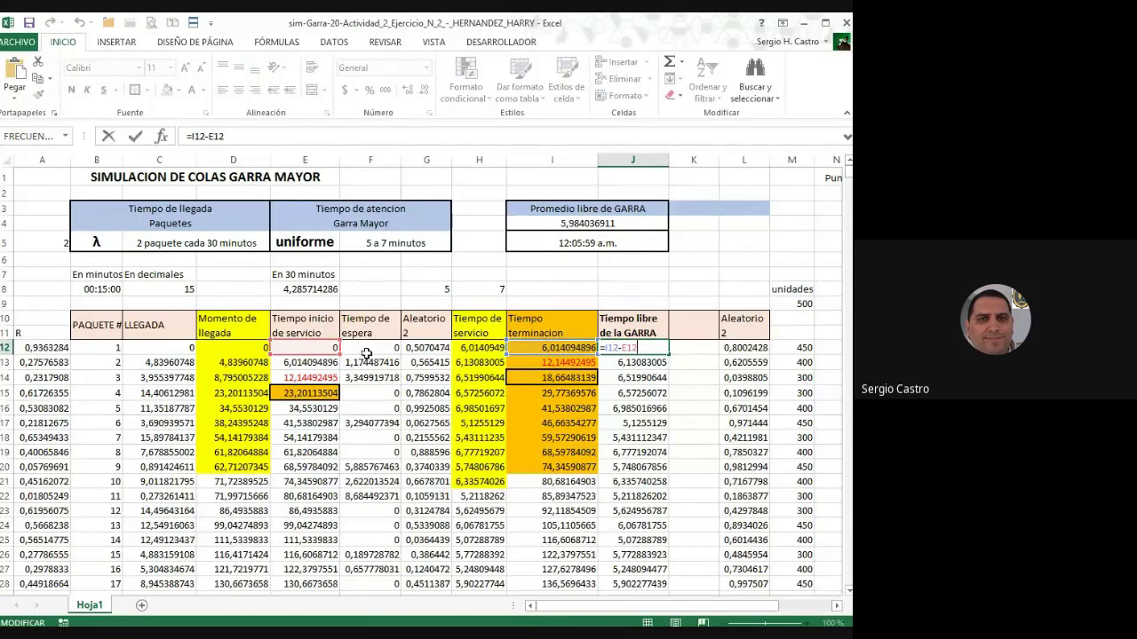
left_click(478, 350)
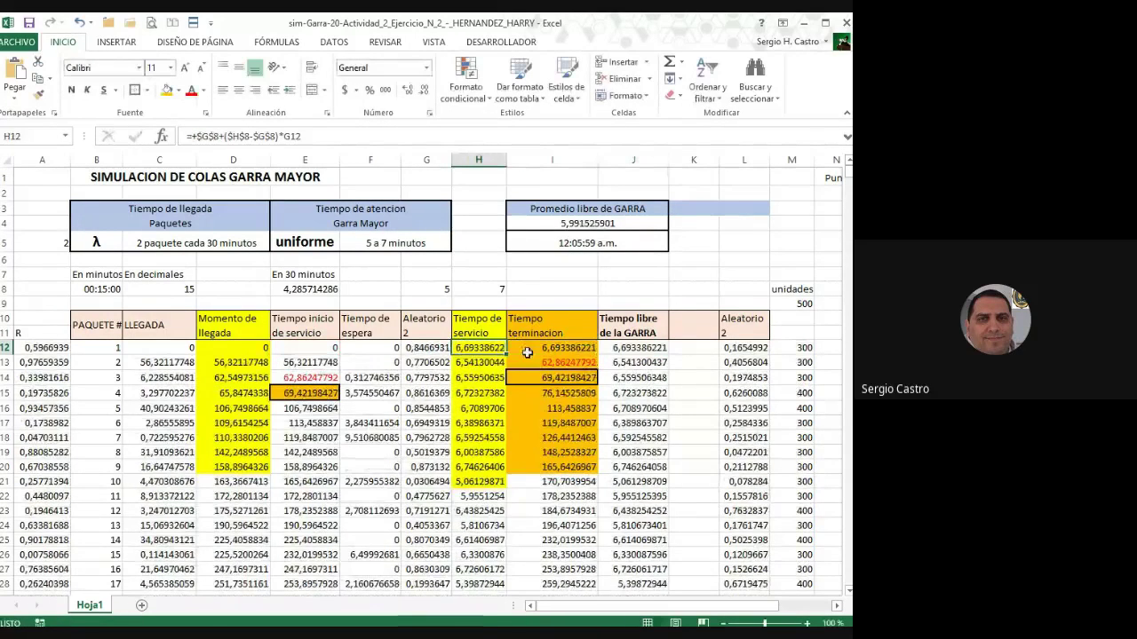
Review the references of the Tiempo libre de la GARRA formula in J12, and clear the column's cells J12 to J28
left_click(641, 348)
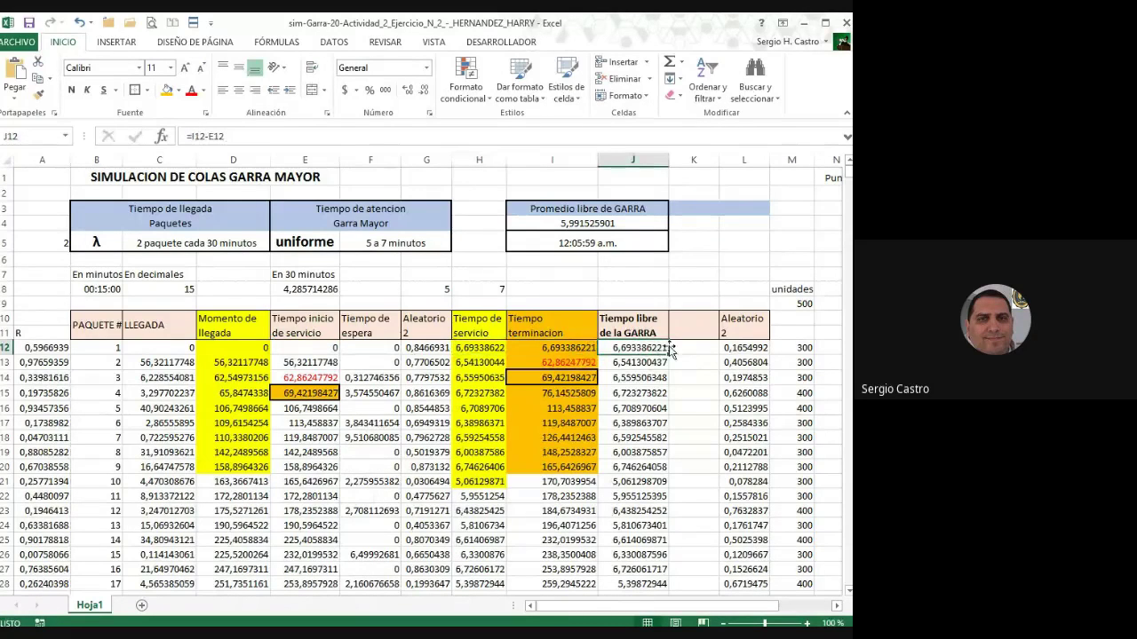
key("F2")
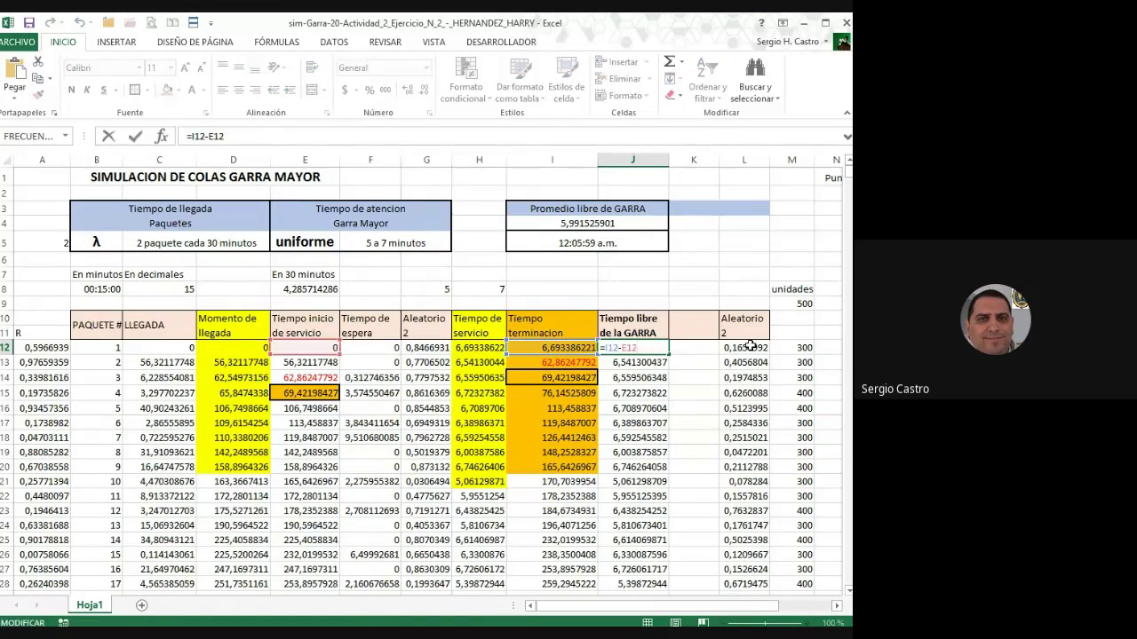
key("Escape")
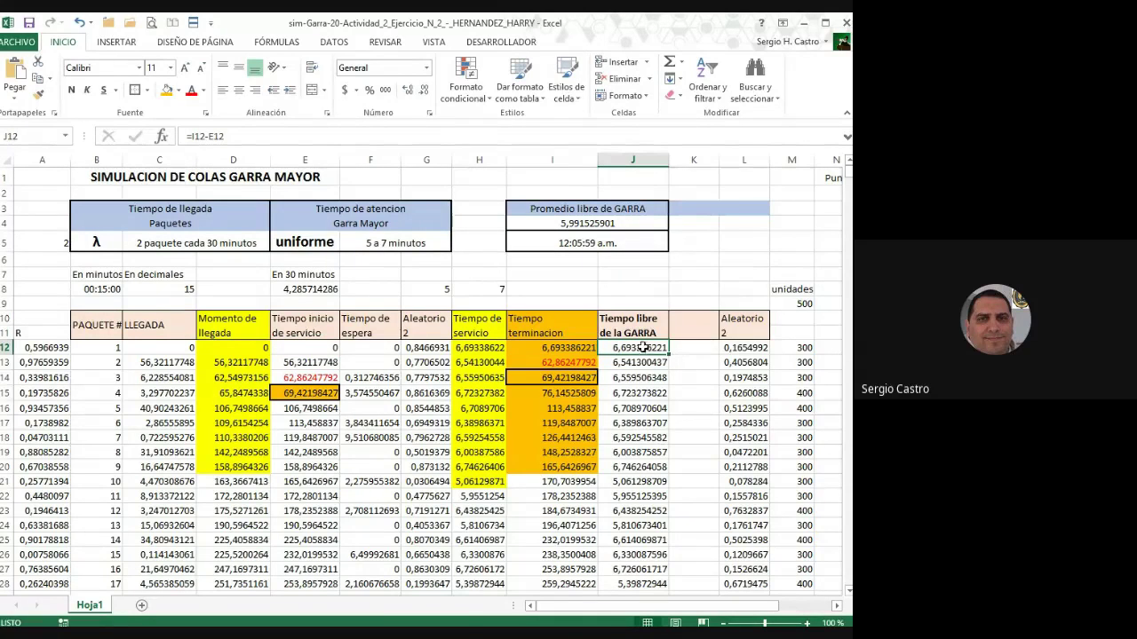
left_click_drag(641, 349, 641, 581)
key("Delete")
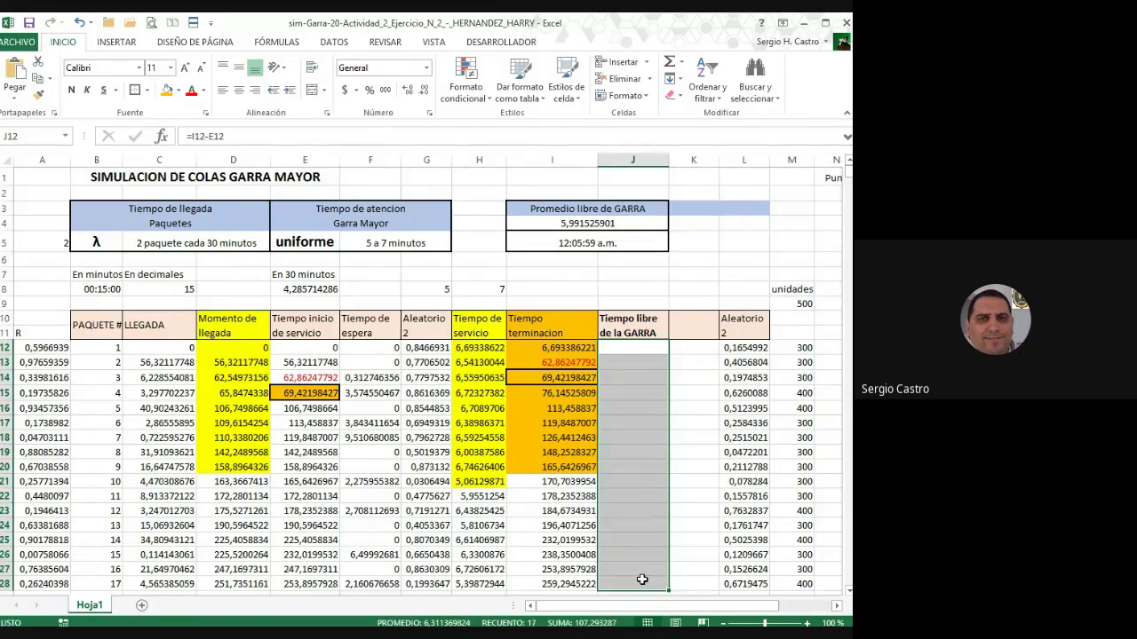
Enter the crane's free time formula +E14-I13 in J13 and copy it down the column through J28
left_click(629, 350)
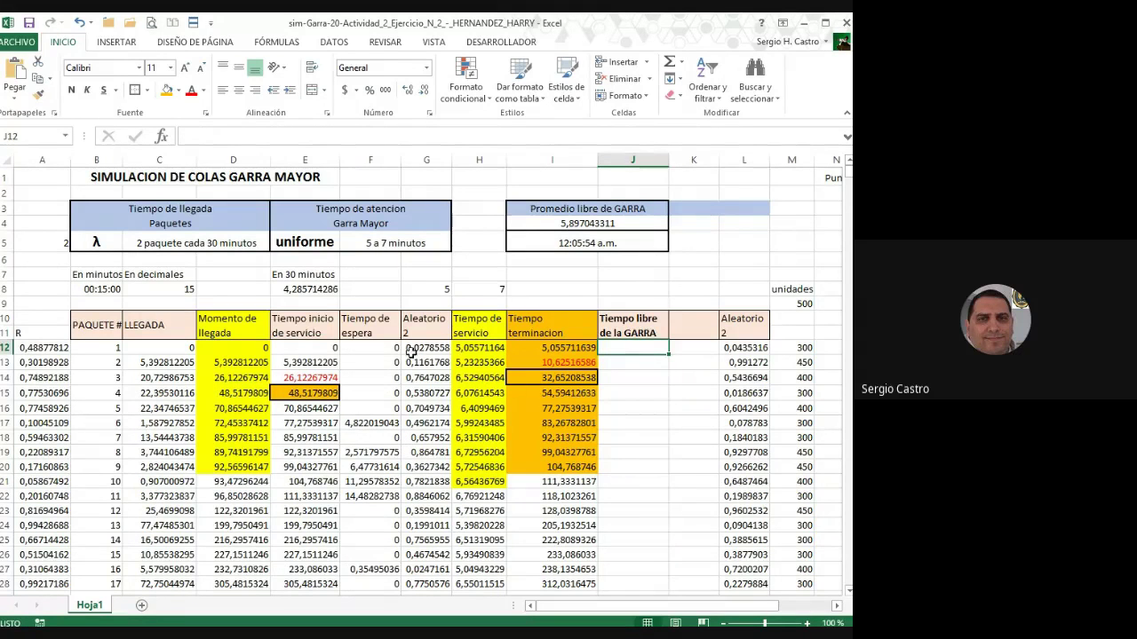
left_click(642, 361)
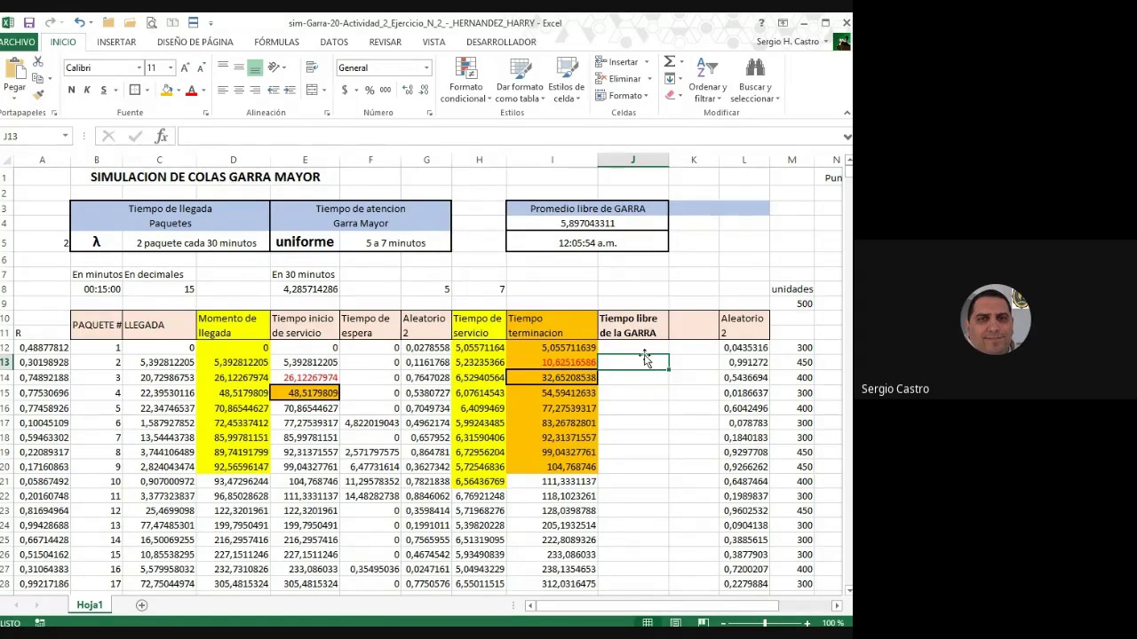
type("+")
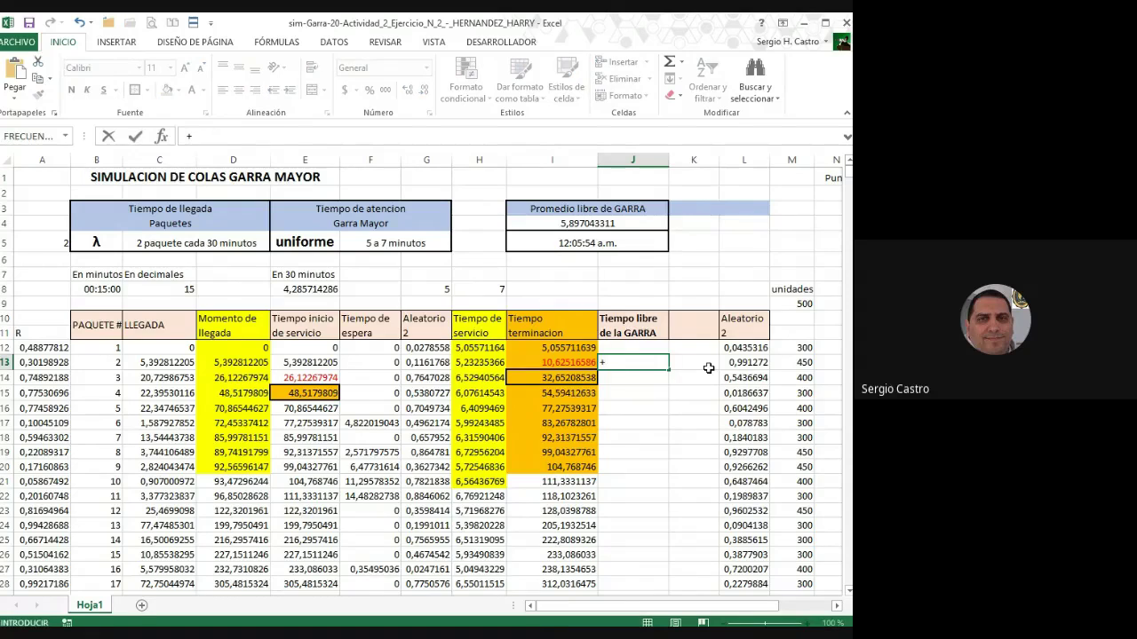
key("Left")
key("Left")
key("Left")
key("Left")
key("Left")
key("Down")
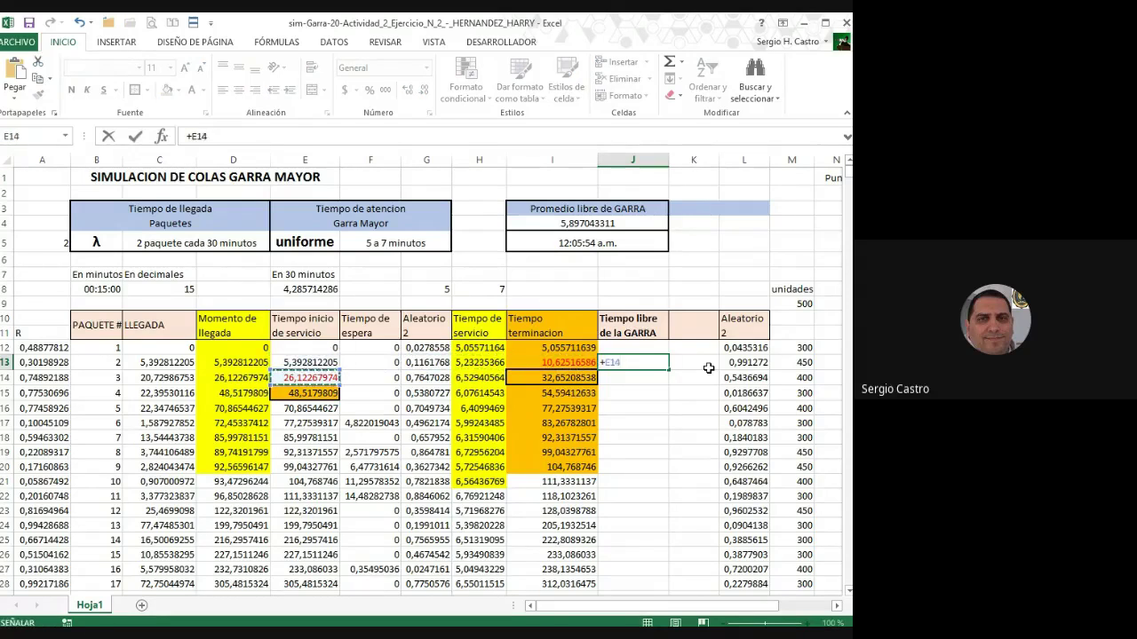
type("-")
key("Left")
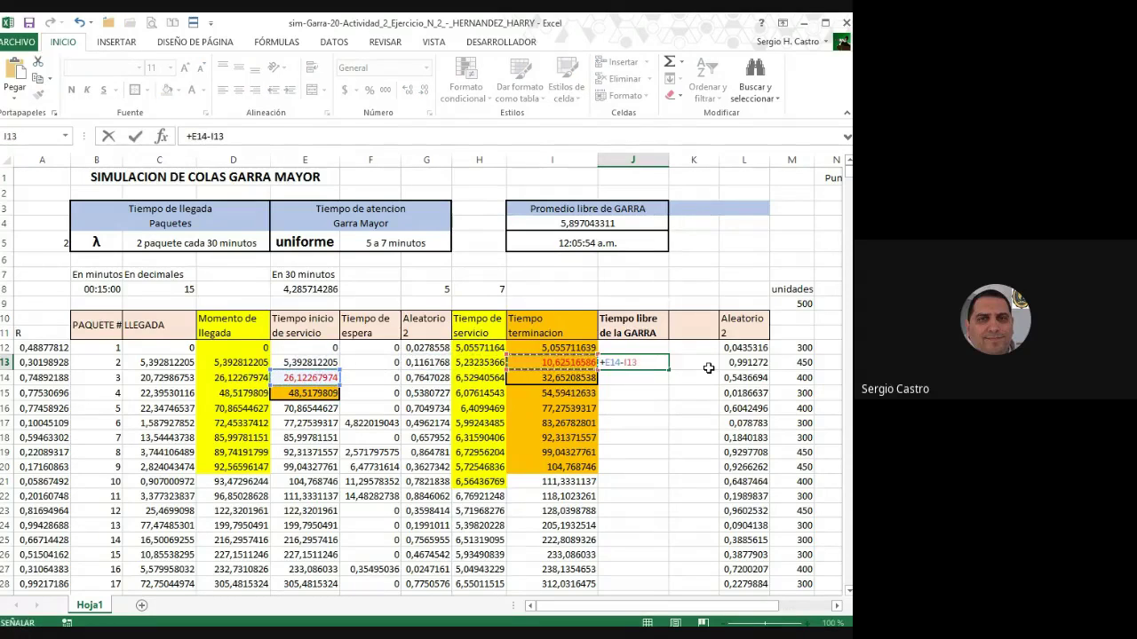
key("ctrl+Return")
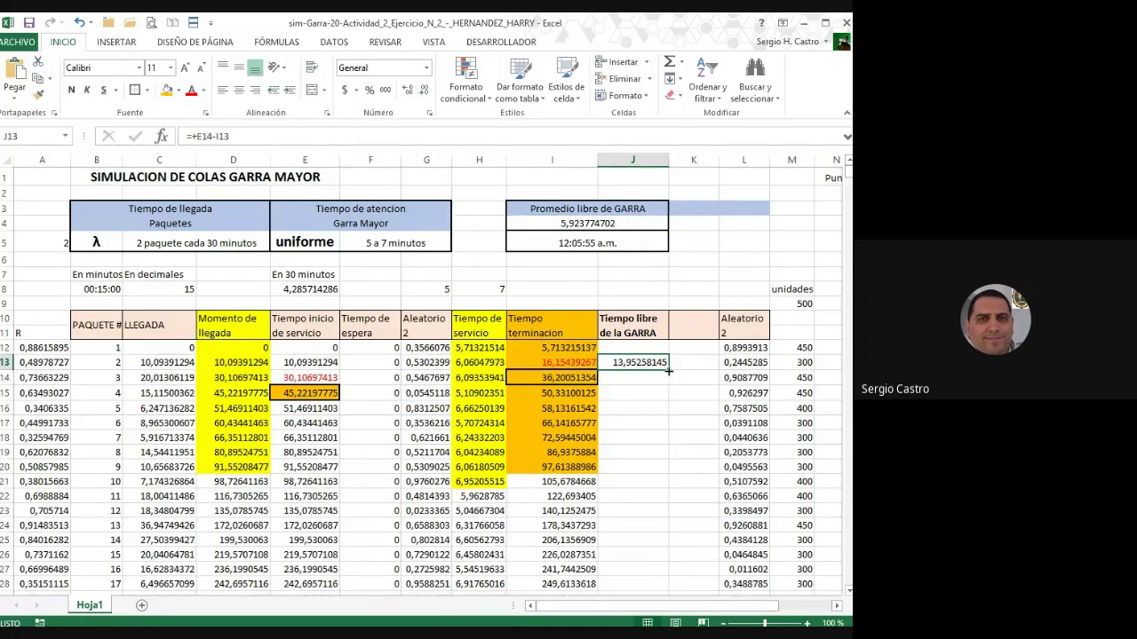
double_click(668, 369)
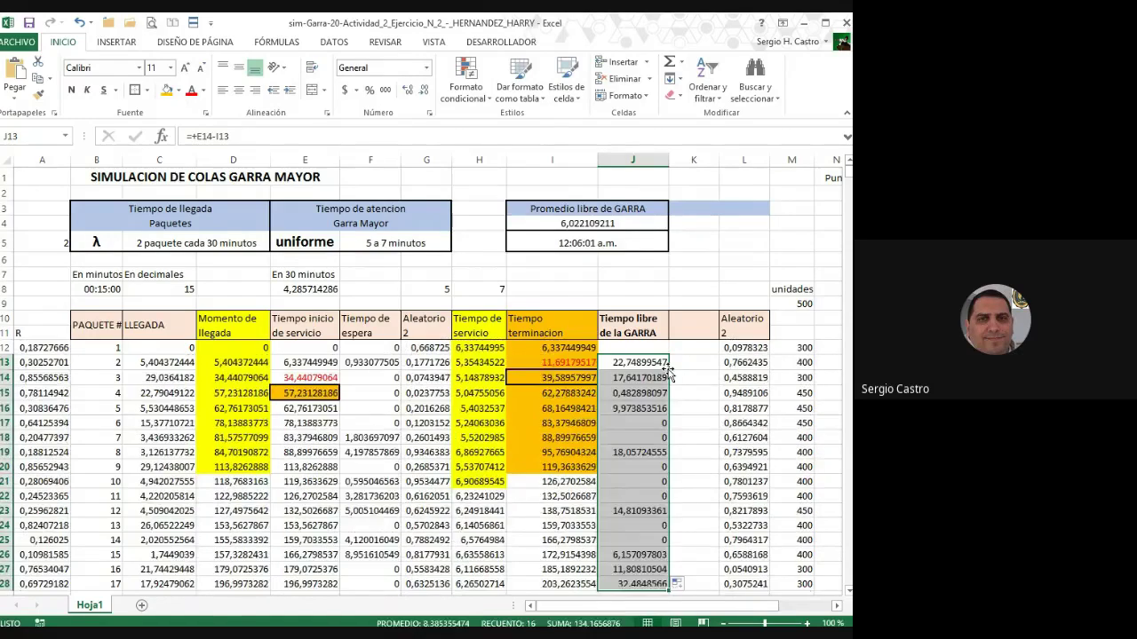
Check the free time in J17 against the termination I17, the next package's arrival D18 and its service start E18
left_click(628, 426)
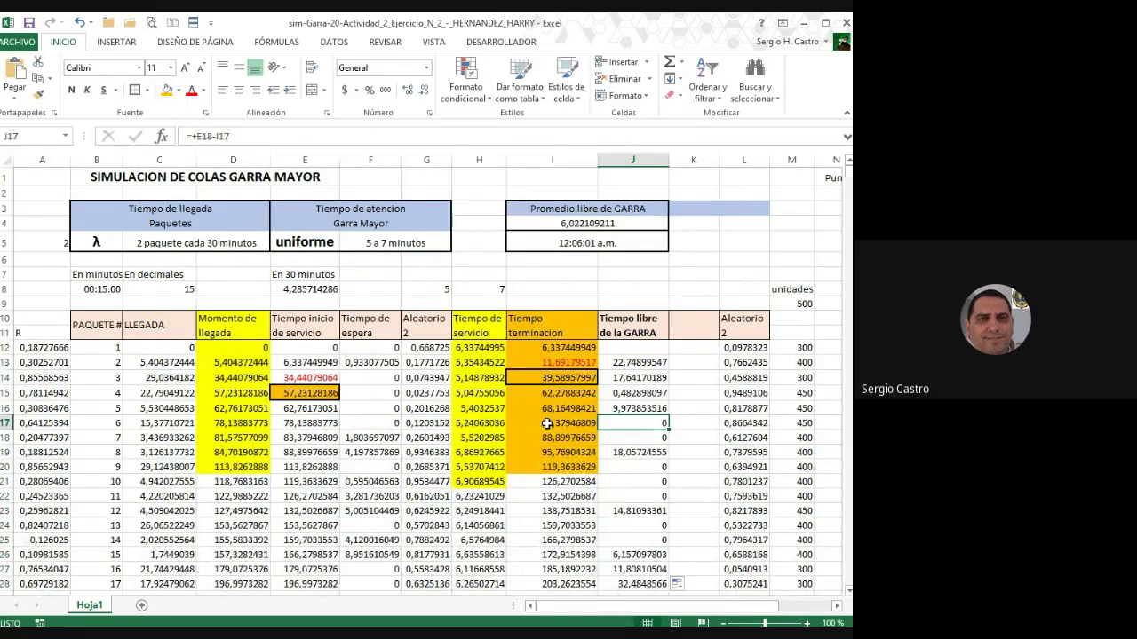
left_click(548, 423)
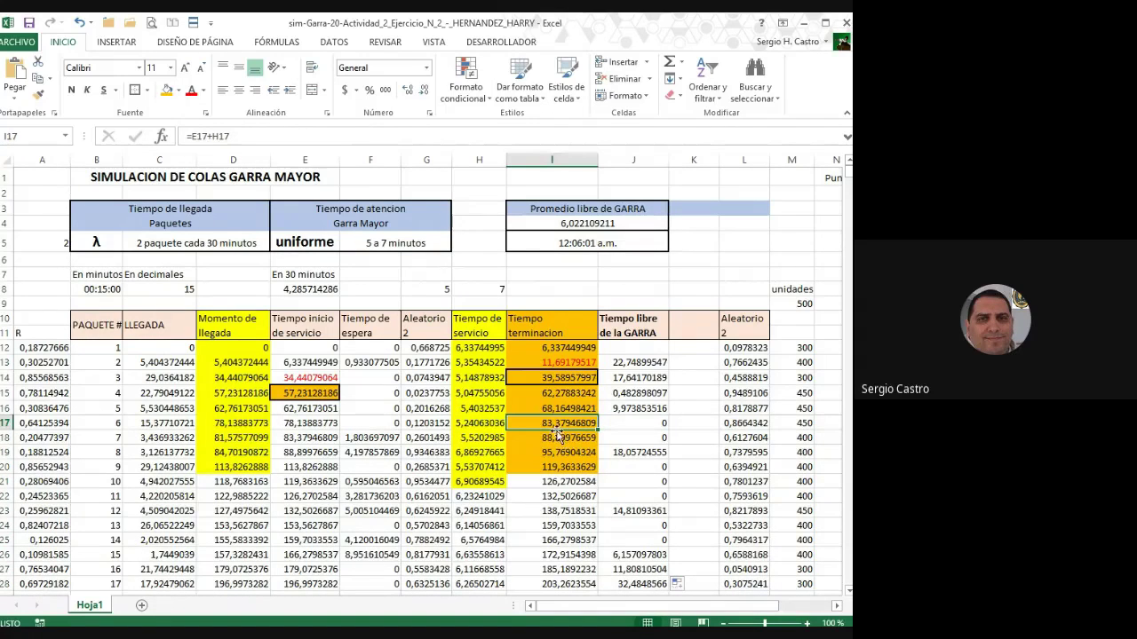
left_click(221, 438)
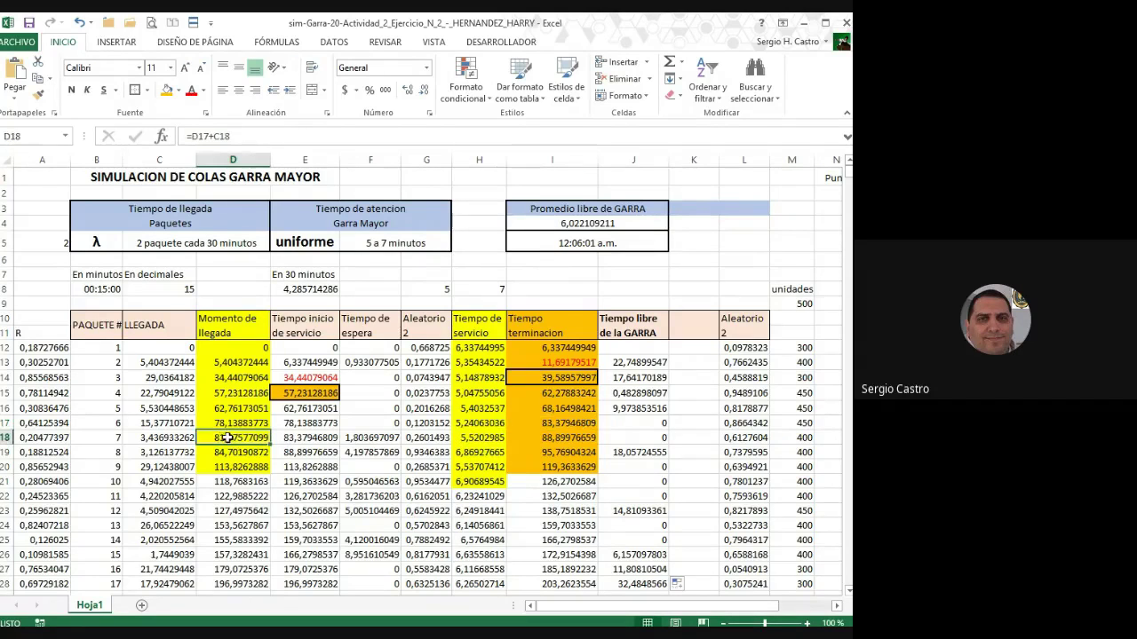
left_click(302, 438)
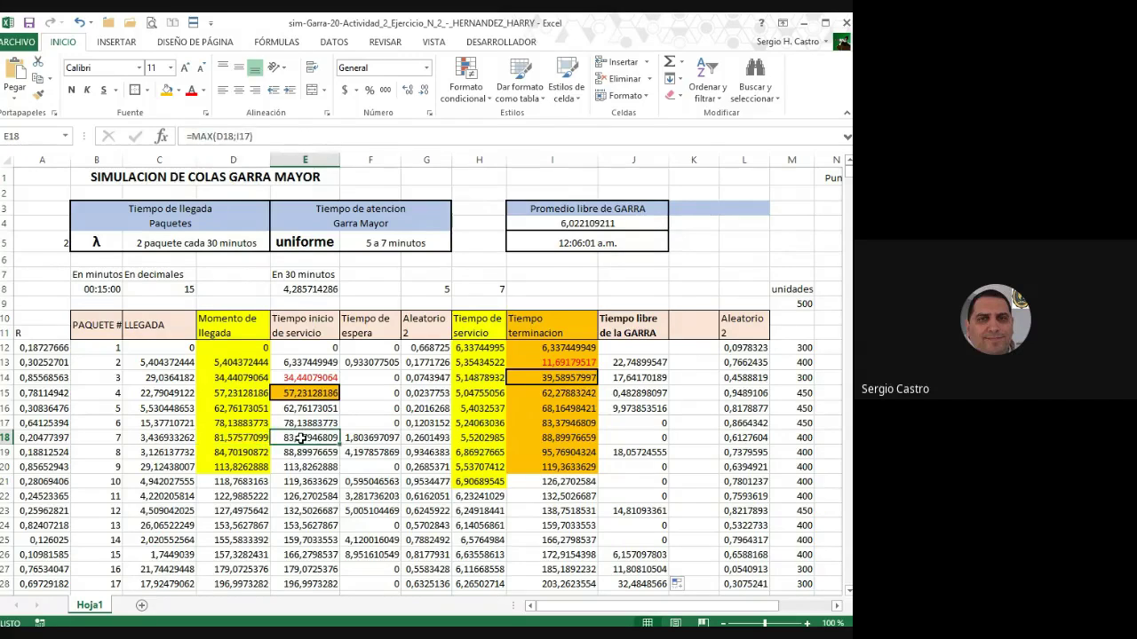
Check the free time in J16 against the termination I16, the next package's arrival D17 and its service start E17
left_click(634, 409)
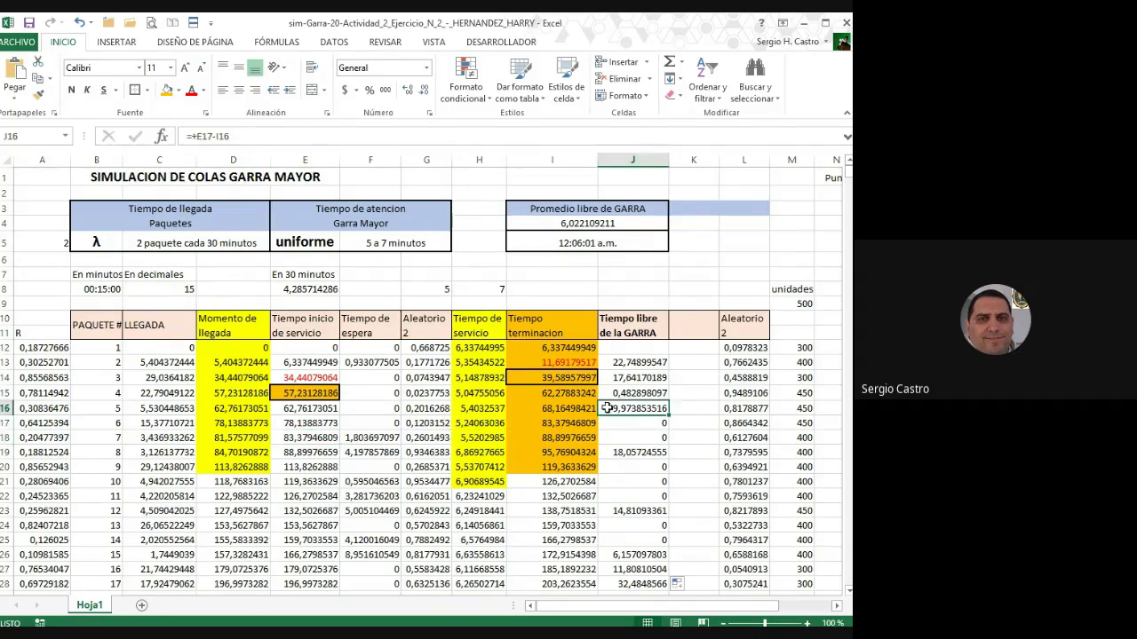
left_click(554, 409)
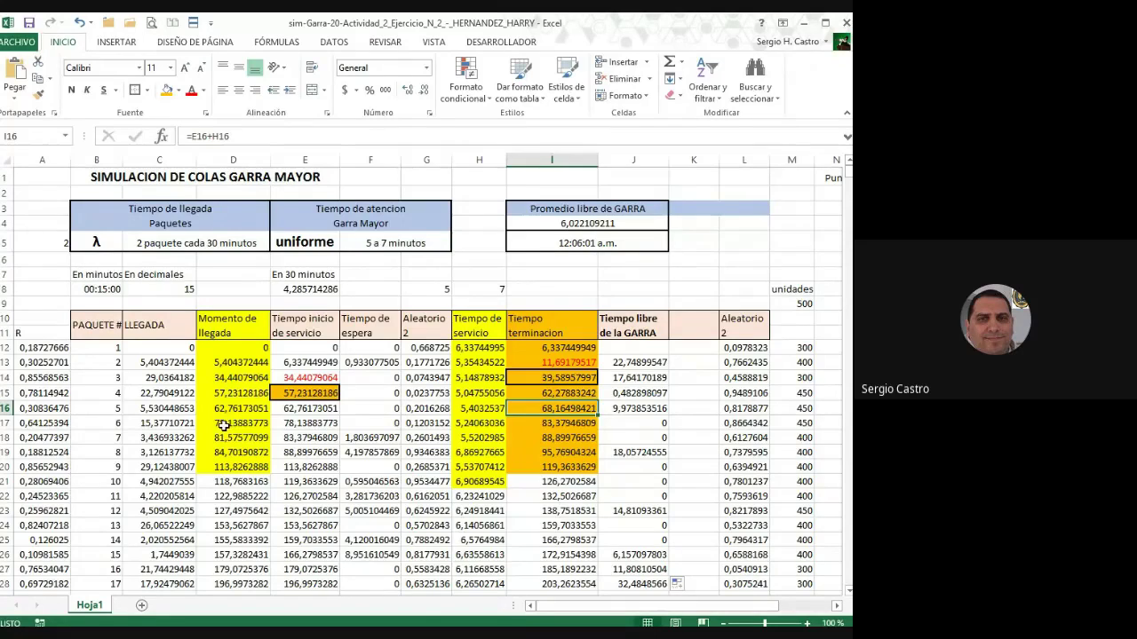
left_click(231, 425)
left_click(300, 421)
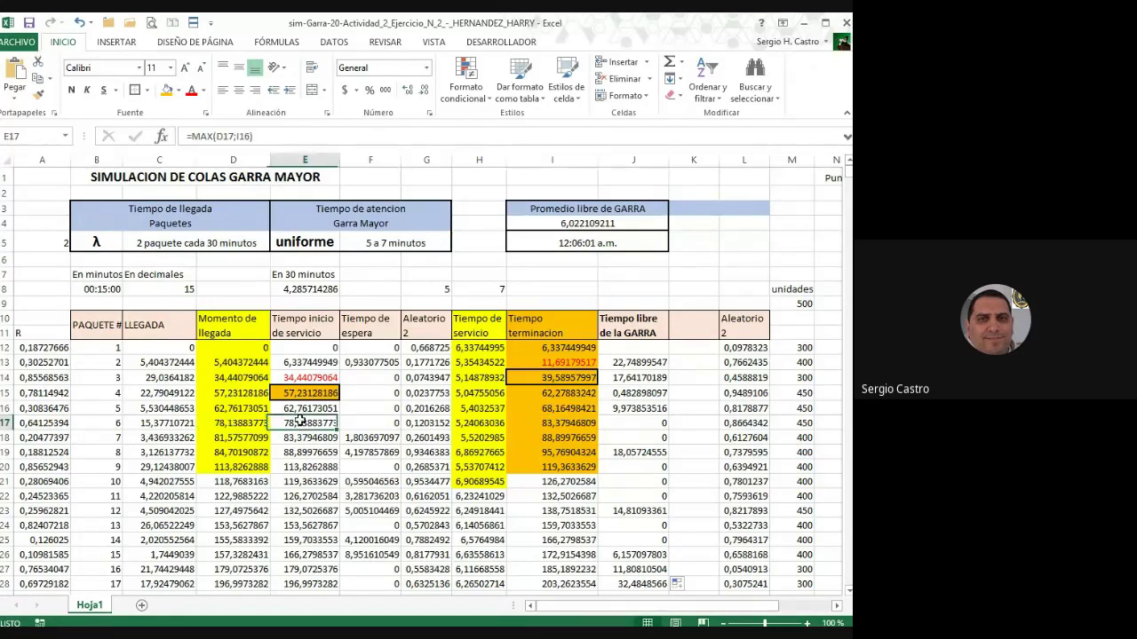
left_click(624, 408)
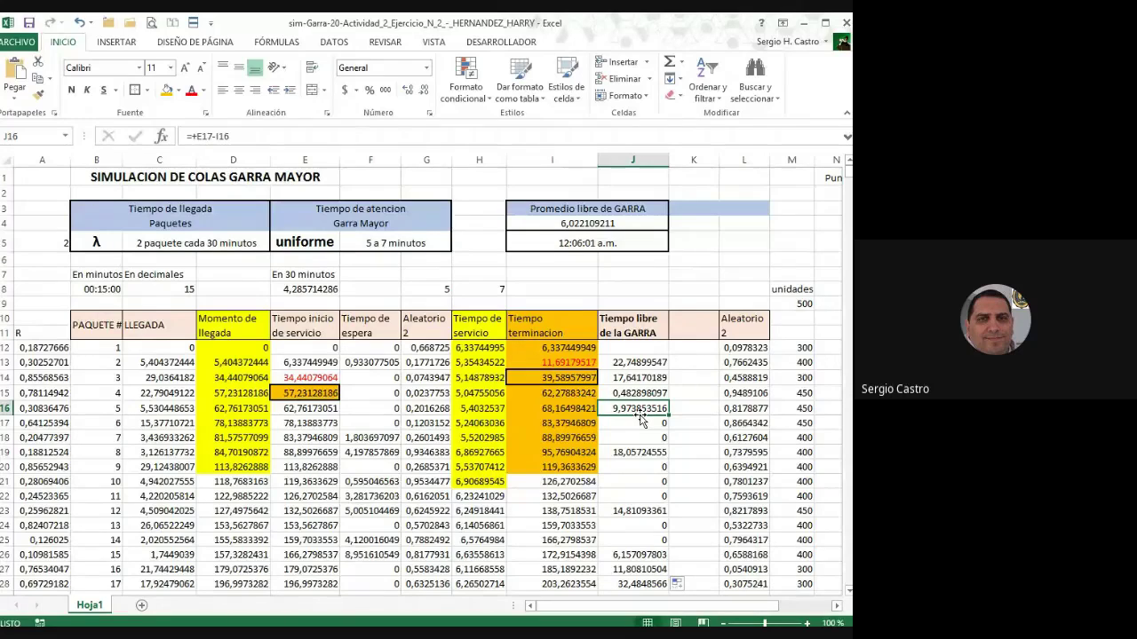
Examine the second package's waiting time formula in F13 with its references, its random number in G13 and its service start formula in E13
left_click(371, 362)
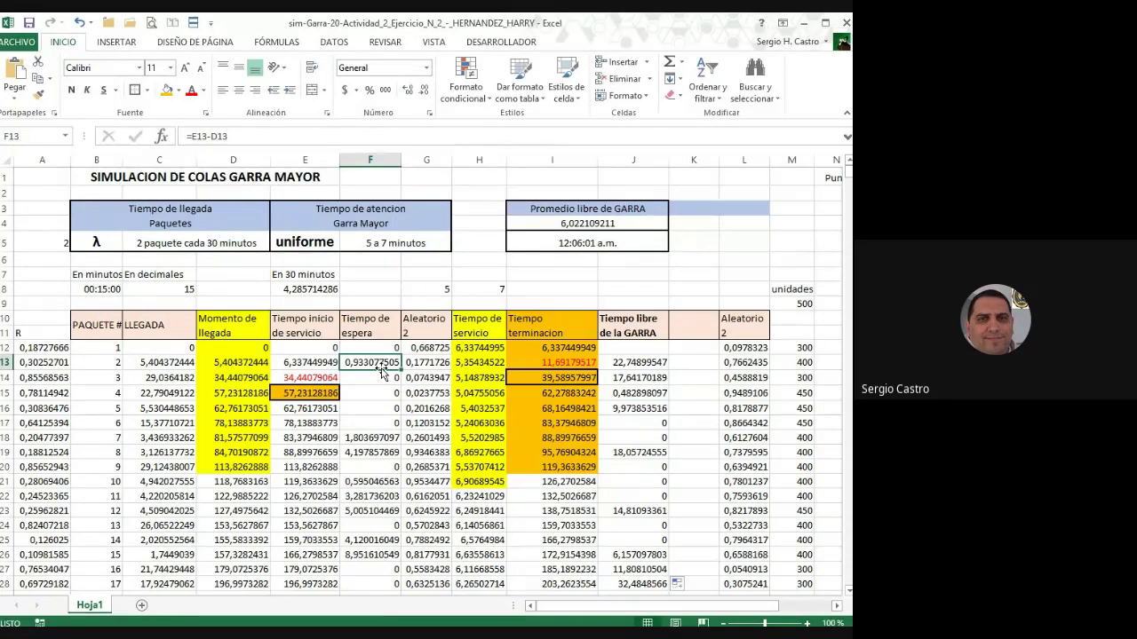
double_click(381, 366)
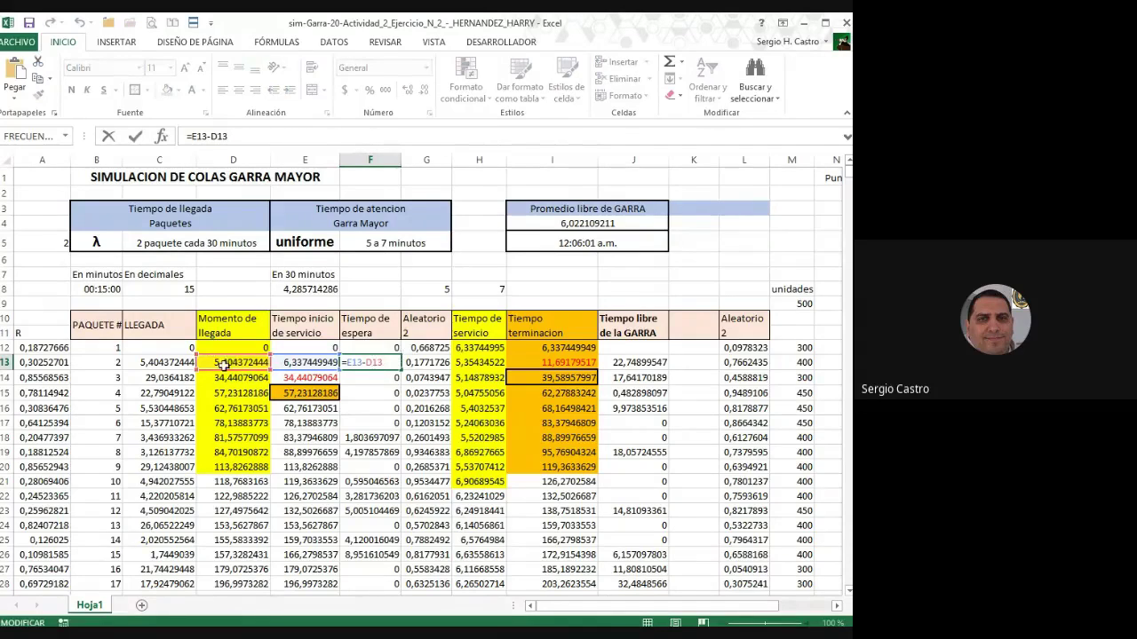
left_click(391, 362)
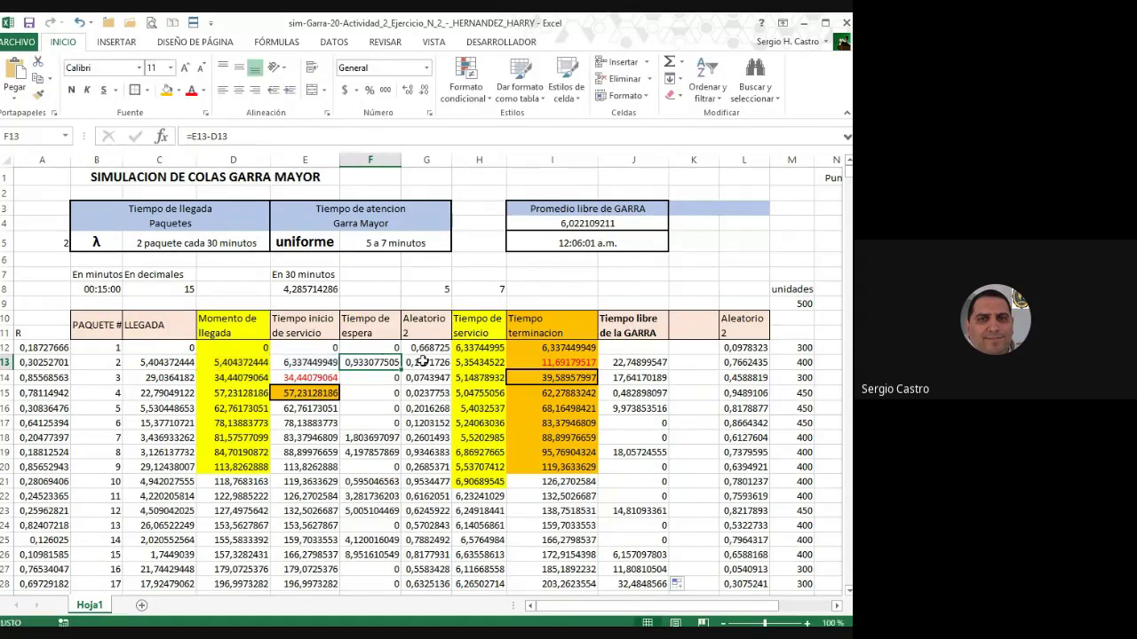
left_click(423, 361)
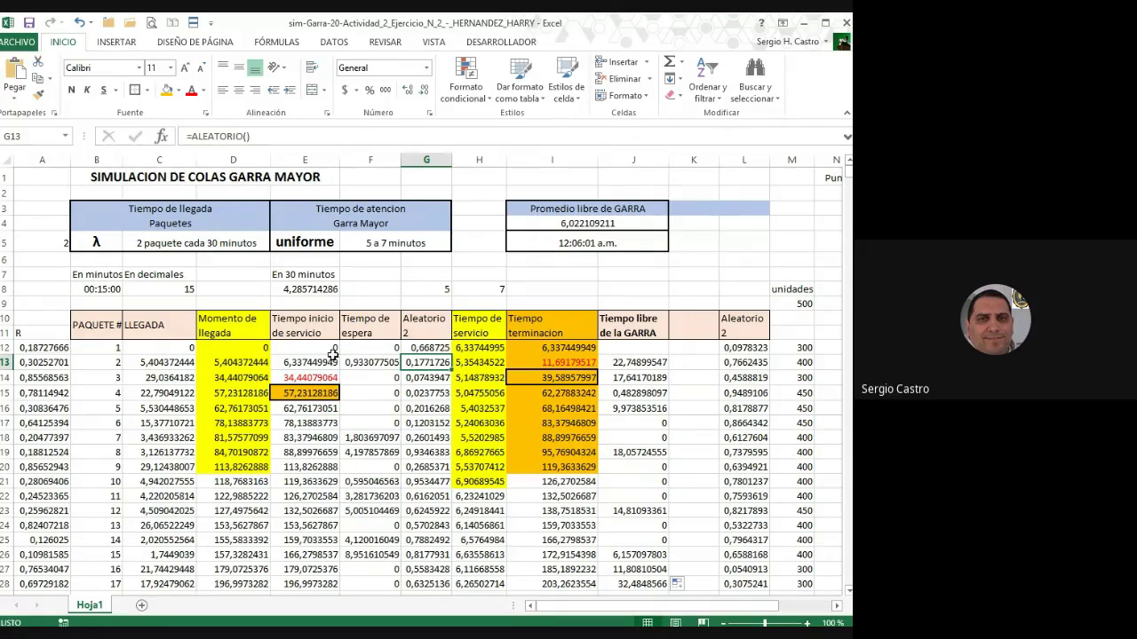
left_click(306, 361)
double_click(306, 361)
key("Escape")
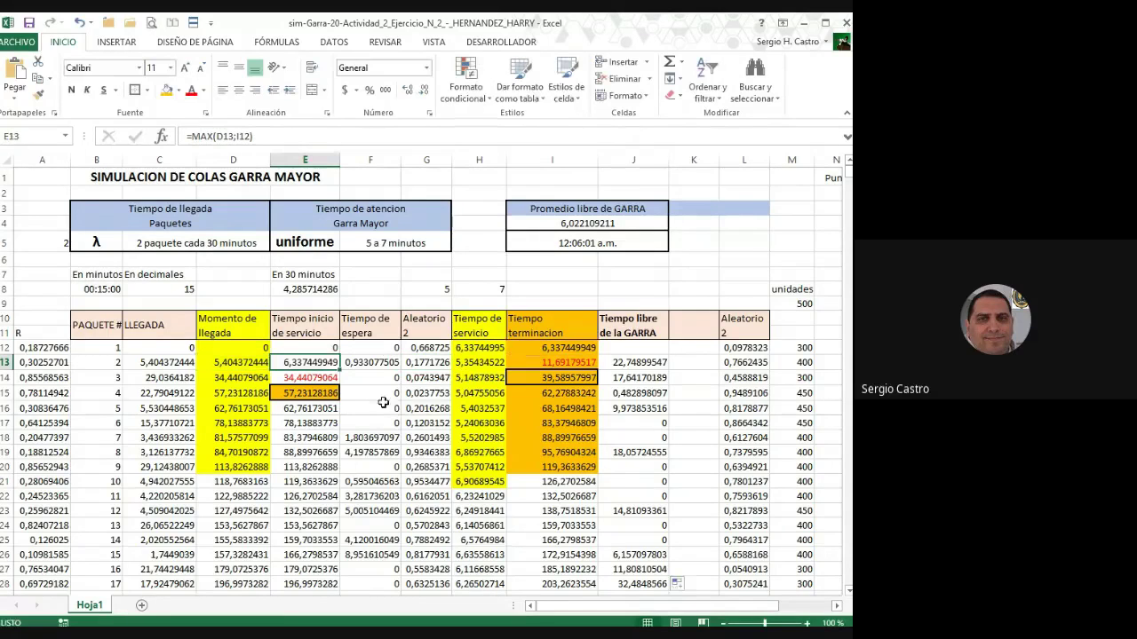
Recheck the random number formula in G13 and the cells referenced by the waiting time formula in F13
left_click(380, 363)
left_click(415, 362)
double_click(416, 362)
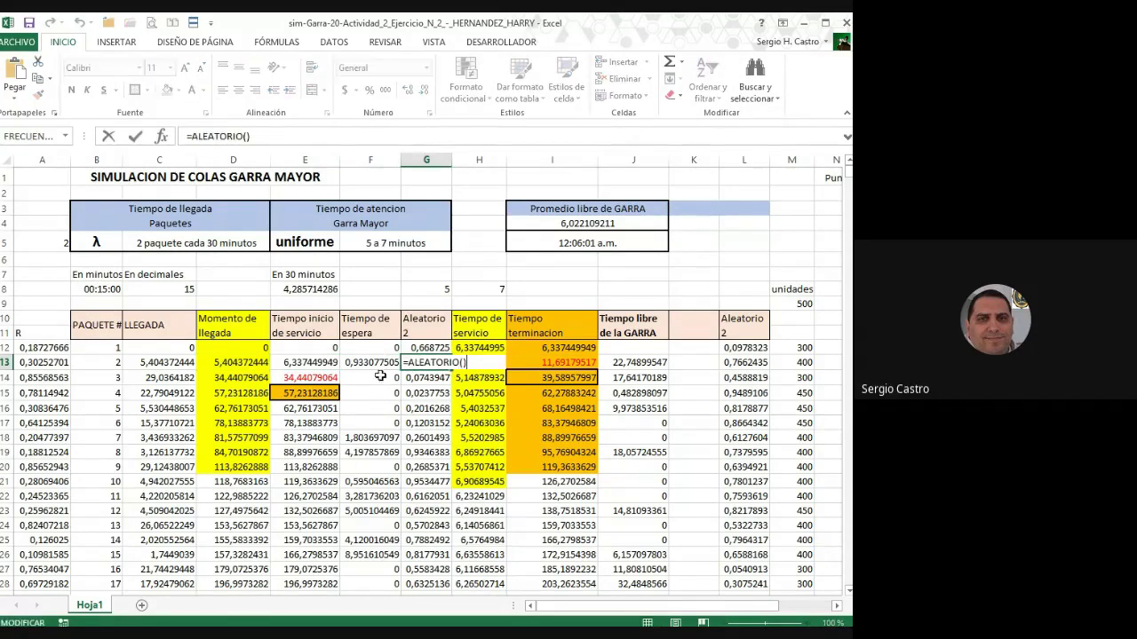
key("Escape")
left_click(370, 362)
double_click(369, 362)
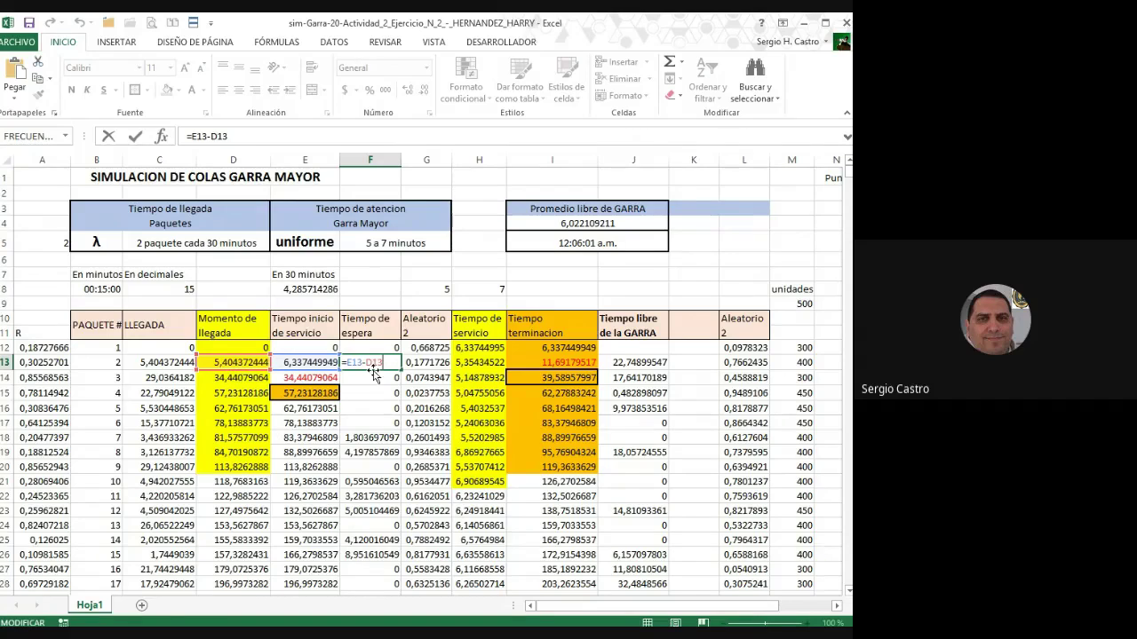
key("Escape")
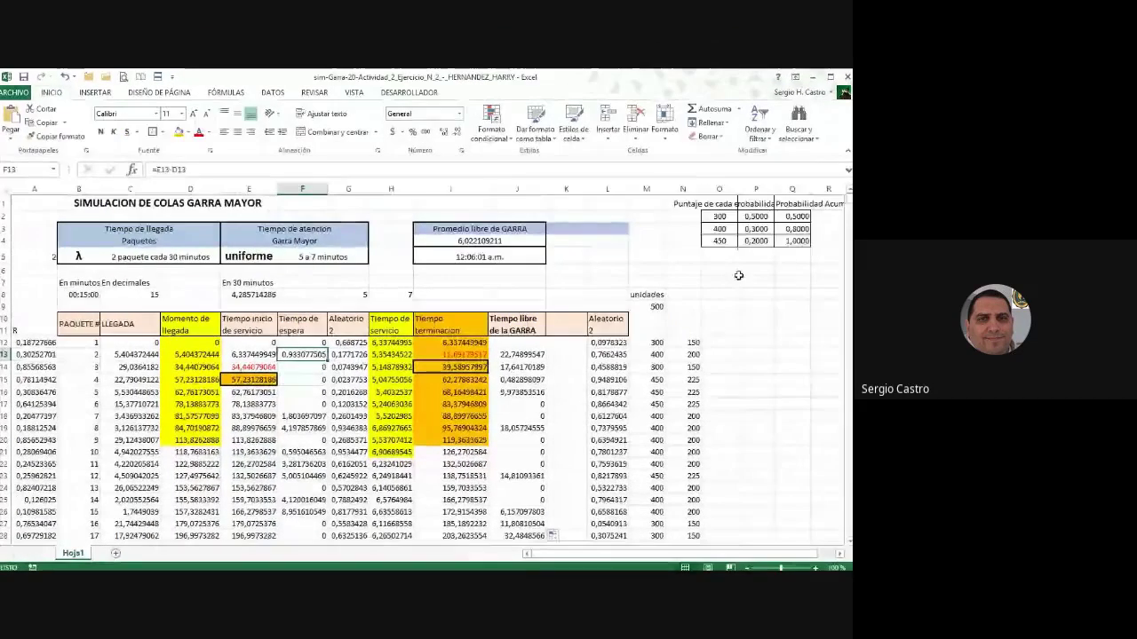
Examine the probability table in O2:Q4 and the references of the weight formula in N12
left_click_drag(720, 216, 787, 245)
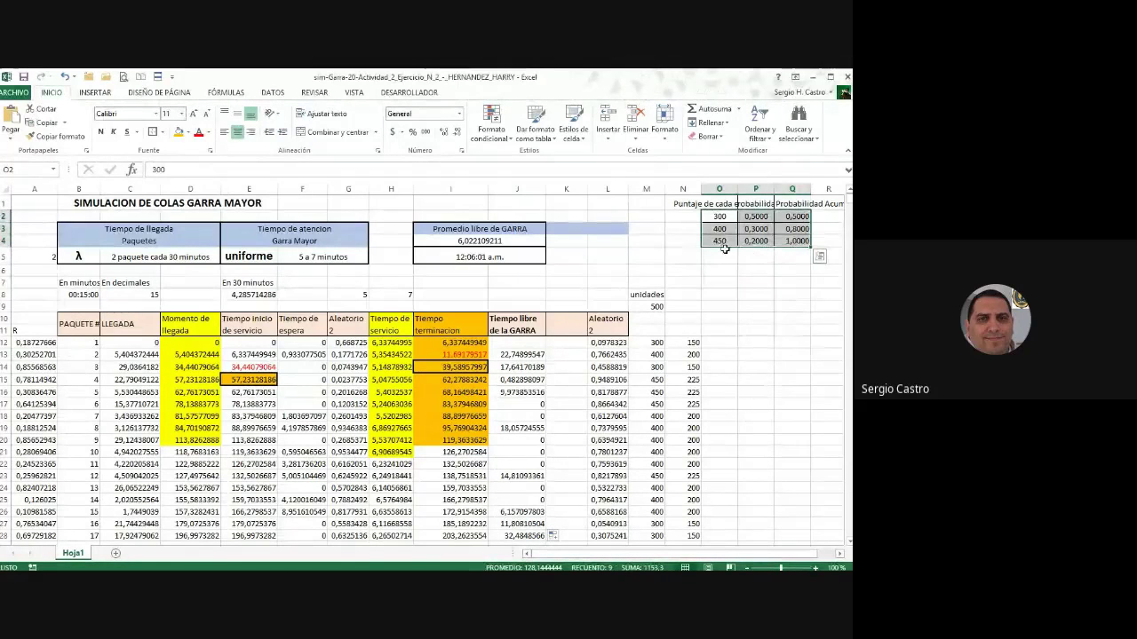
left_click(692, 343)
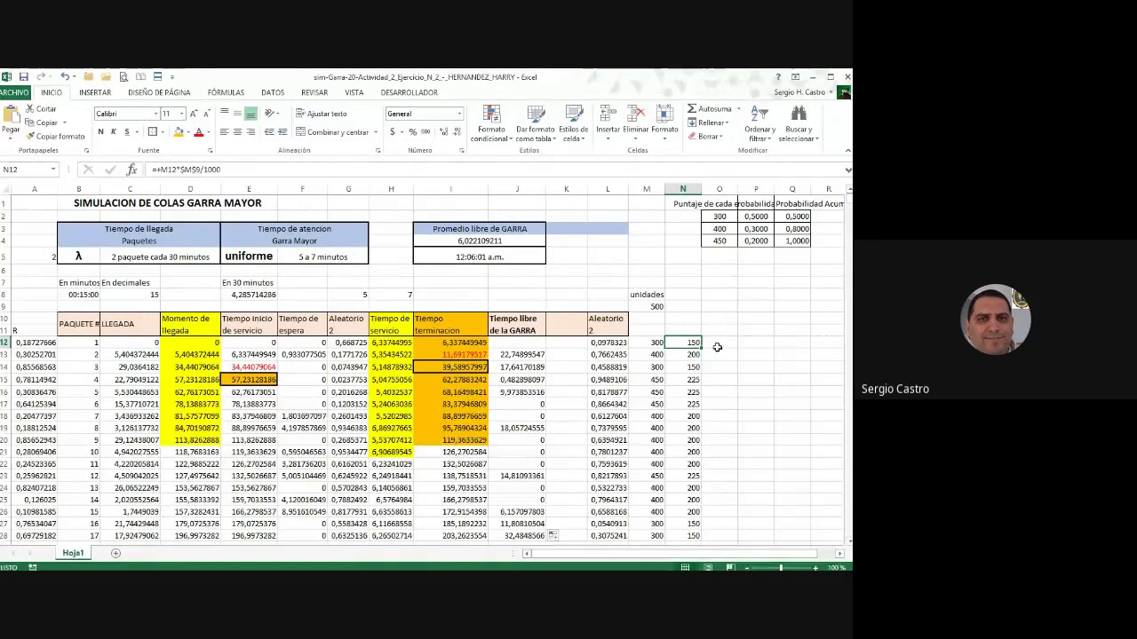
left_click(718, 343)
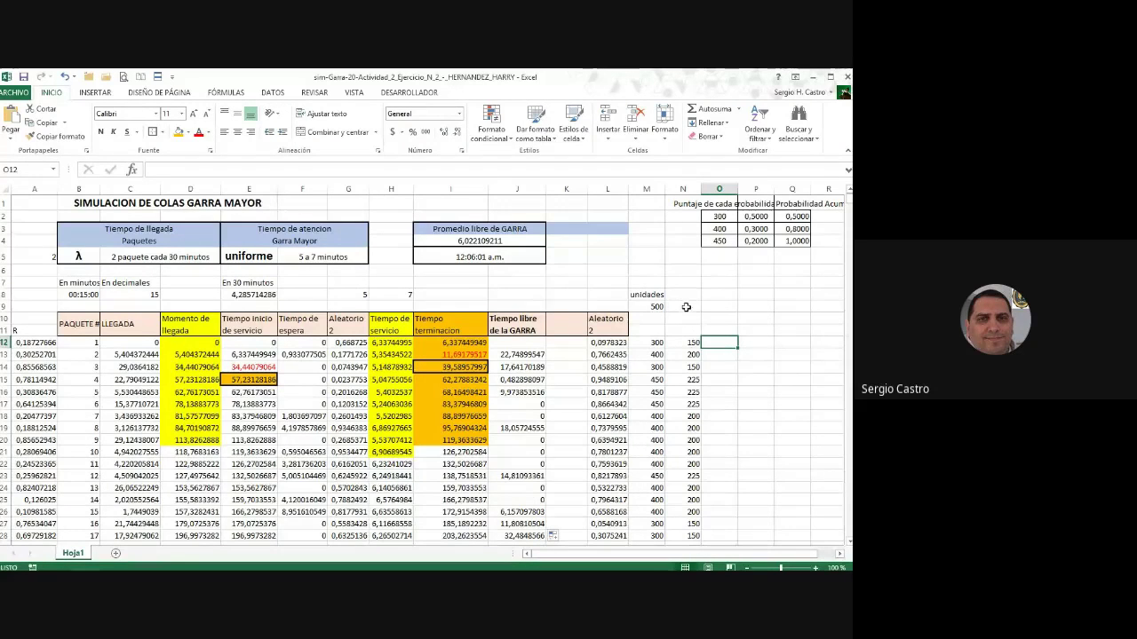
left_click(696, 342)
double_click(696, 342)
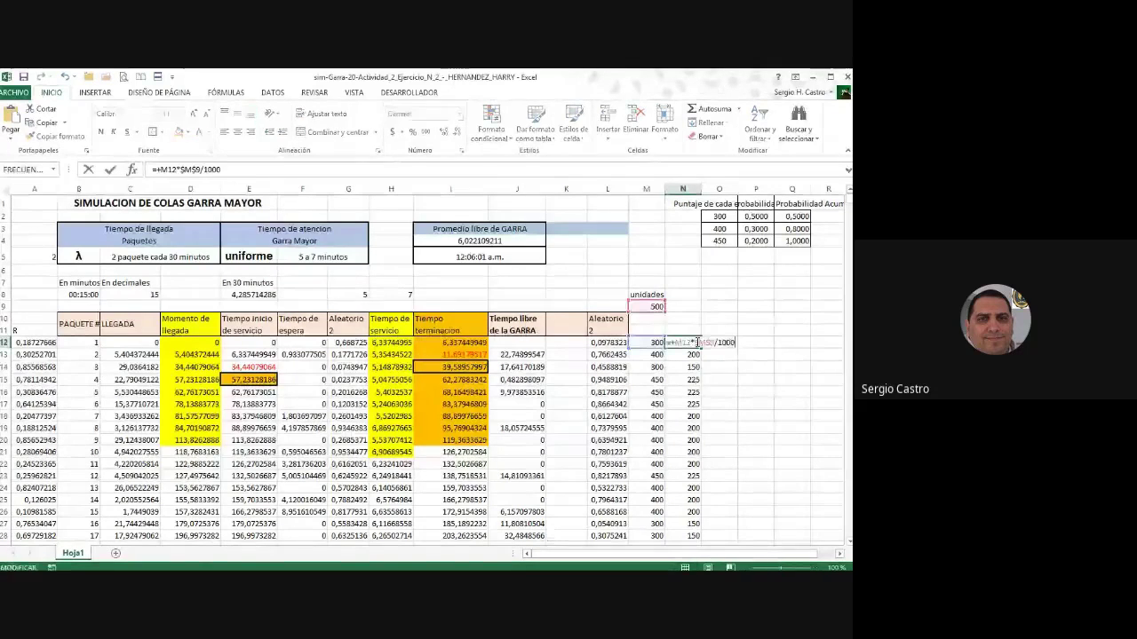
key("Escape")
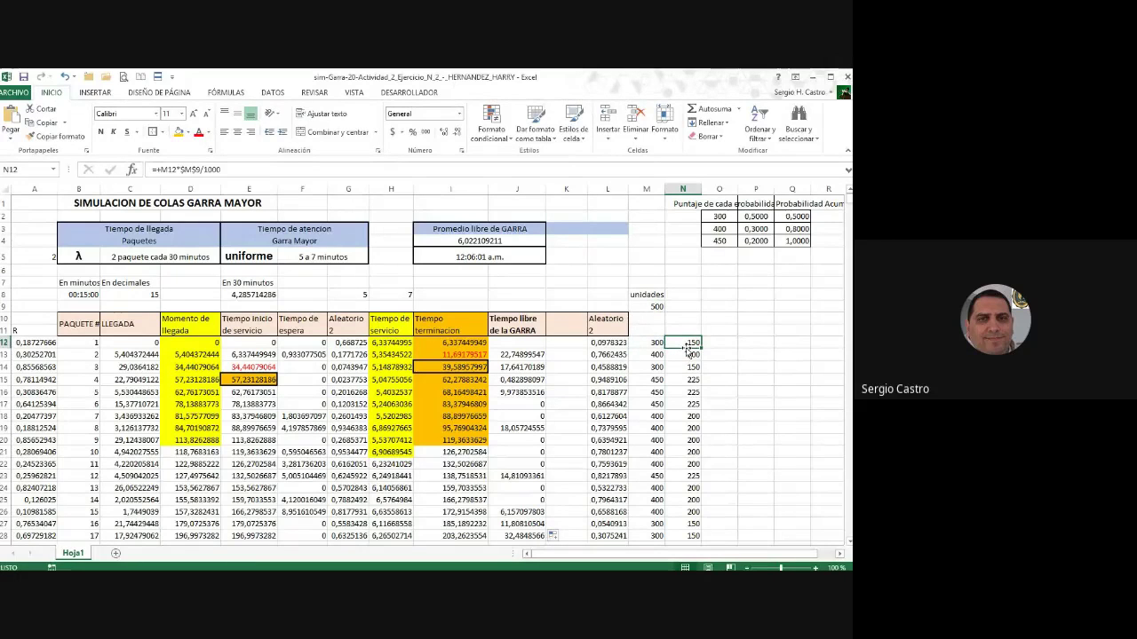
Enter the unit label Kg in N9 beside the 500 units, and select the calculated weights N12 to N17
left_click(696, 307)
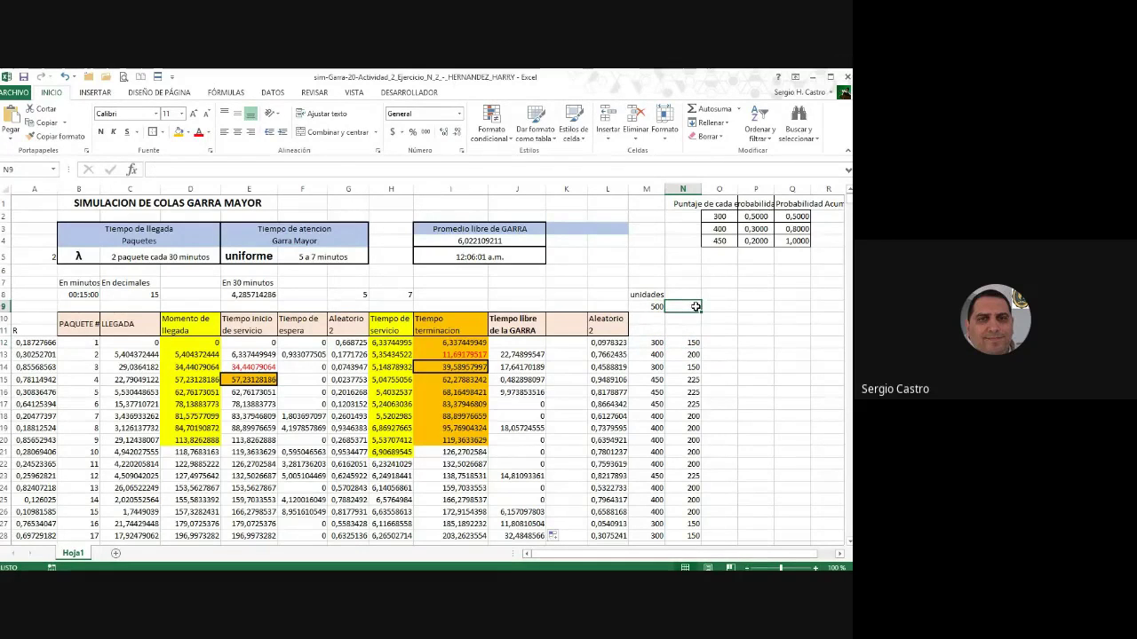
type("Kg")
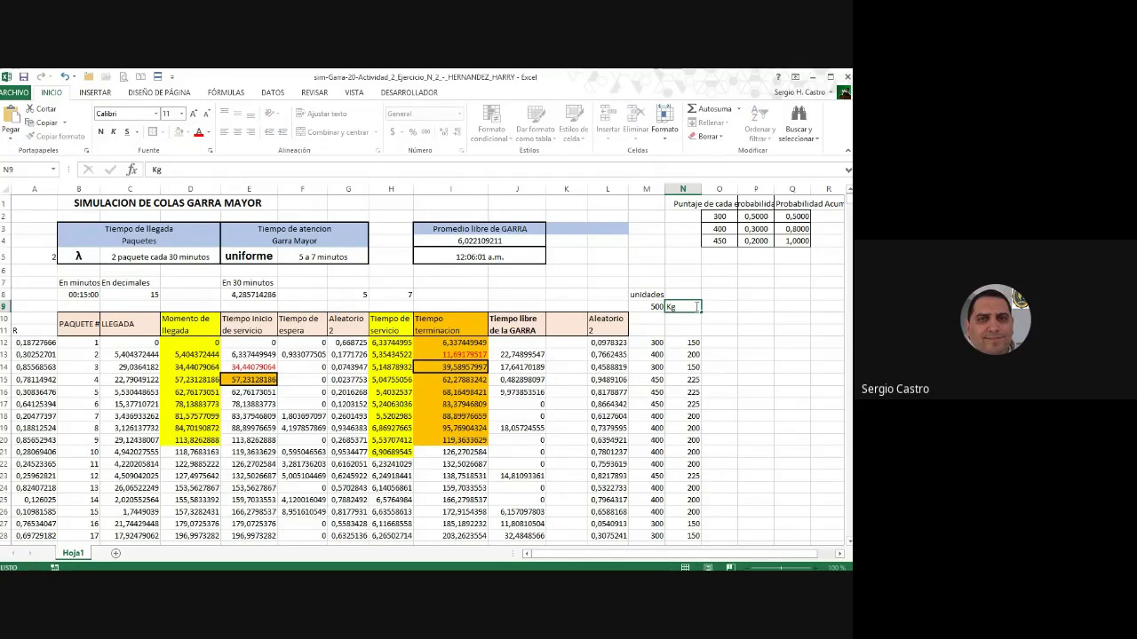
key("Return")
left_click_drag(689, 343, 696, 401)
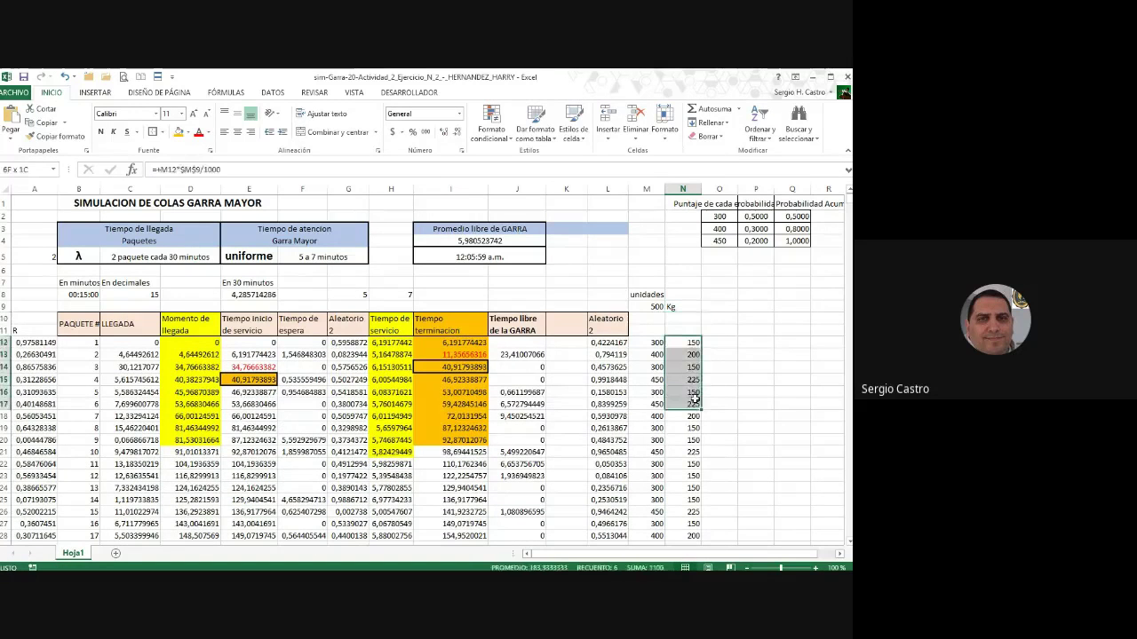
Fill the calculated weights N12 to N17 with orange and check the formulas in N12, N13 and N15
left_click(178, 132)
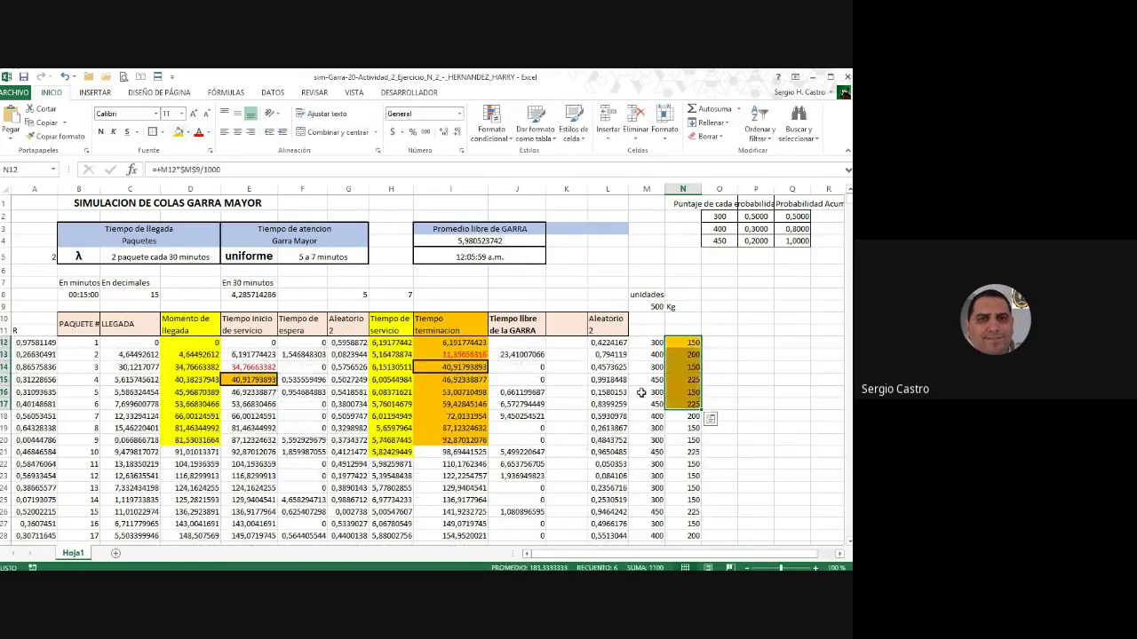
left_click(682, 343)
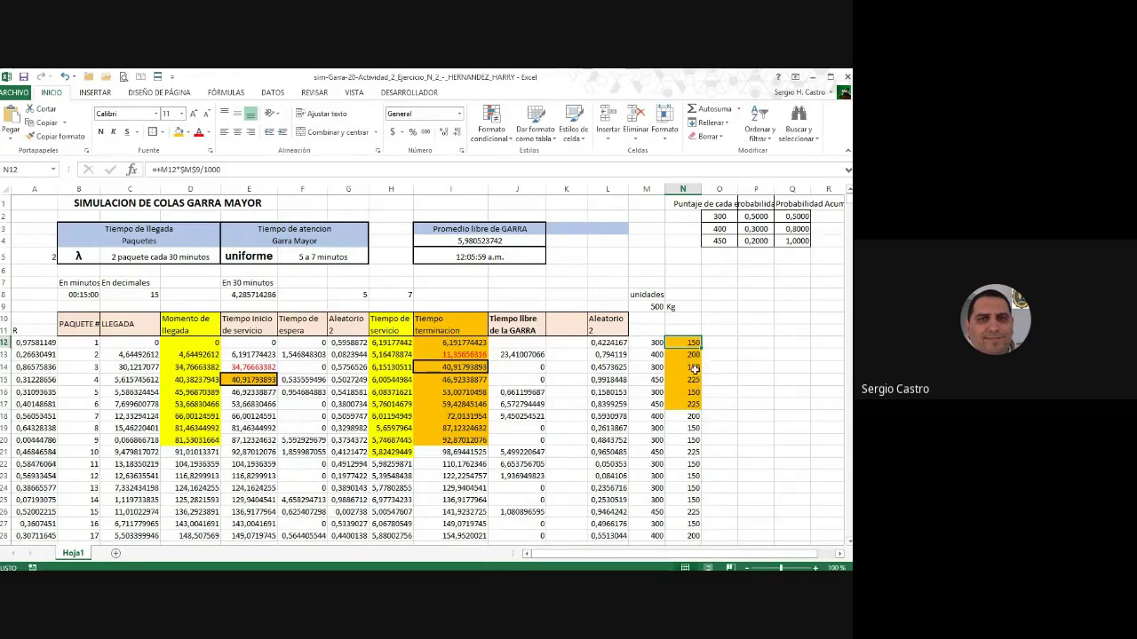
left_click(691, 353)
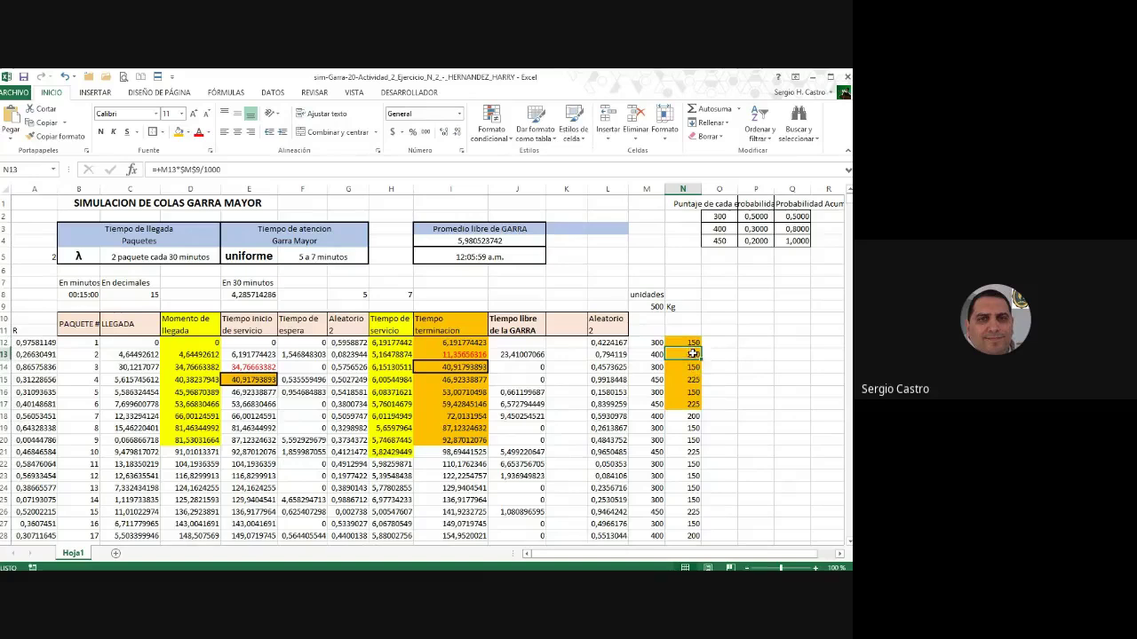
left_click(691, 377)
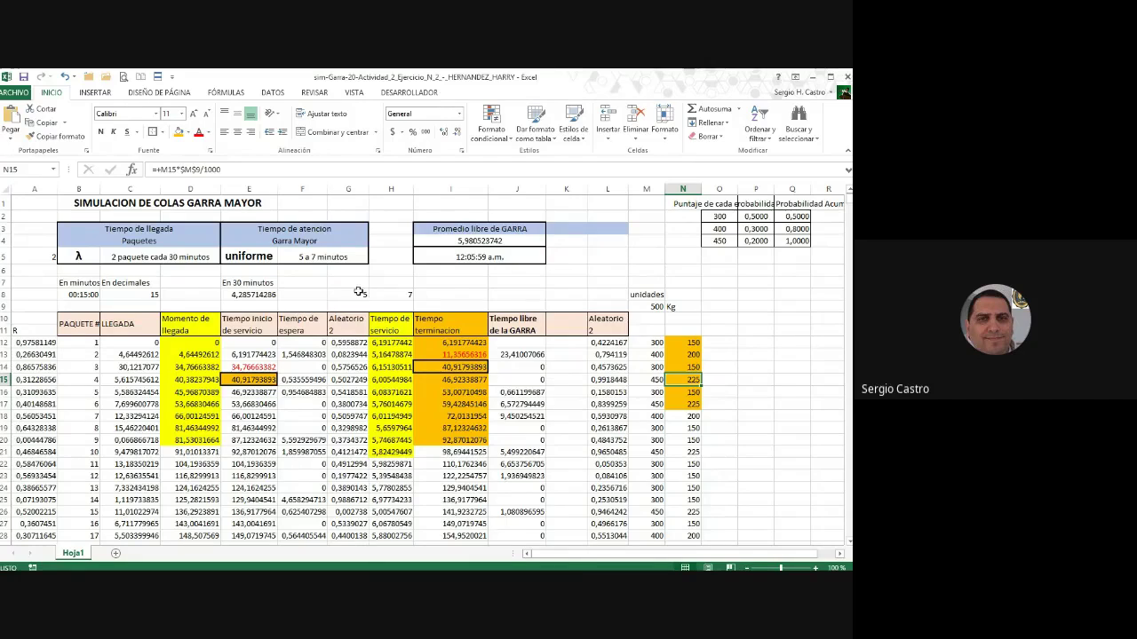
Fill the service time limits 5 and 7 in G8:H8 with orange and label them uniforme in G7
left_click_drag(356, 294, 395, 294)
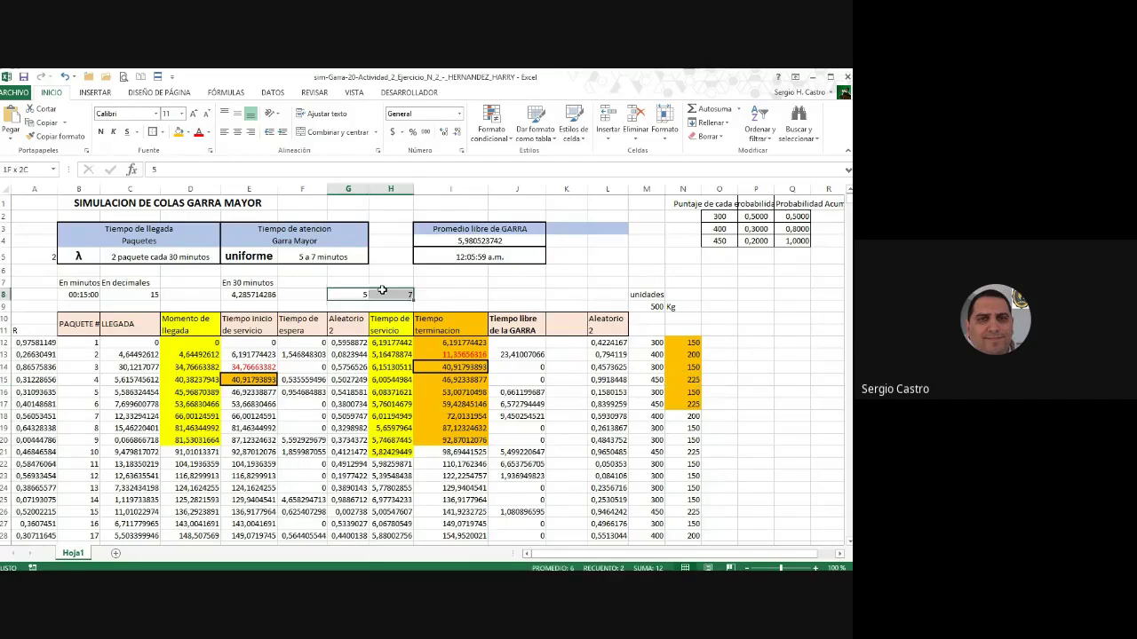
left_click(178, 131)
left_click(350, 281)
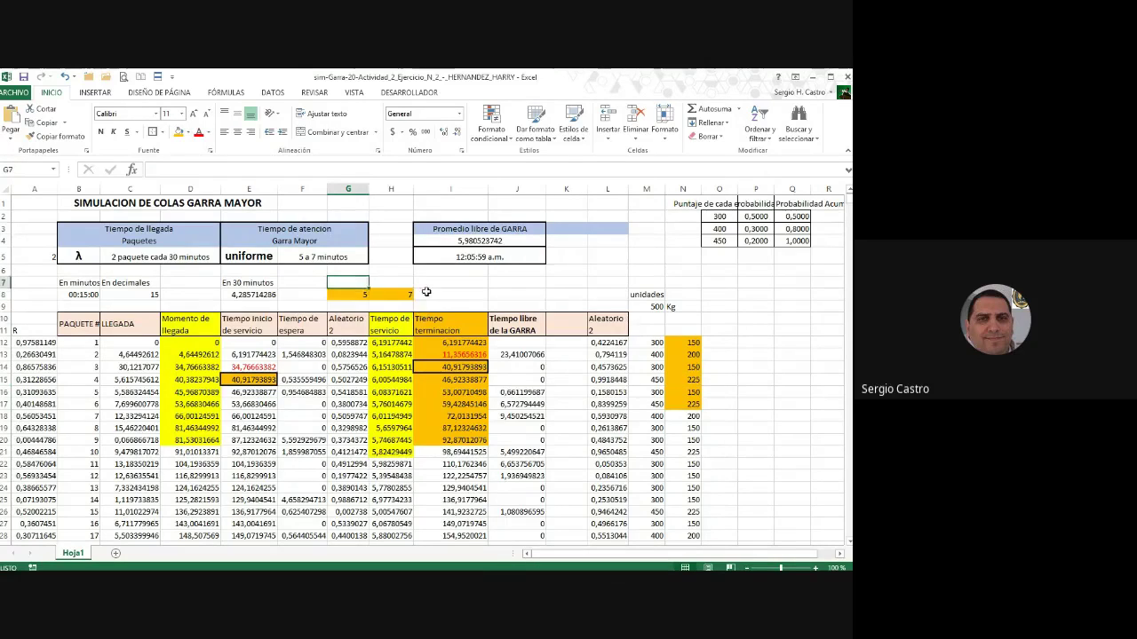
type("uni")
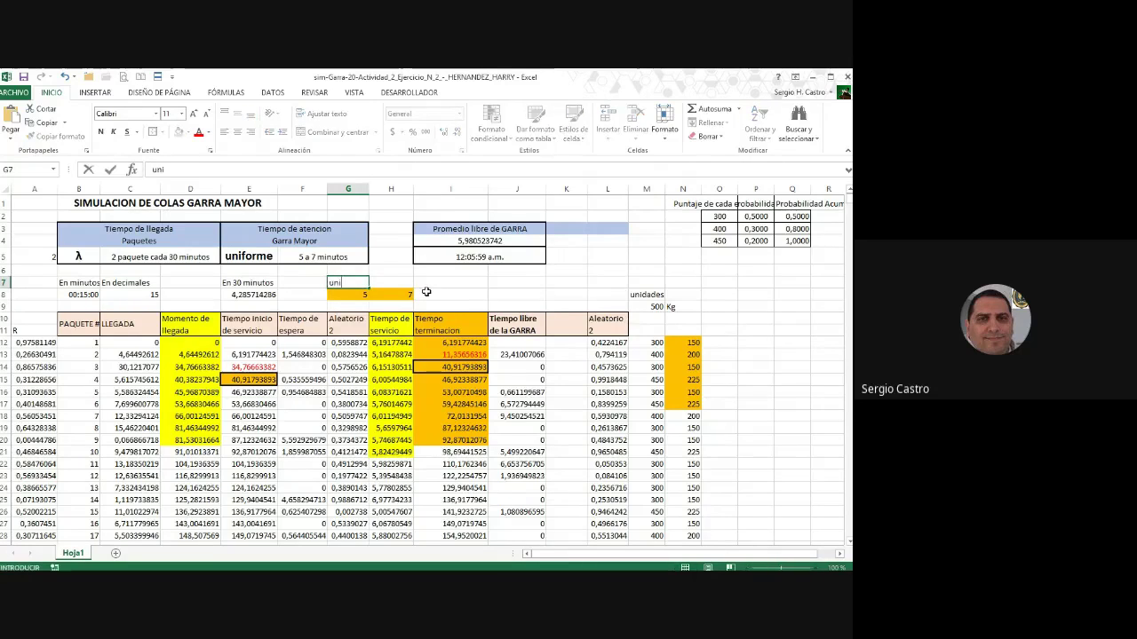
type("forme")
key("Return")
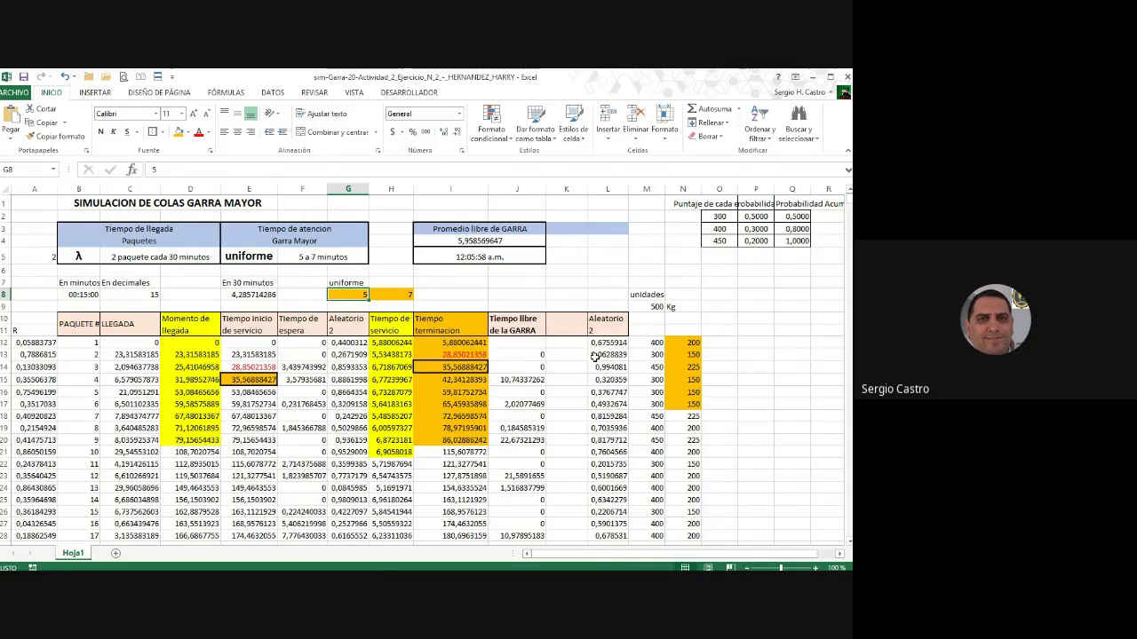
Review the arrival formulas in D15 and C13, the probability table, the first seven package rows, and the waiting and service time formulas
left_click(183, 378)
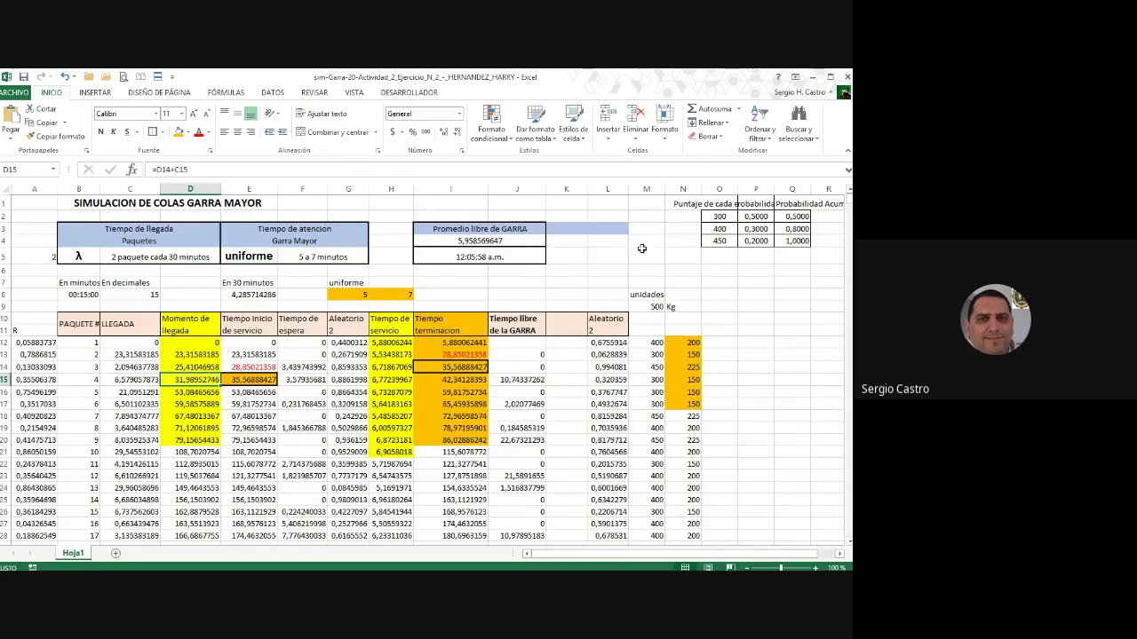
left_click_drag(720, 216, 785, 242)
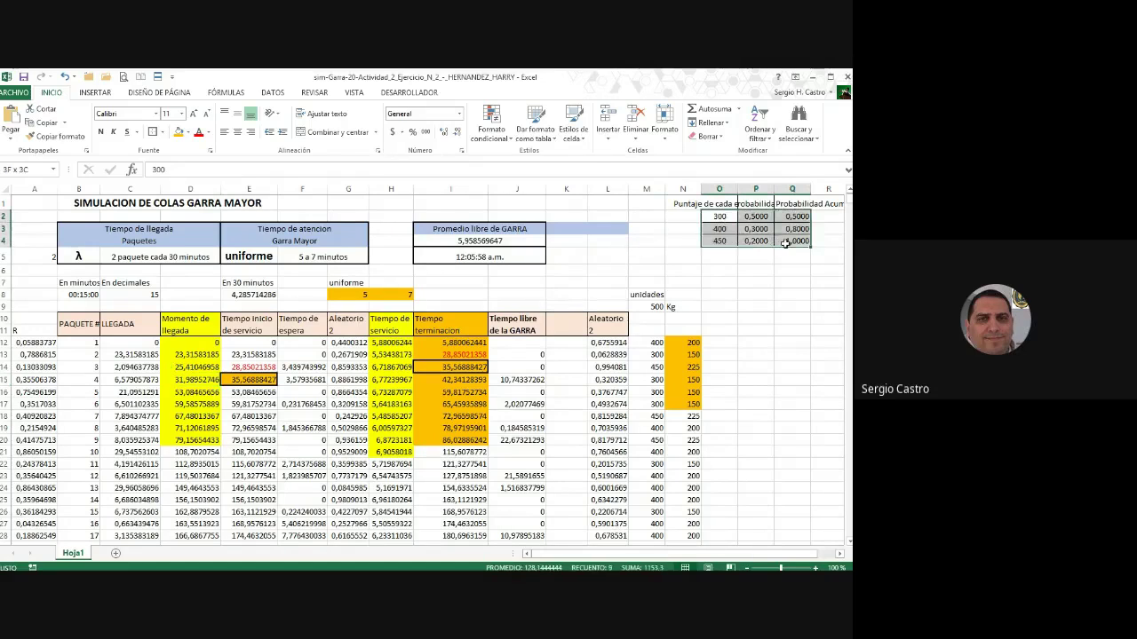
left_click(149, 356)
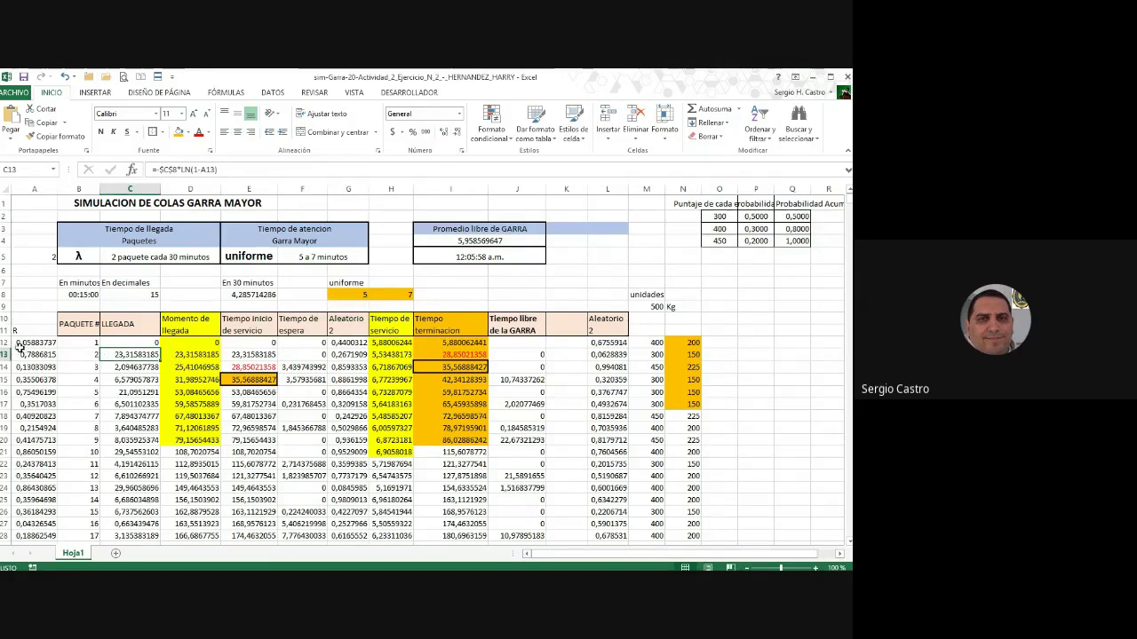
left_click_drag(5, 342, 5, 417)
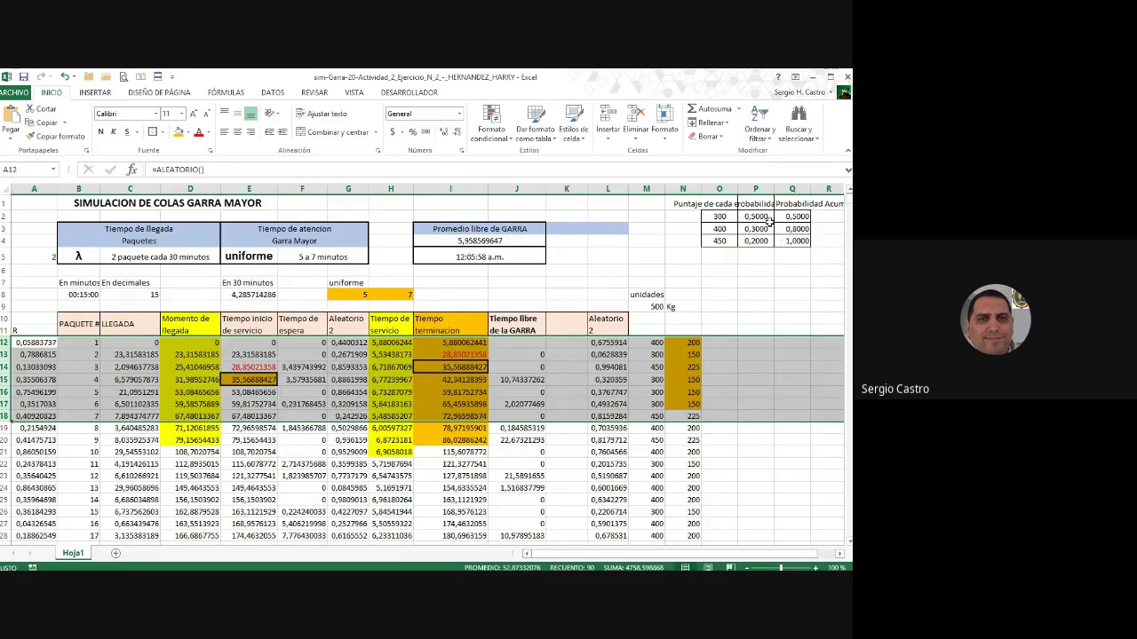
left_click_drag(719, 205, 795, 240)
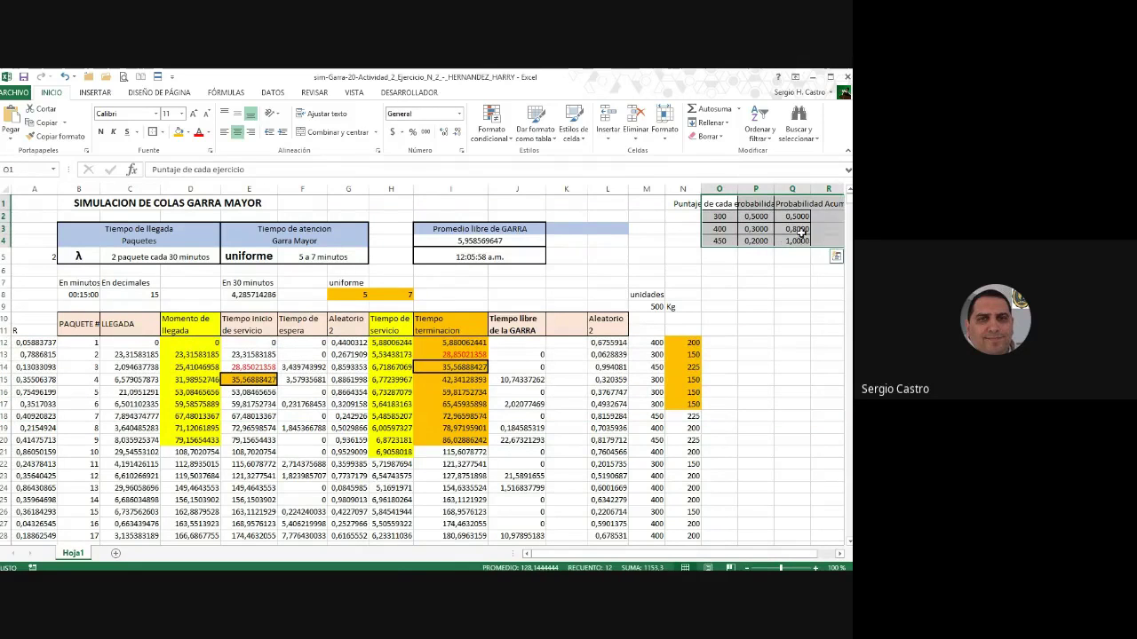
left_click_drag(720, 217, 792, 229)
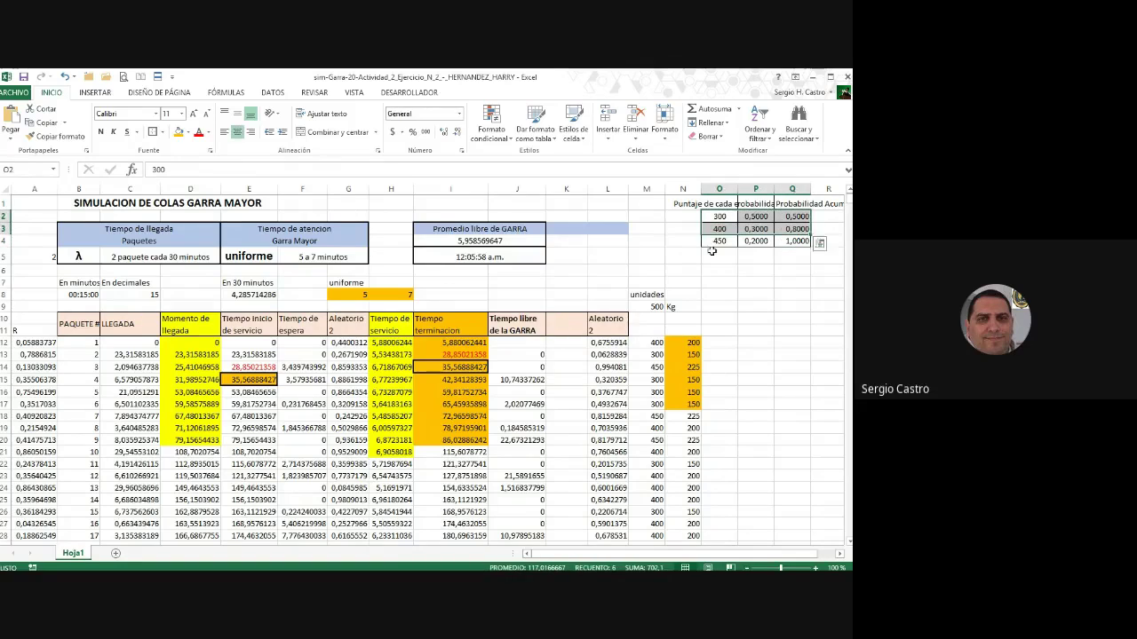
left_click(300, 355)
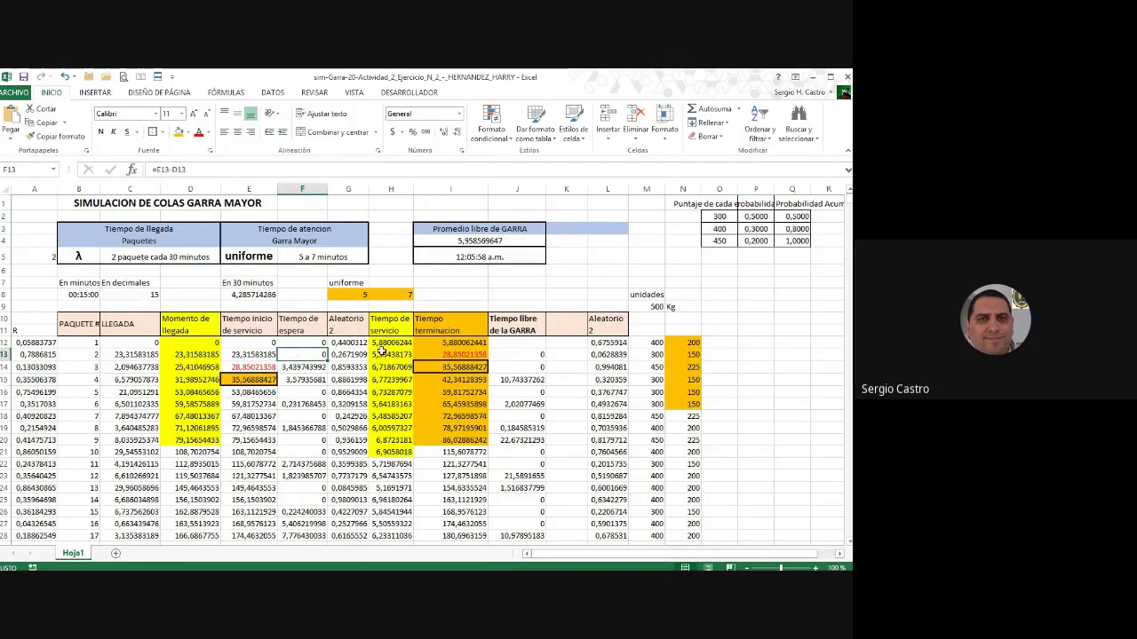
left_click_drag(384, 342, 387, 367)
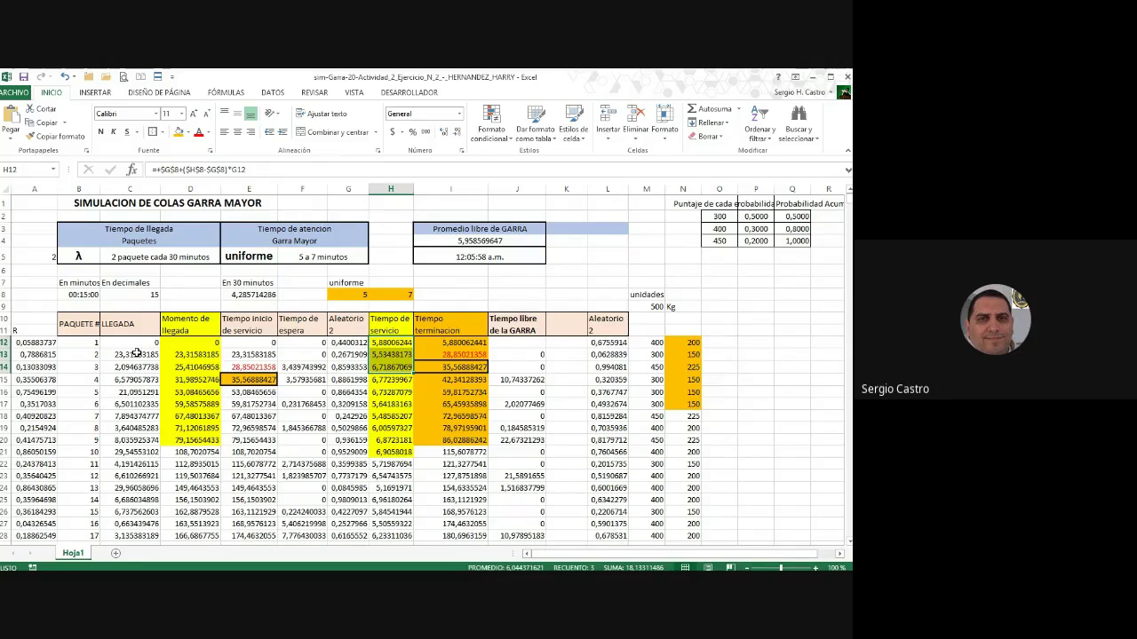
Format the simulation values of the first nine packages in C12:I20 to show two decimal places
left_click_drag(121, 344, 469, 437)
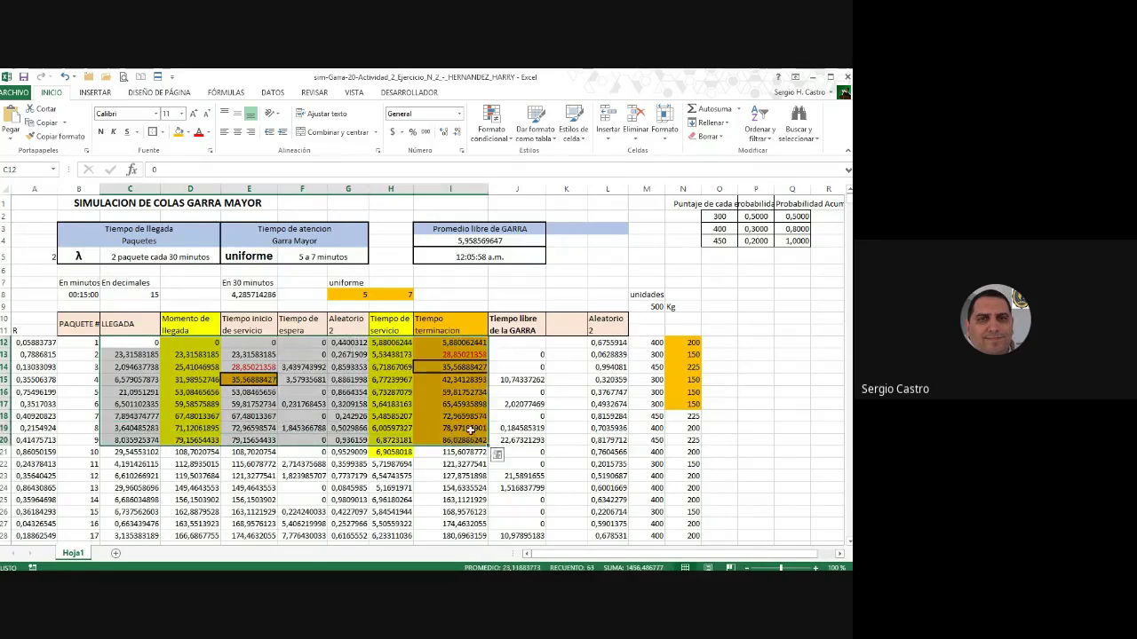
left_click(443, 132)
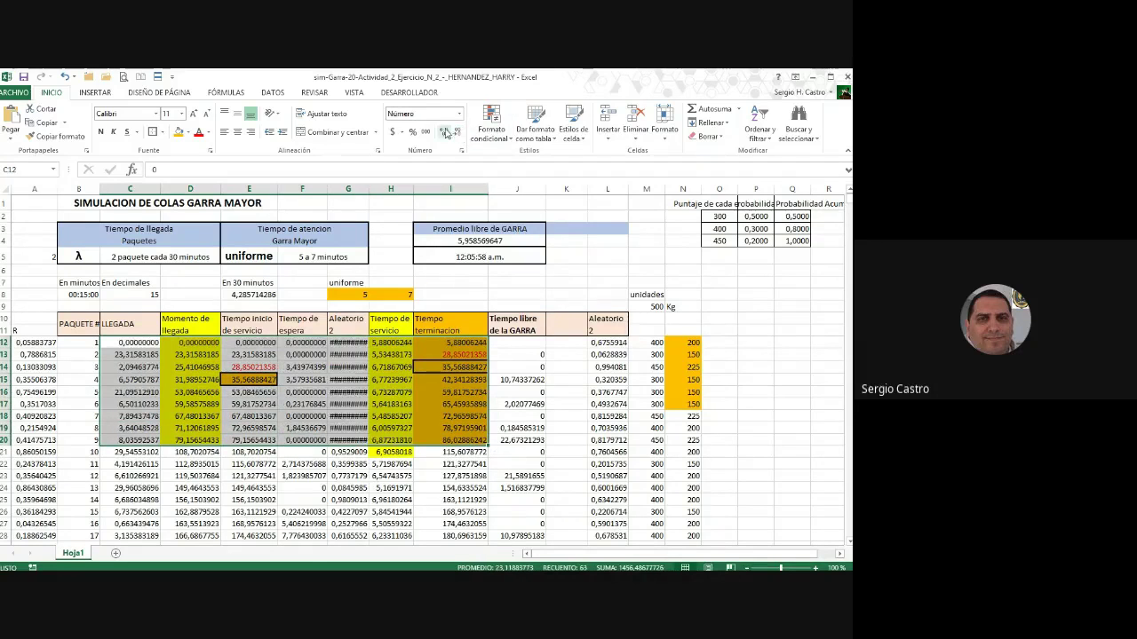
left_click(443, 132)
left_click(456, 133)
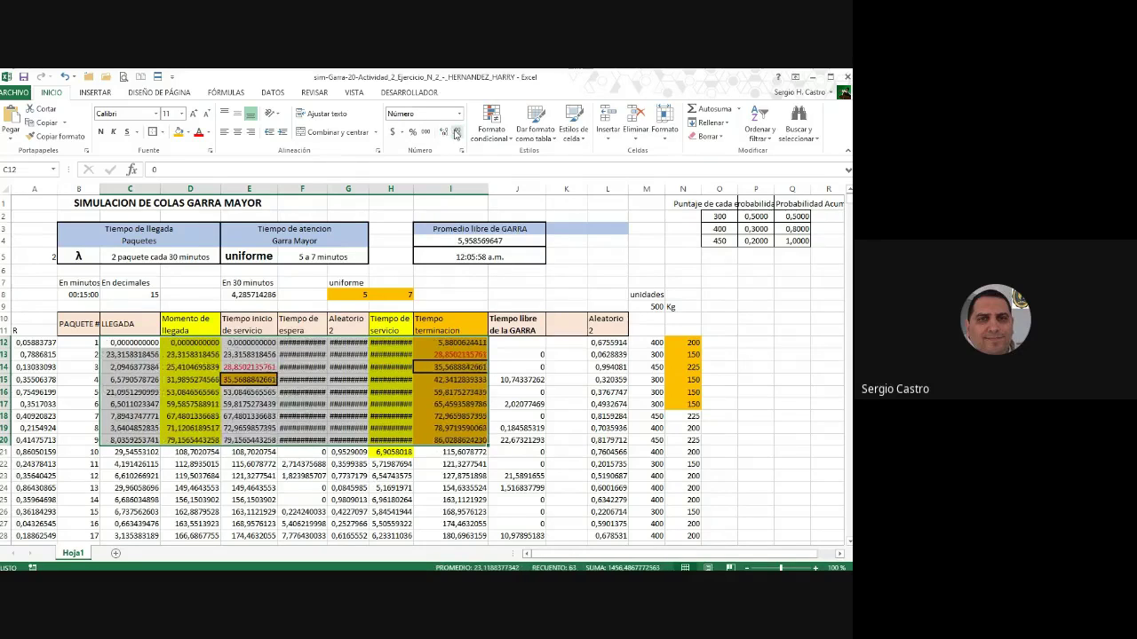
left_click(457, 132)
left_click(457, 133)
left_click(457, 132)
left_click(457, 133)
left_click(457, 132)
left_click(456, 132)
left_click(456, 132)
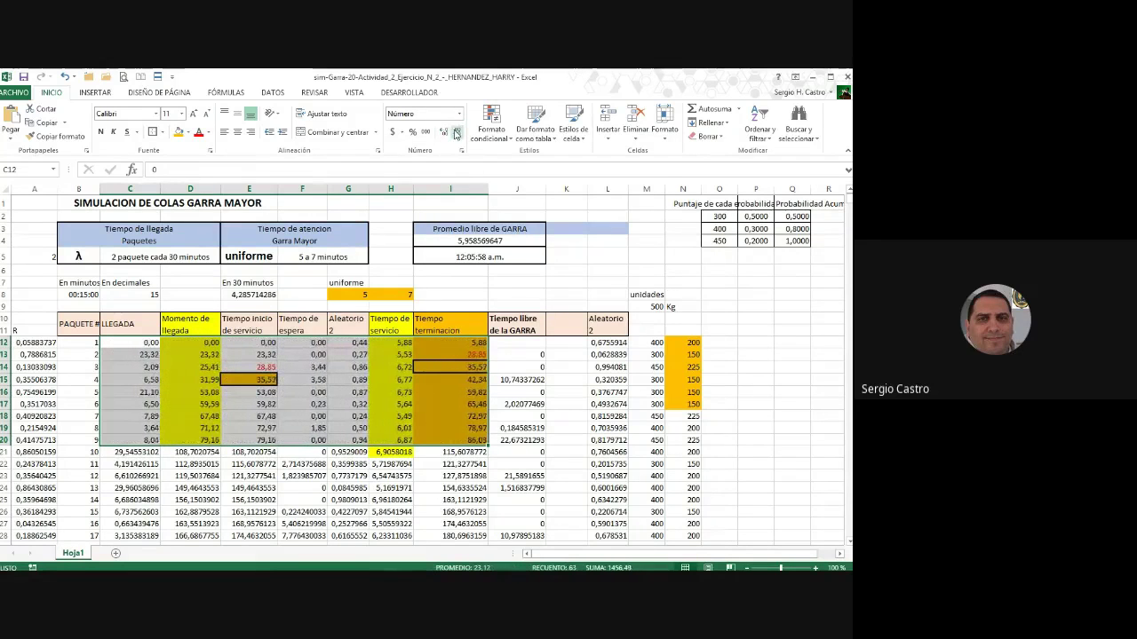
Examine the second package's waiting time formula in F13 and arrival interval formula in C13
left_click(324, 356)
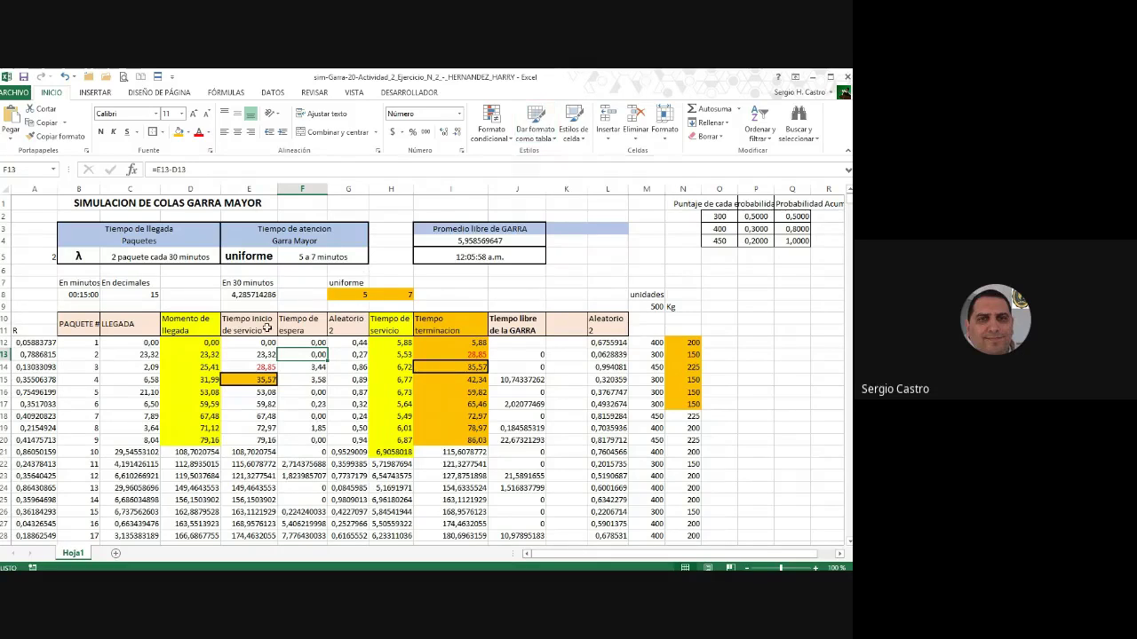
left_click(134, 354)
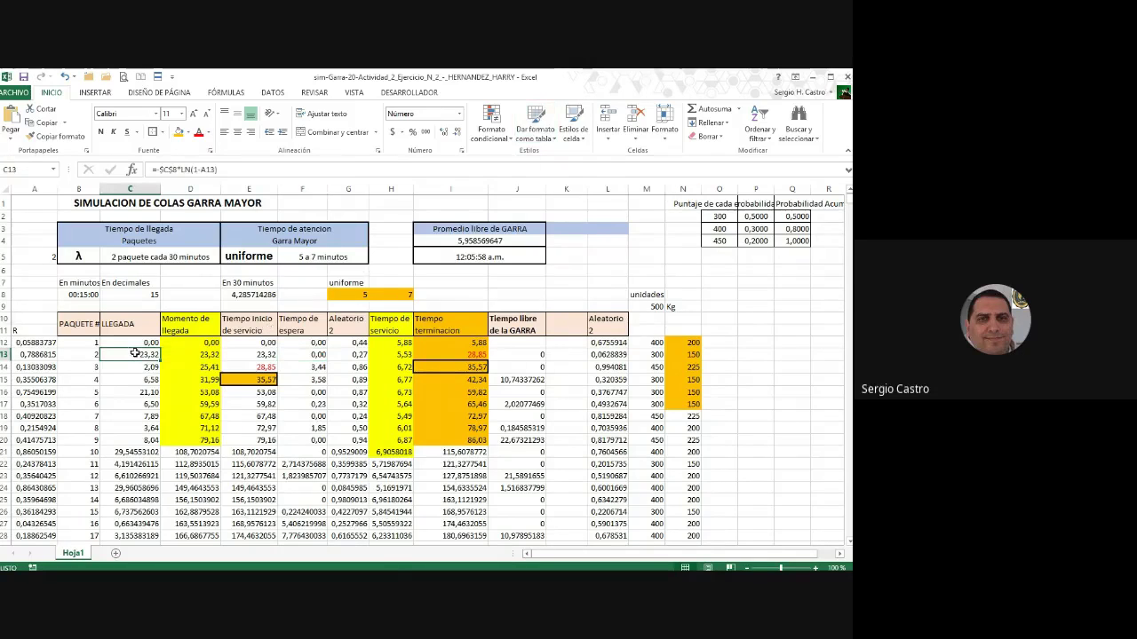